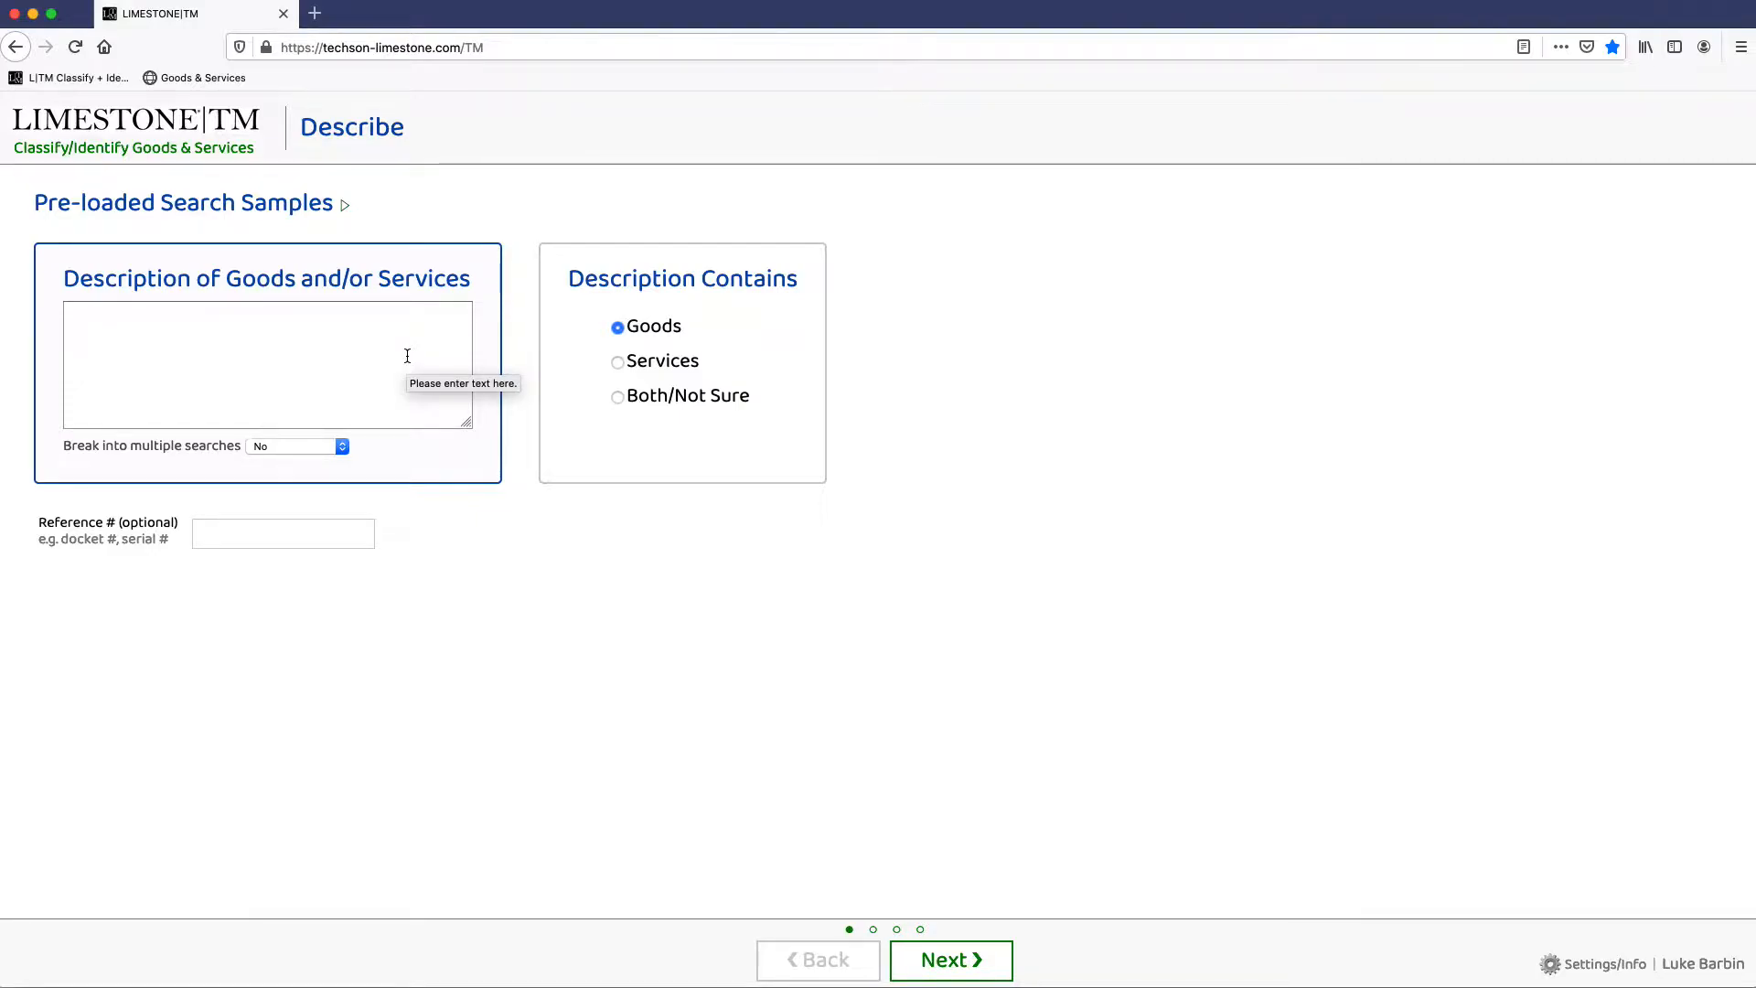
Describe the goods as "Processed foods and salty snacks namely potato chips, pretzels, crisps and crackers" and set breaking into multiple searches to "Yes, if possible".
left_click(407, 356)
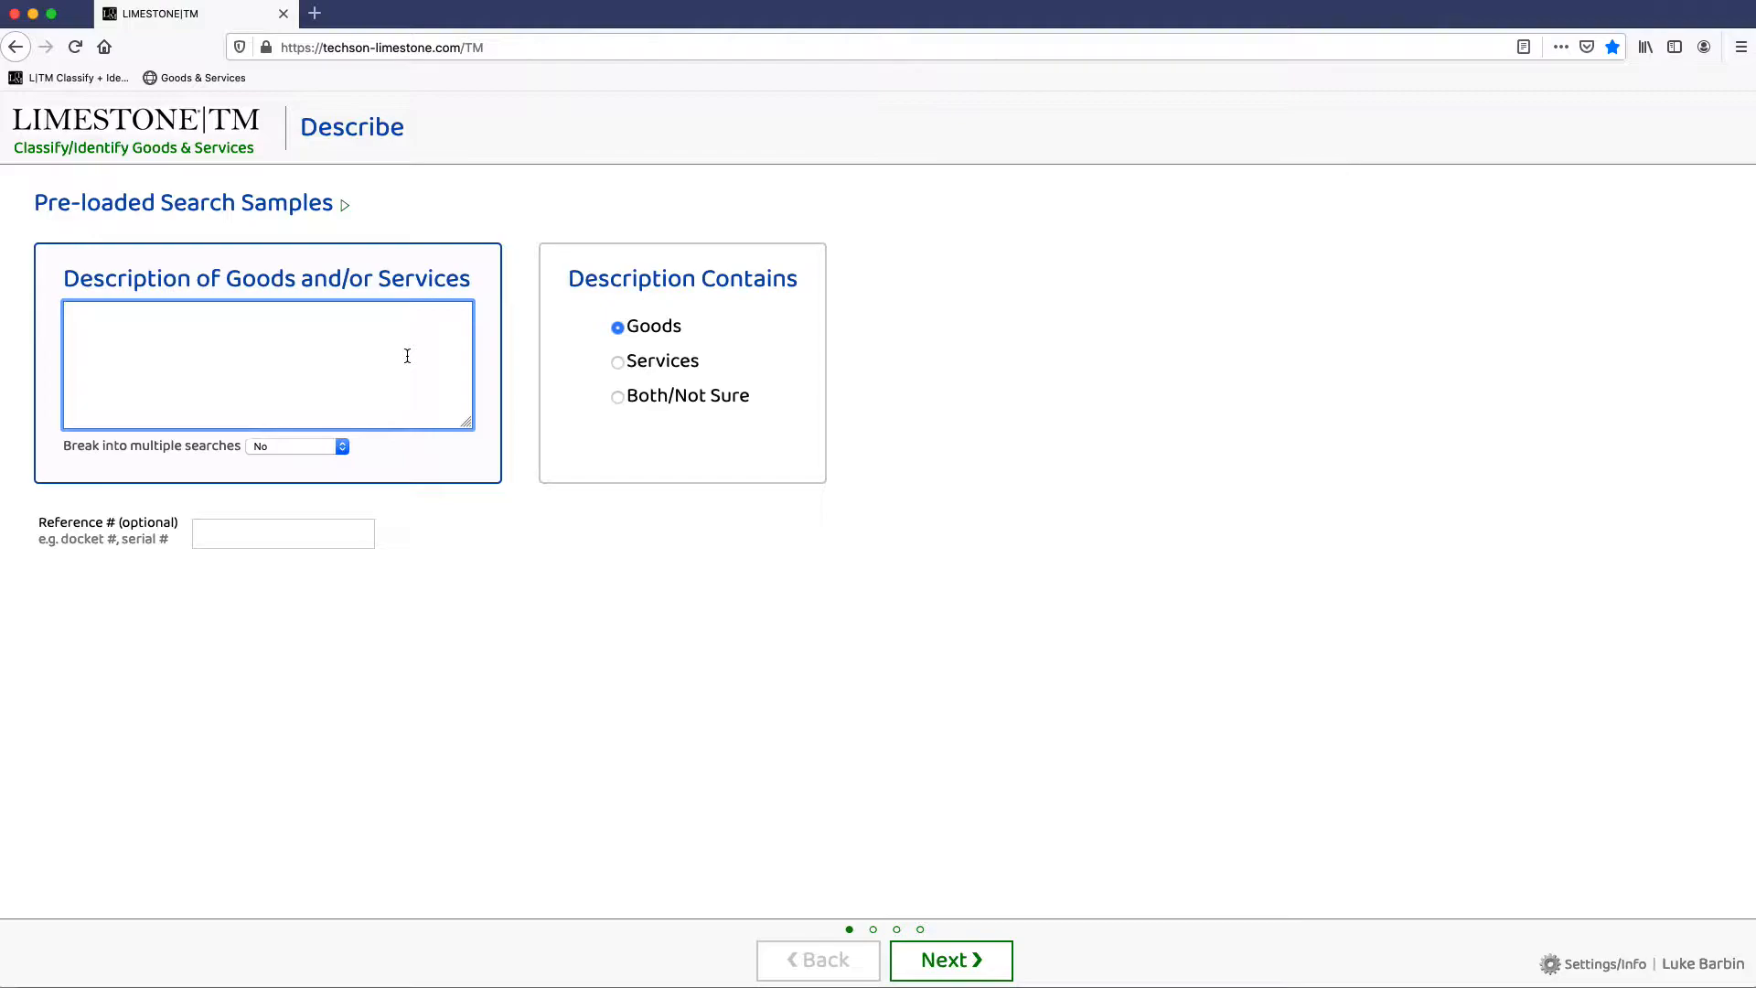
type("Processed foods and salty snacks namely potato chips, pretzels, crisps and crackers")
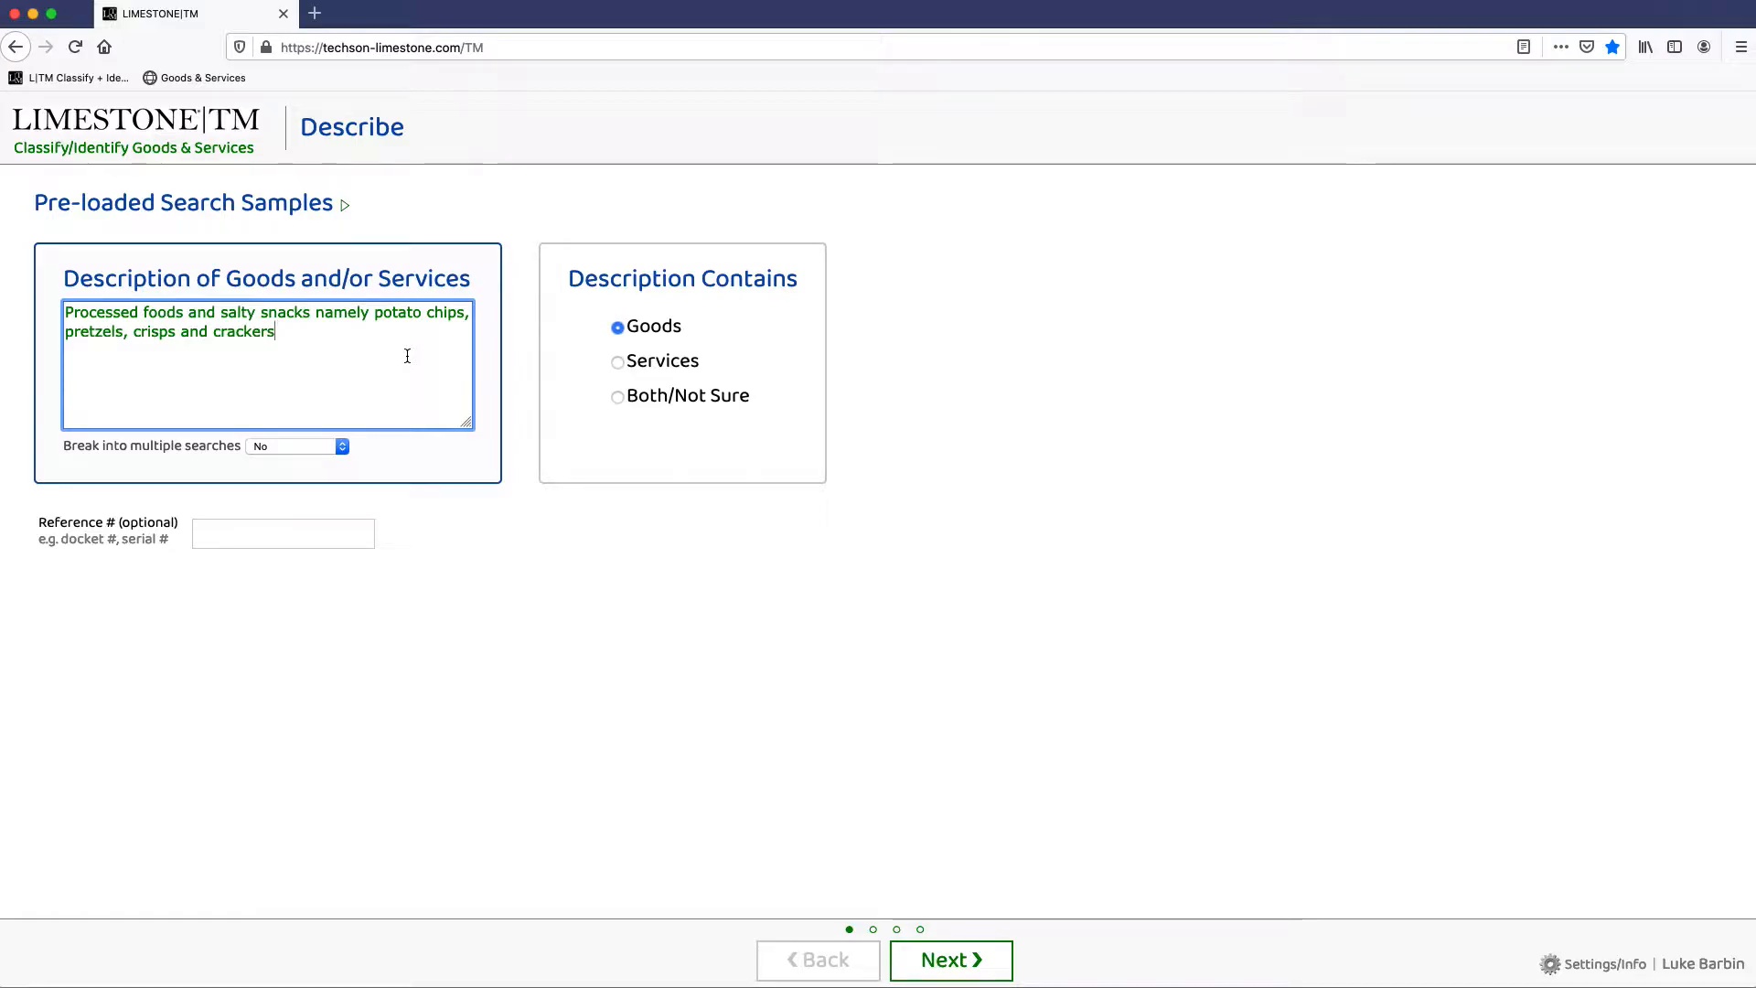
left_click(344, 447)
left_click(343, 447)
left_click(343, 446)
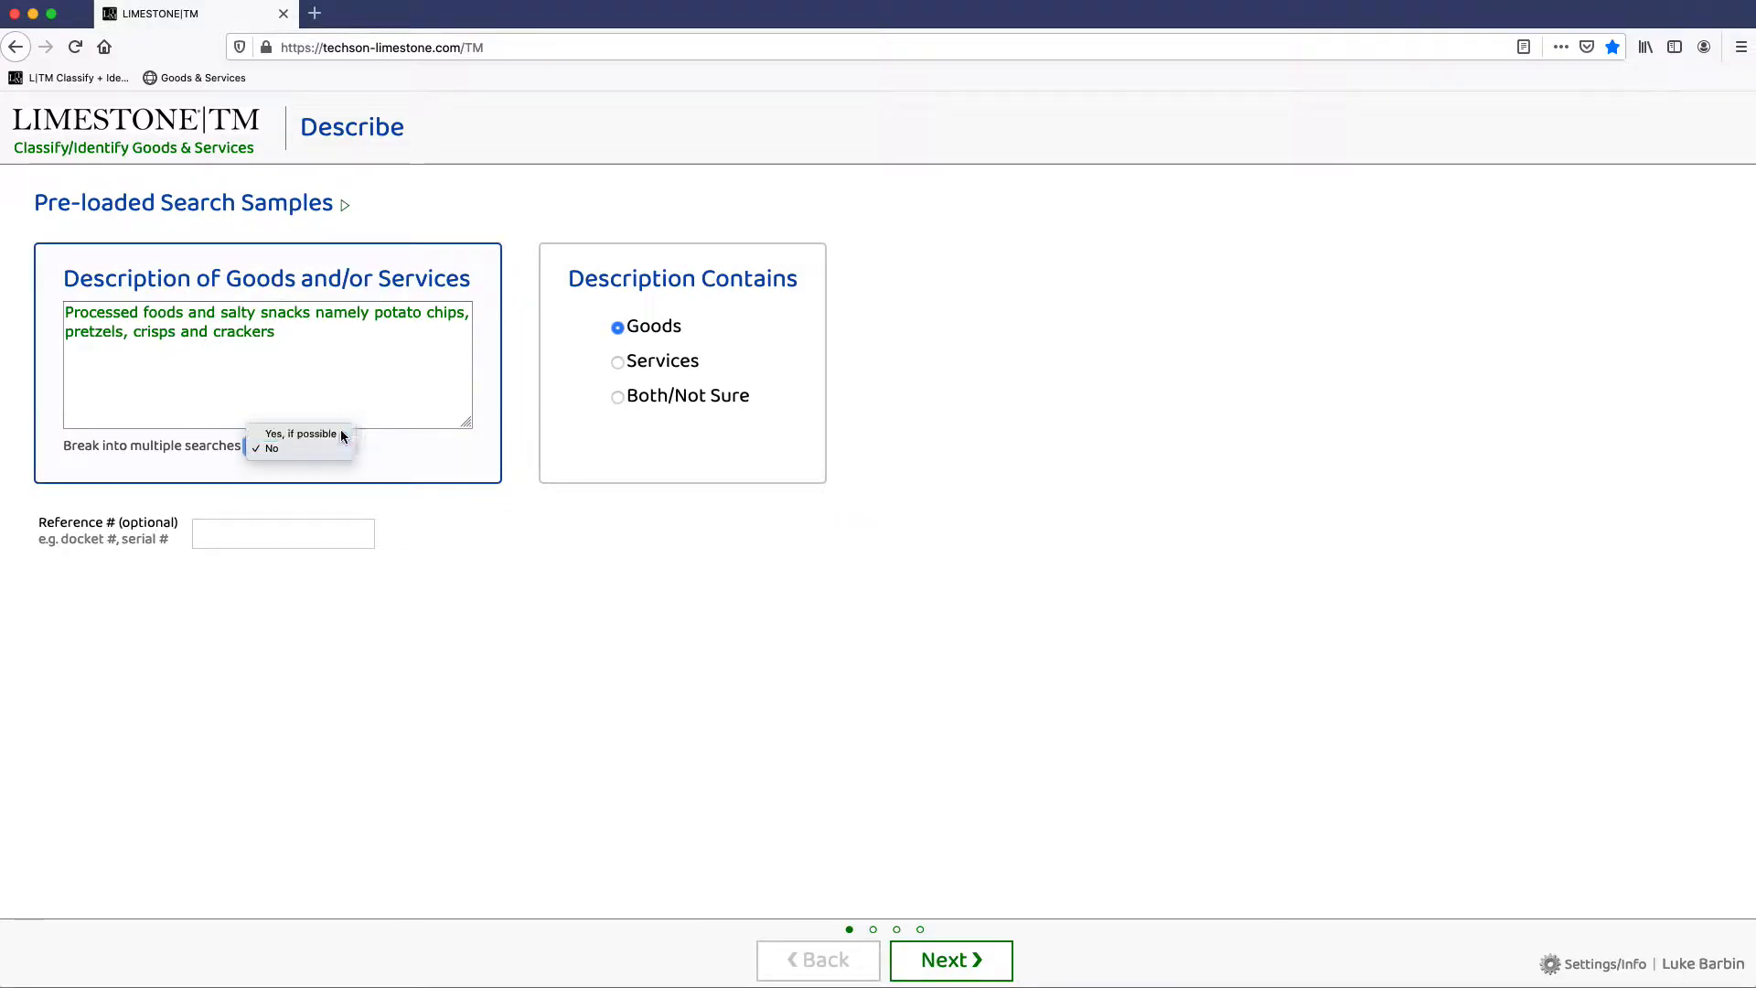
left_click(300, 434)
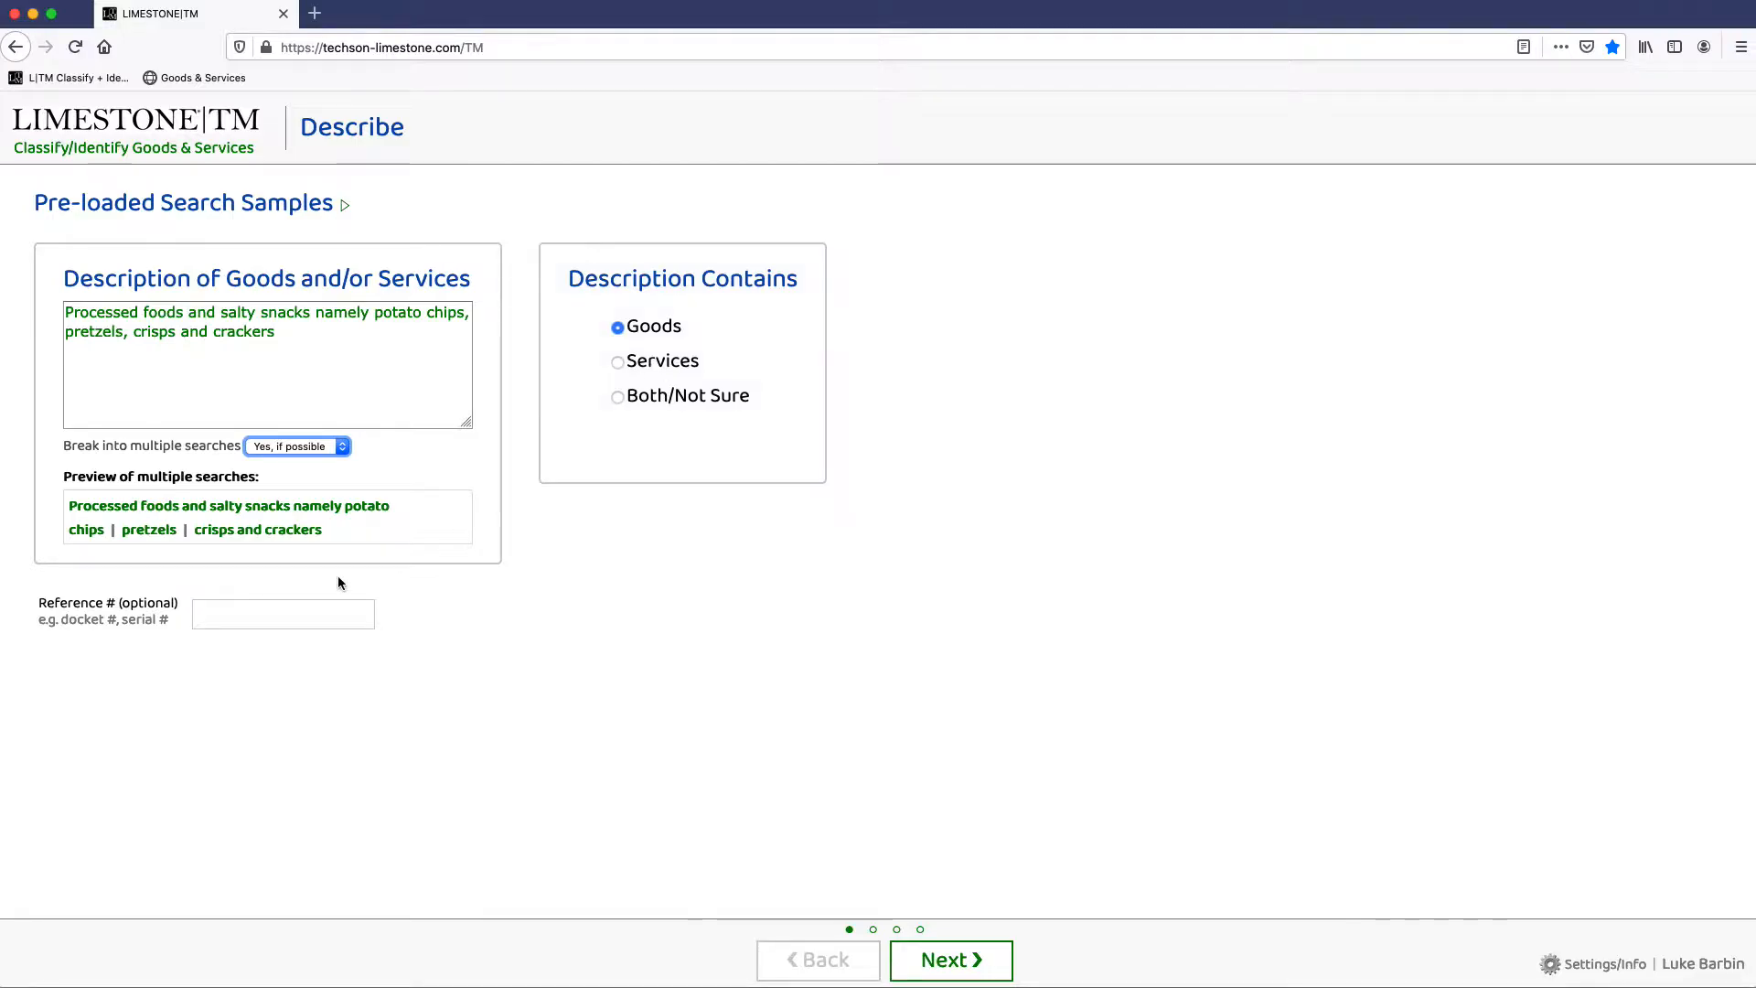
Enter 78888999 as the optional reference number and run the classification search.
left_click(329, 617)
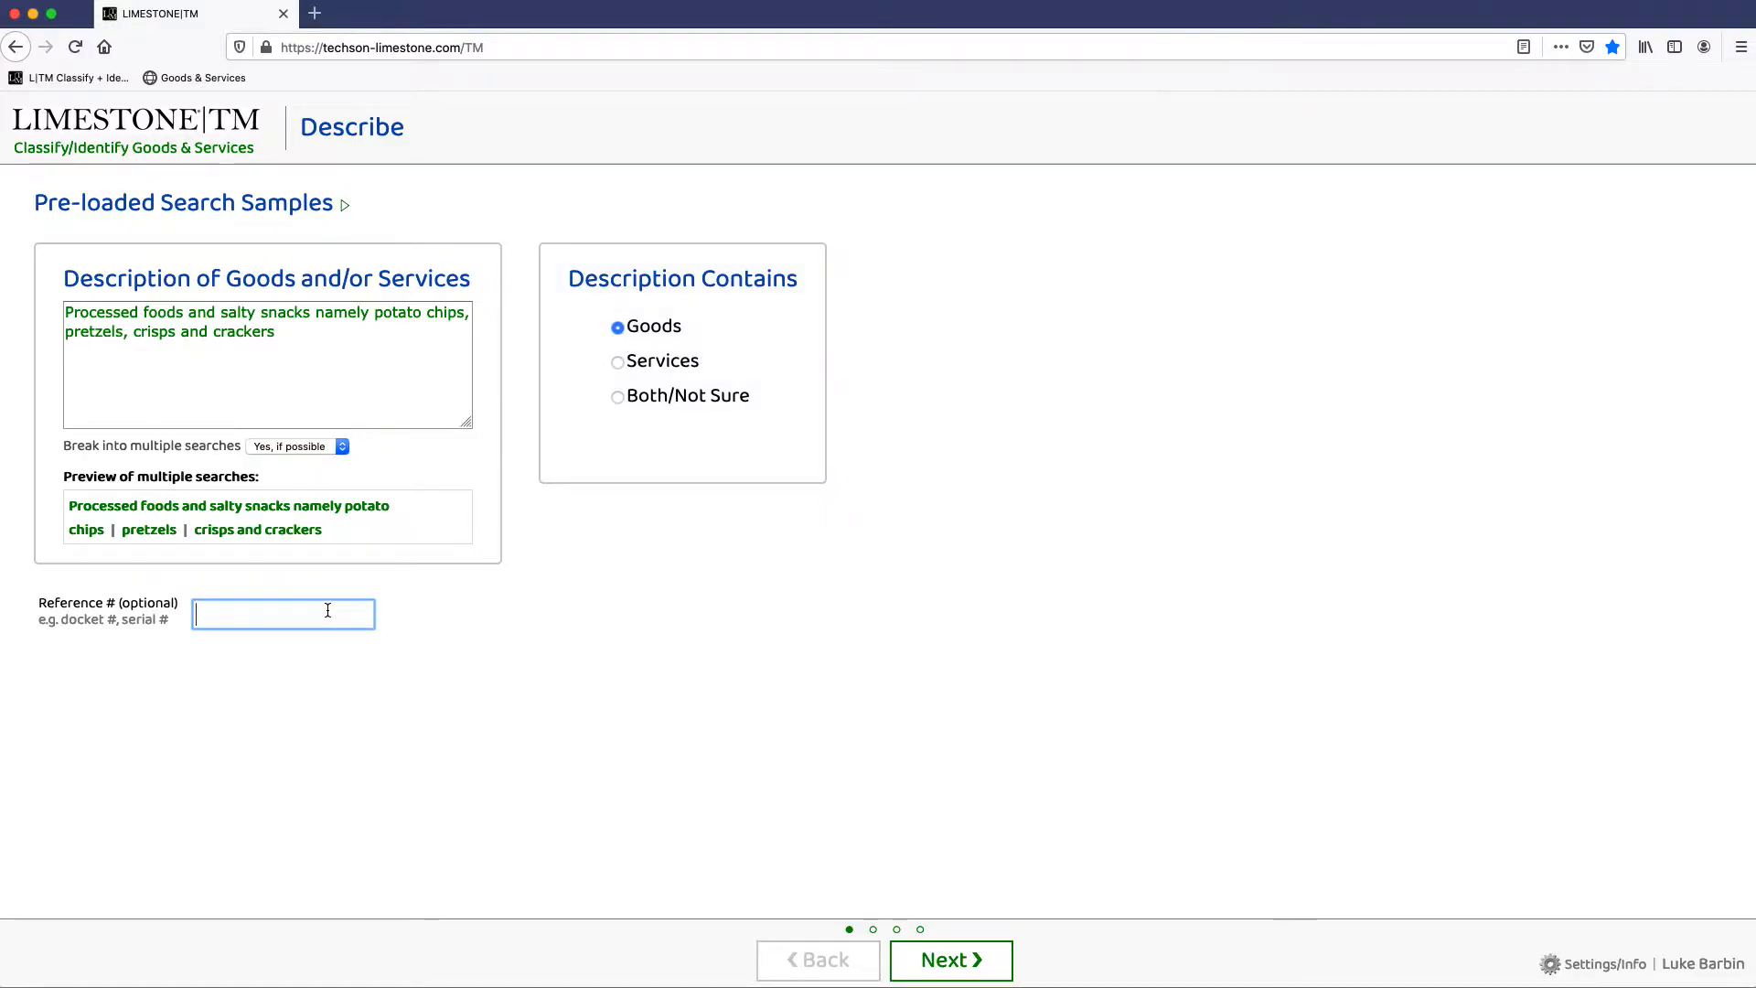
type("78")
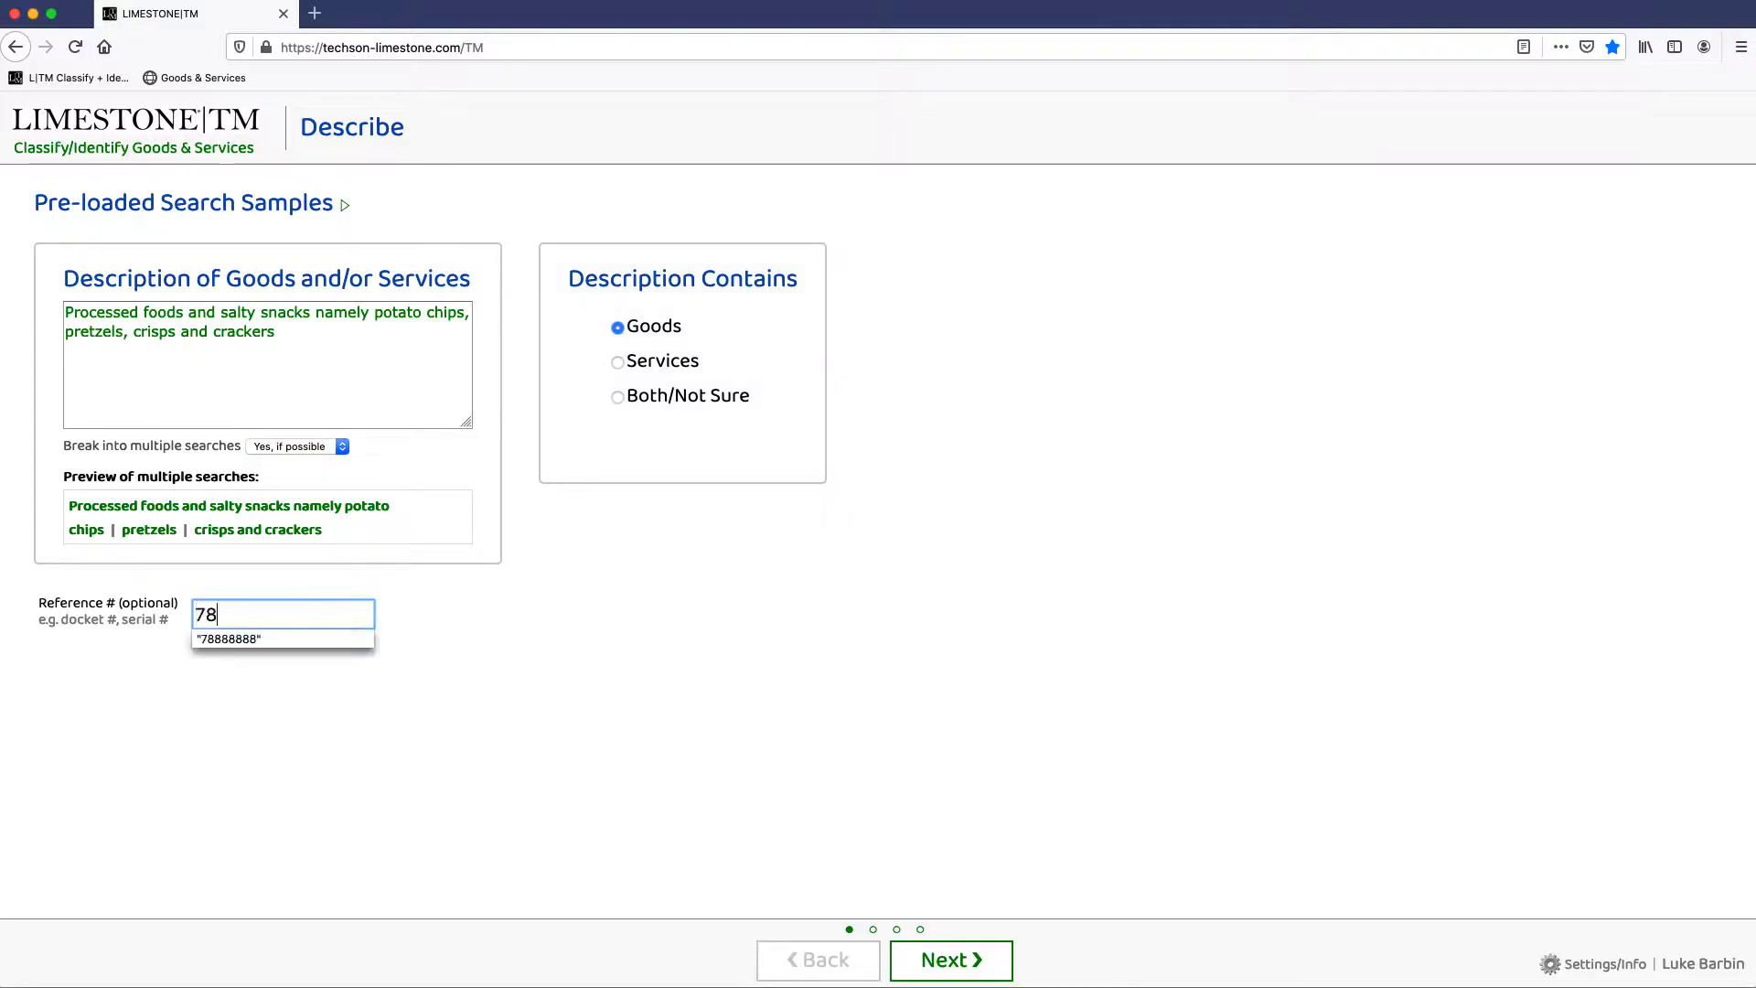
type("888")
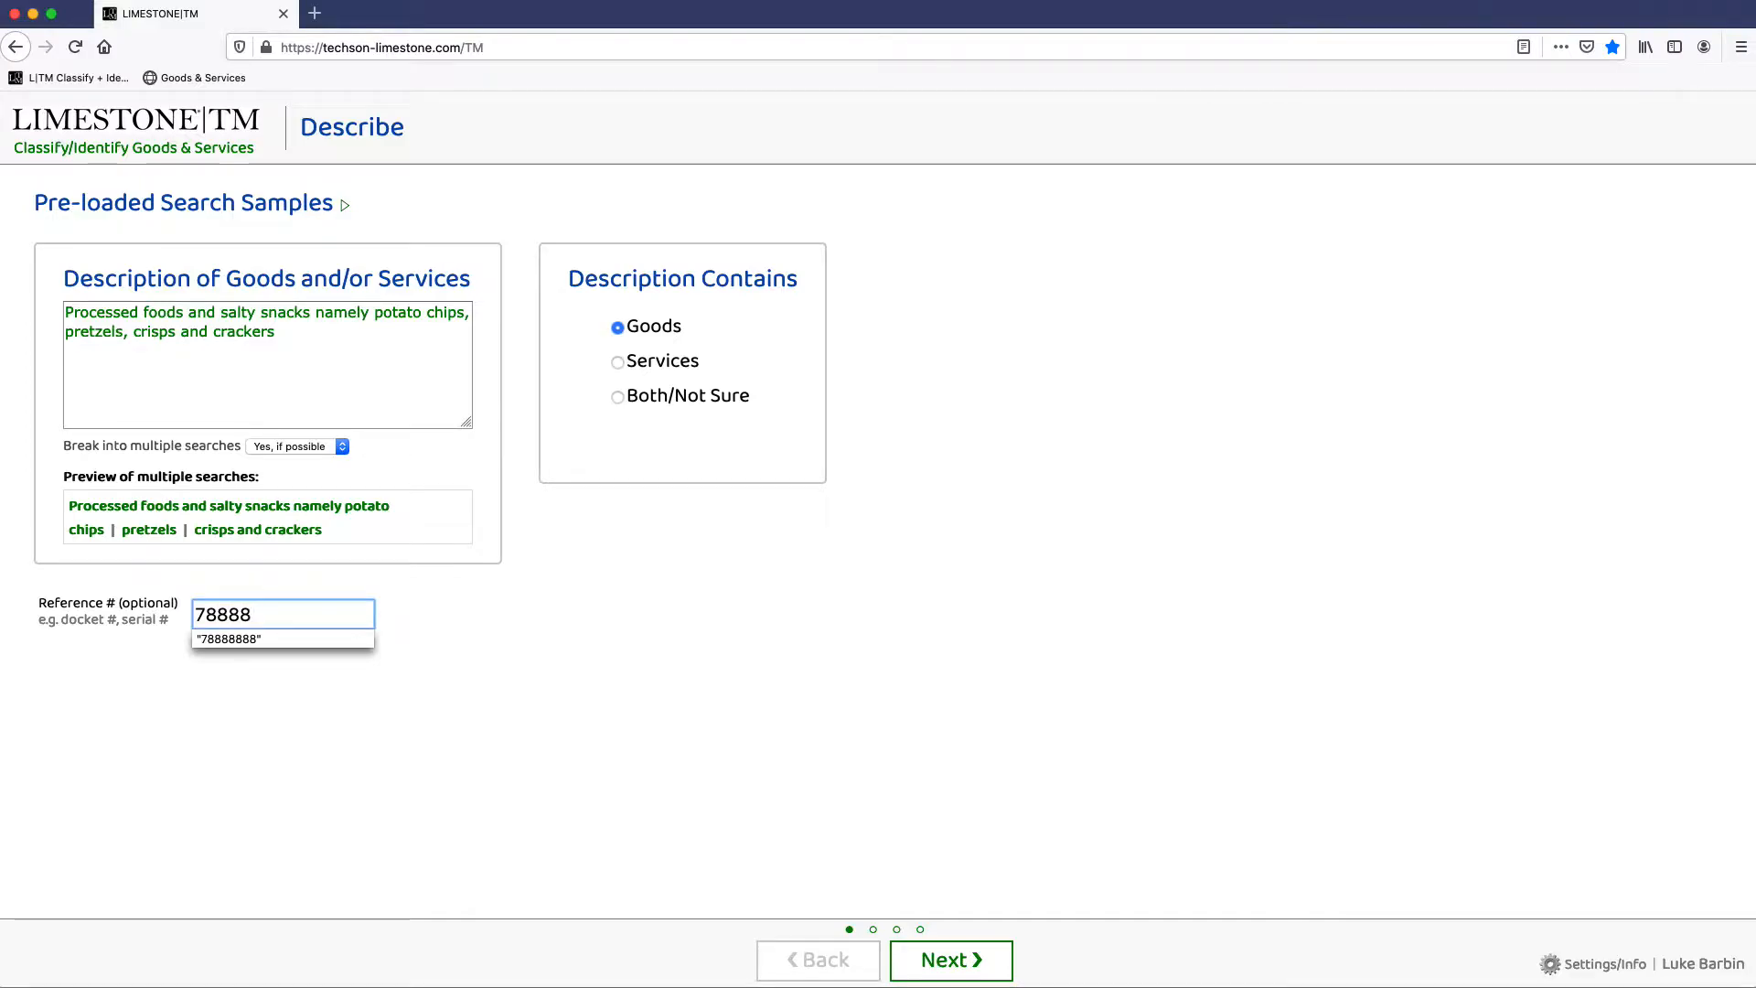
type("999")
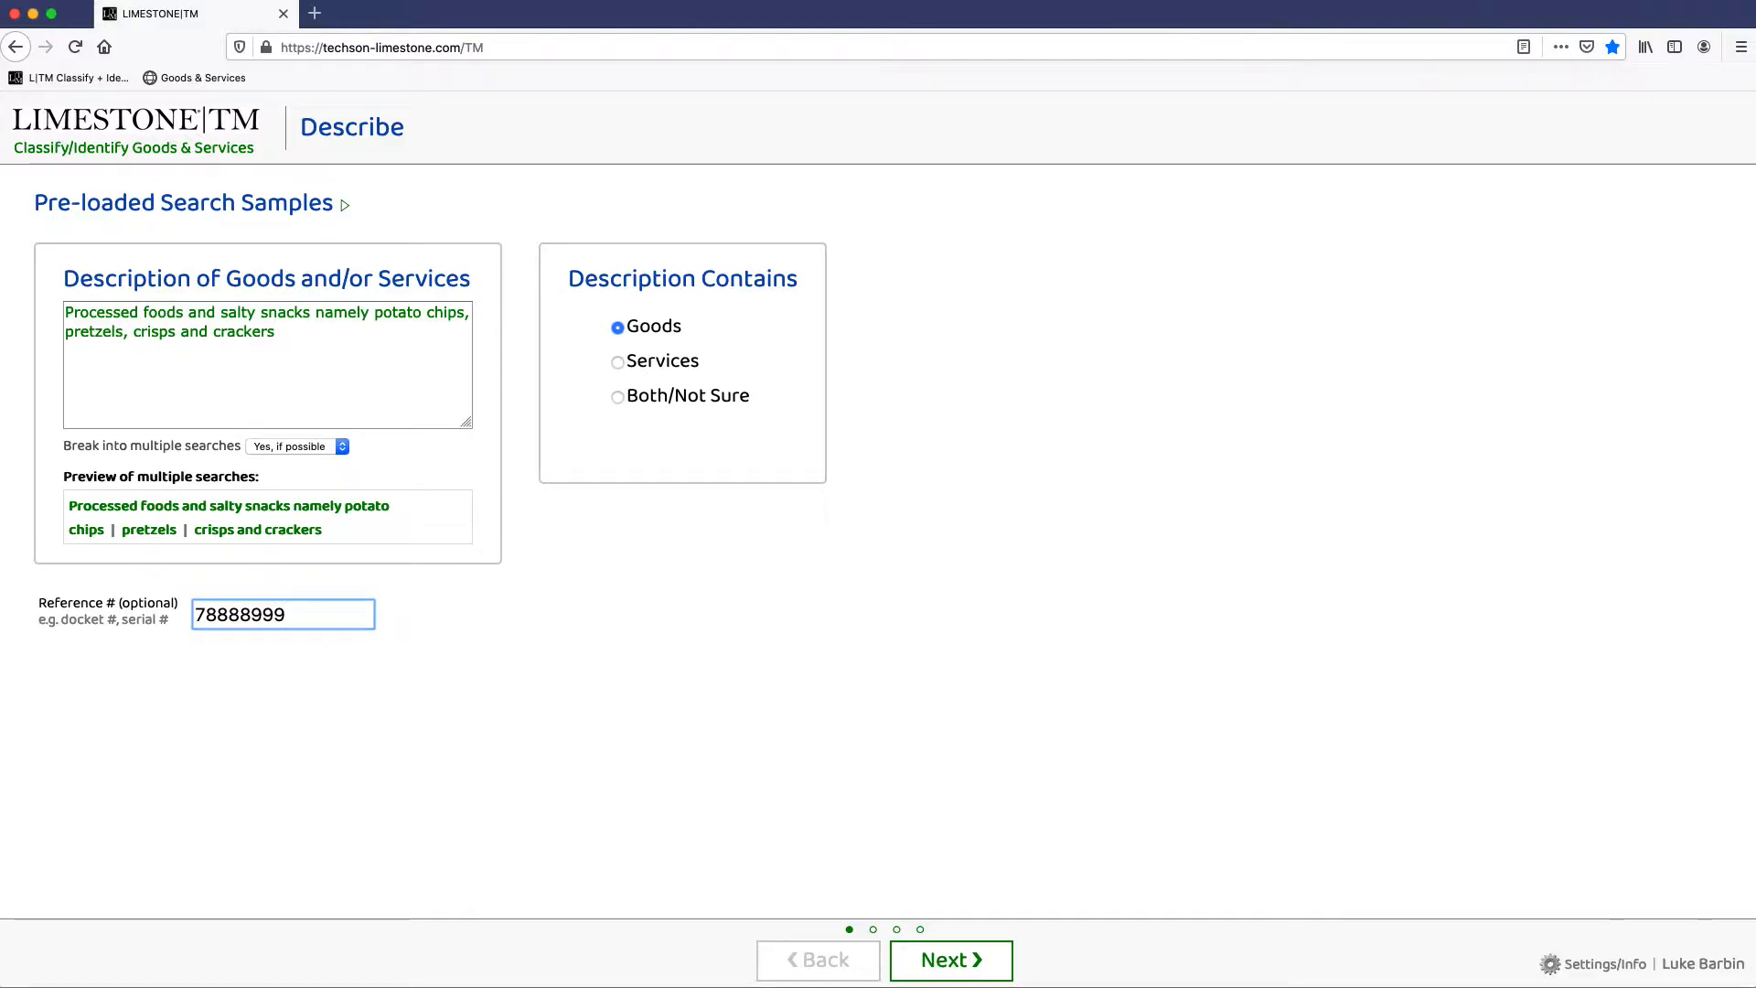
left_click(964, 960)
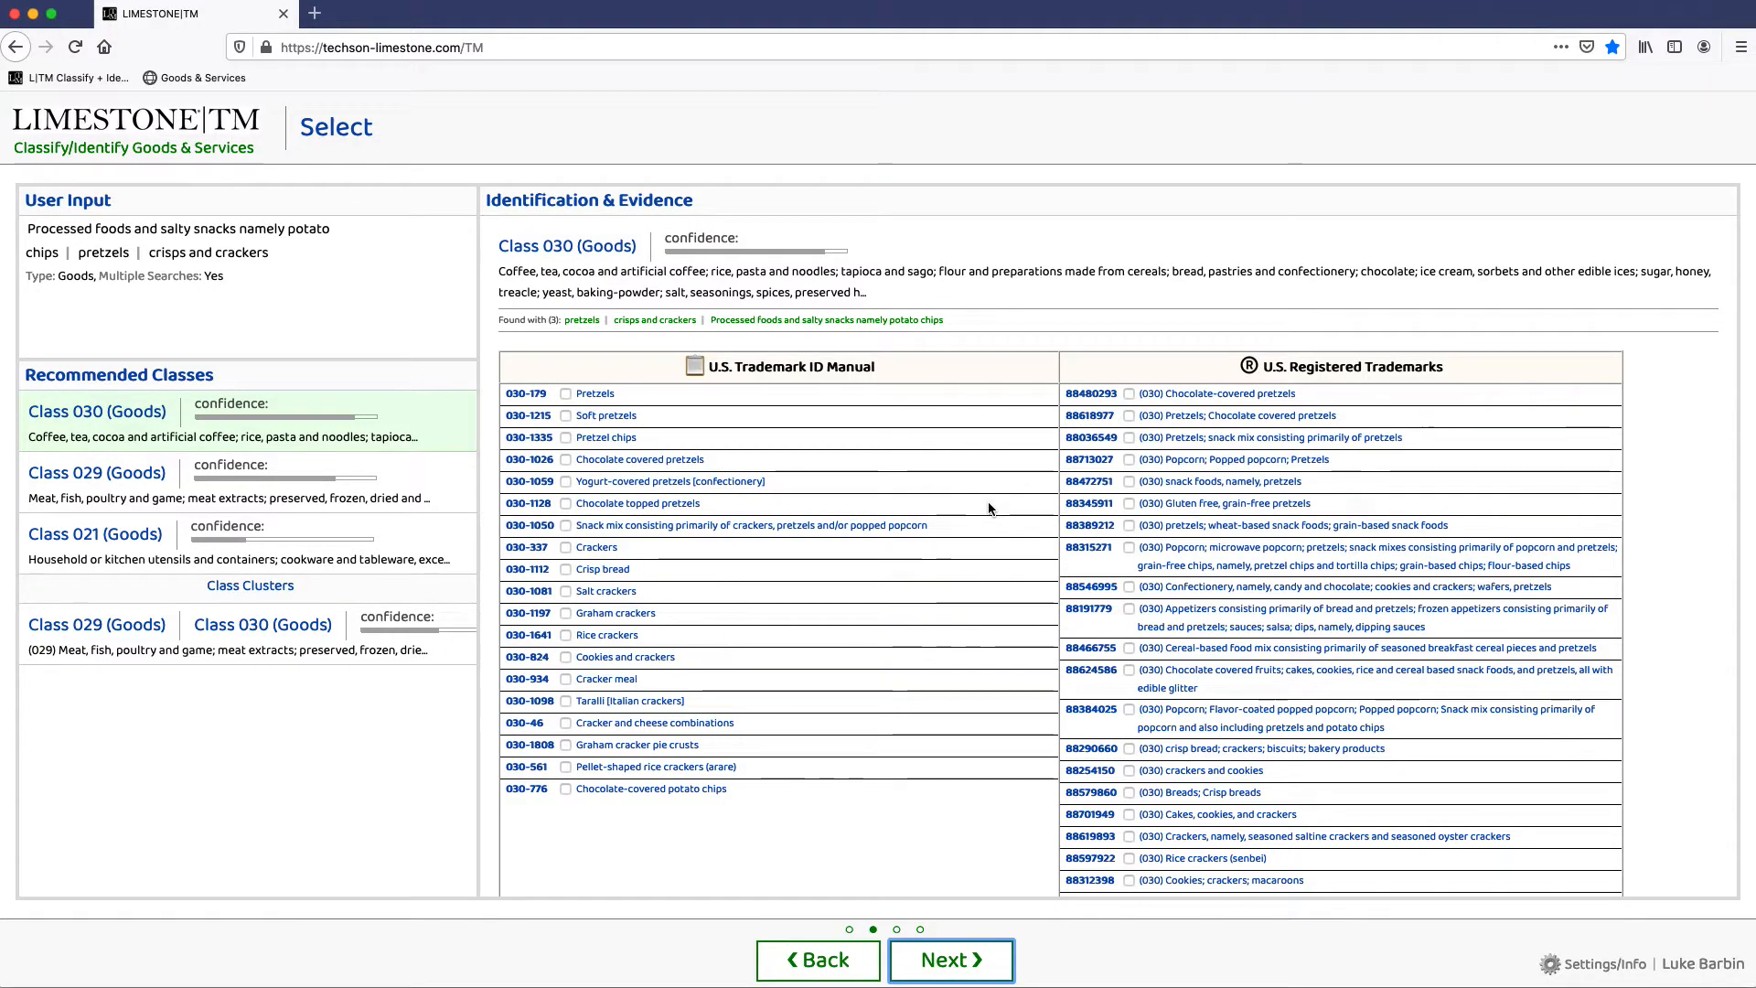
Check the full user input info, and in Class 030 select Pretzels, Soft pretzels, Crackers, Crisp bread and Salt crackers from the ID Manual.
left_click(260, 293)
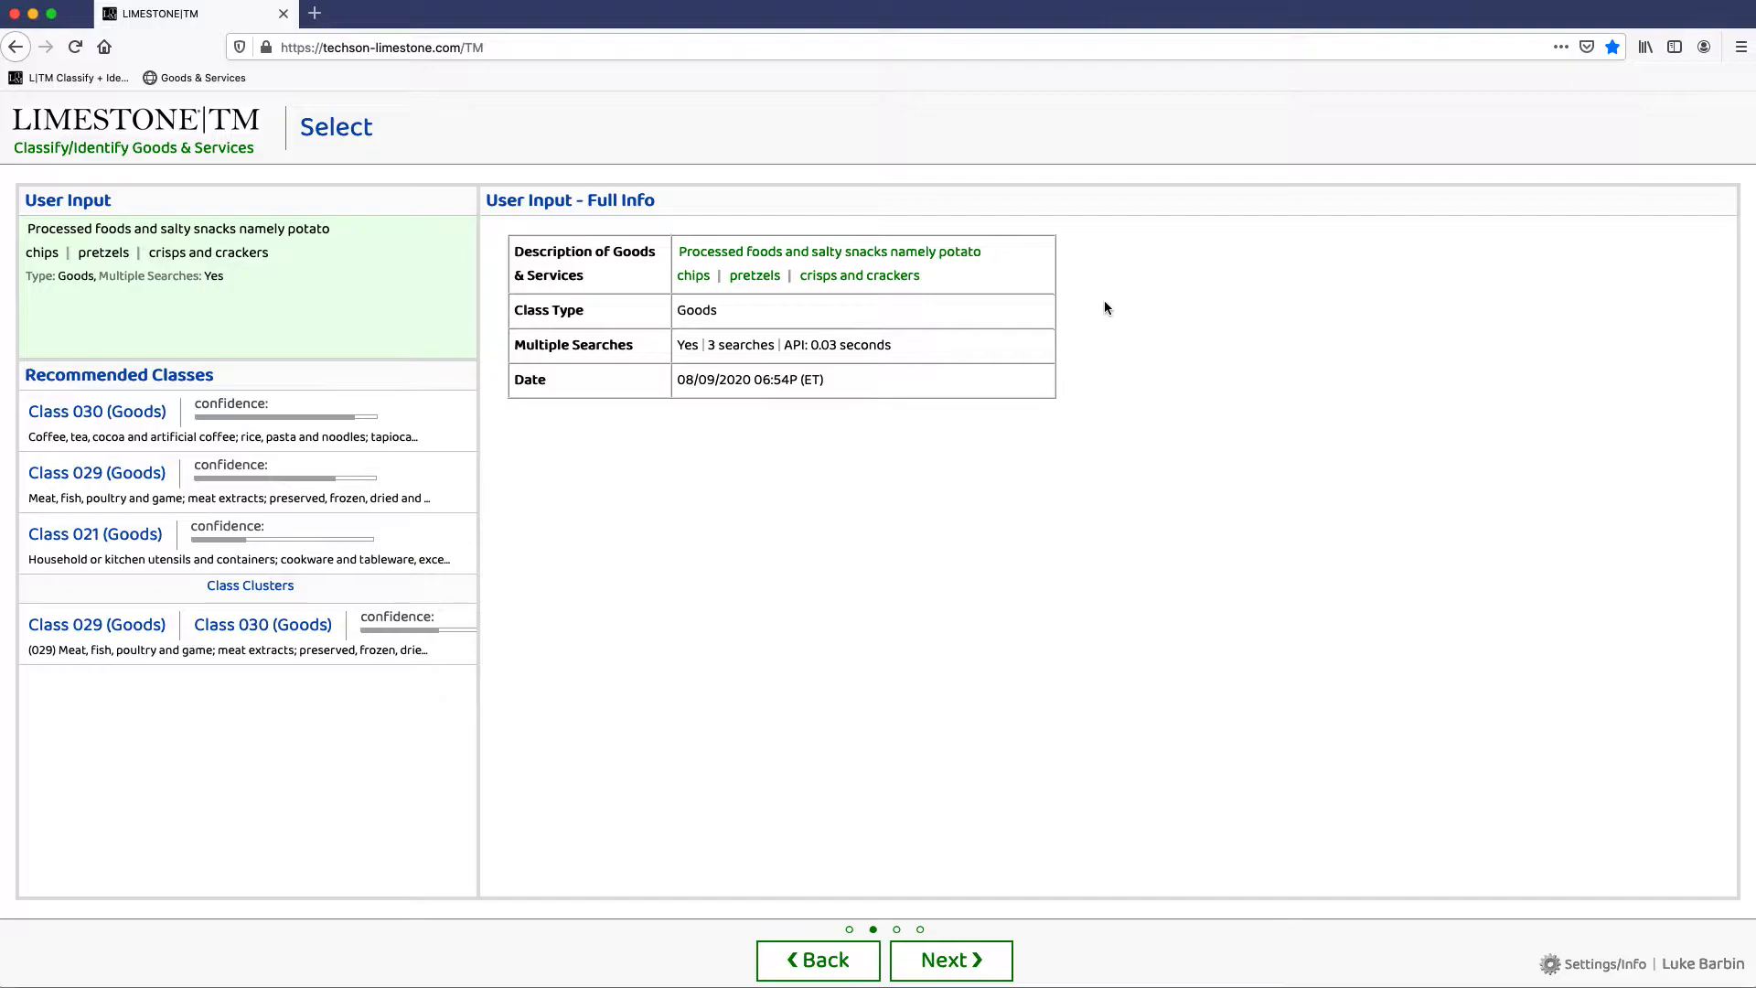
left_click(94, 426)
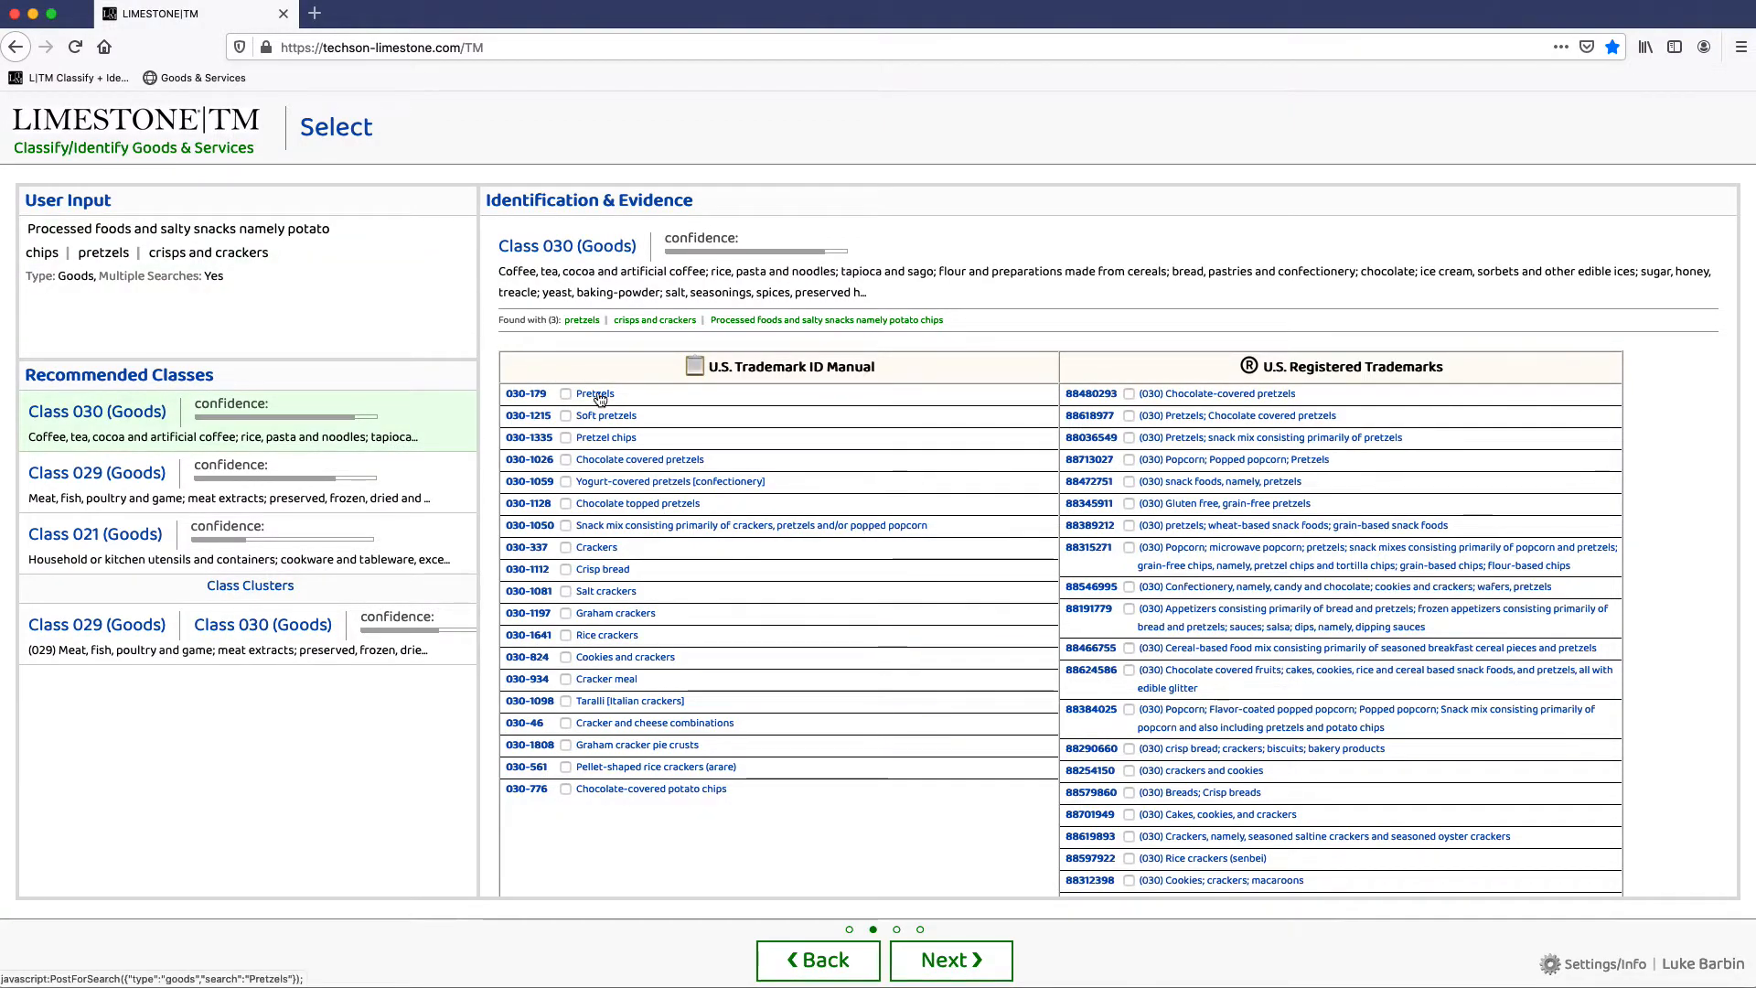
left_click(565, 393)
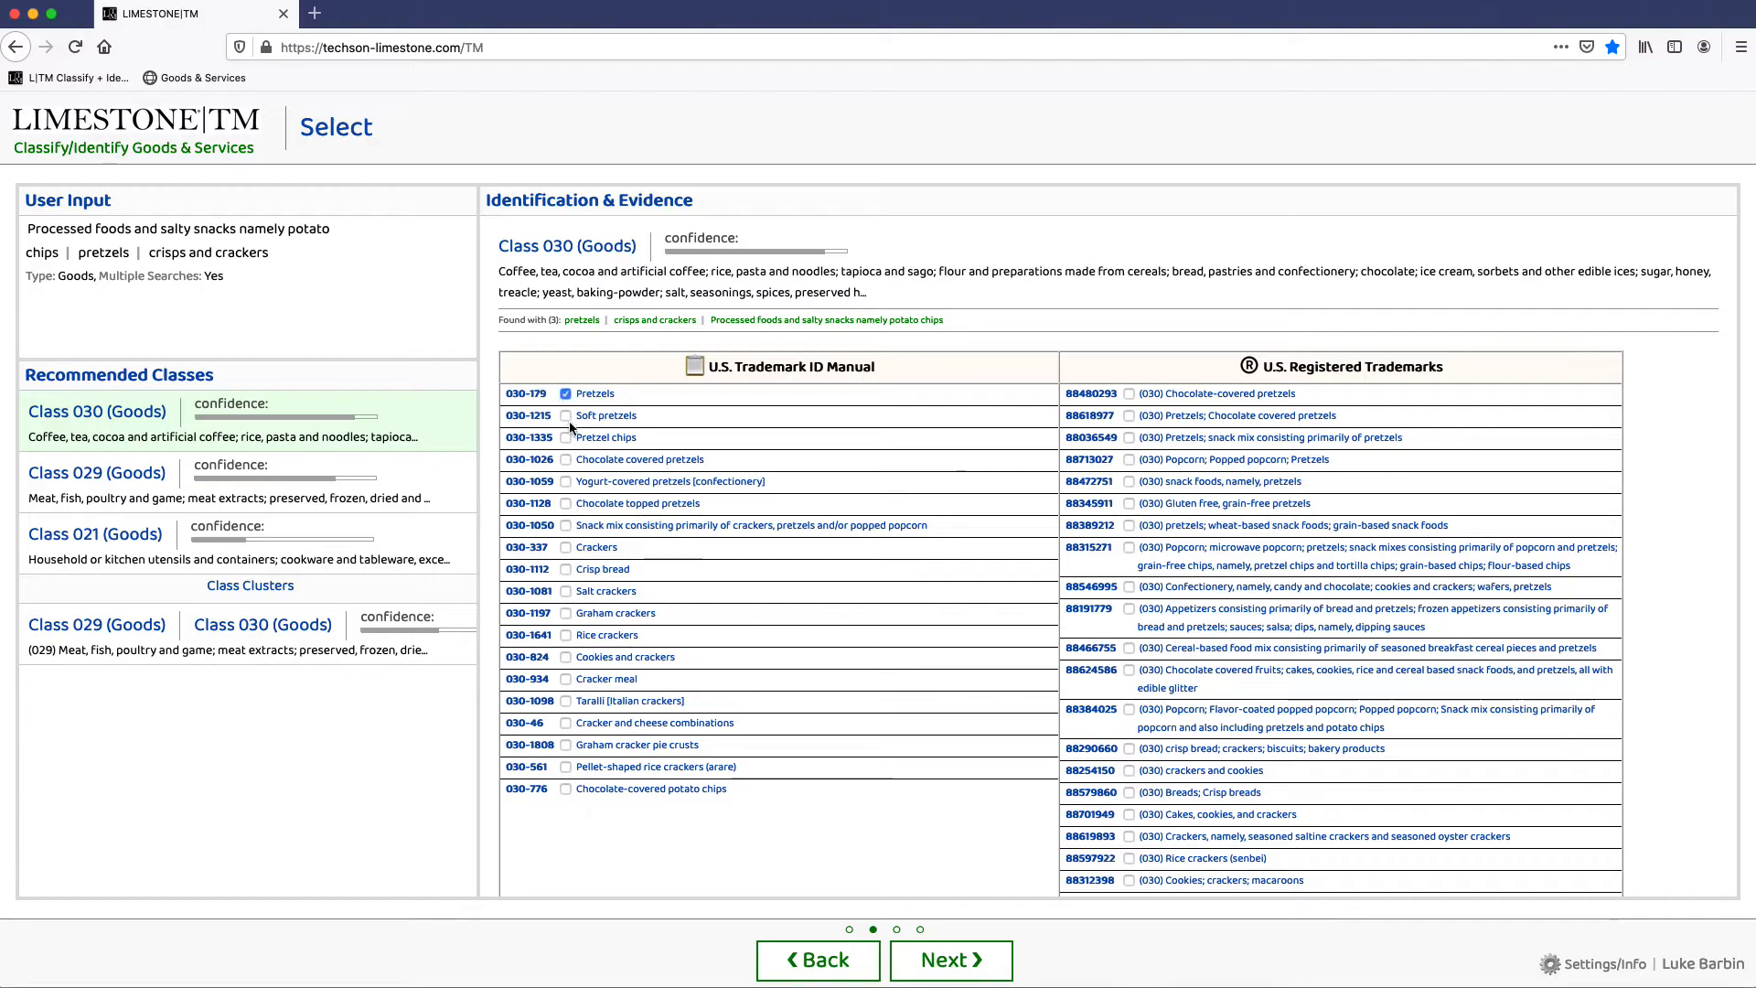
left_click(565, 547)
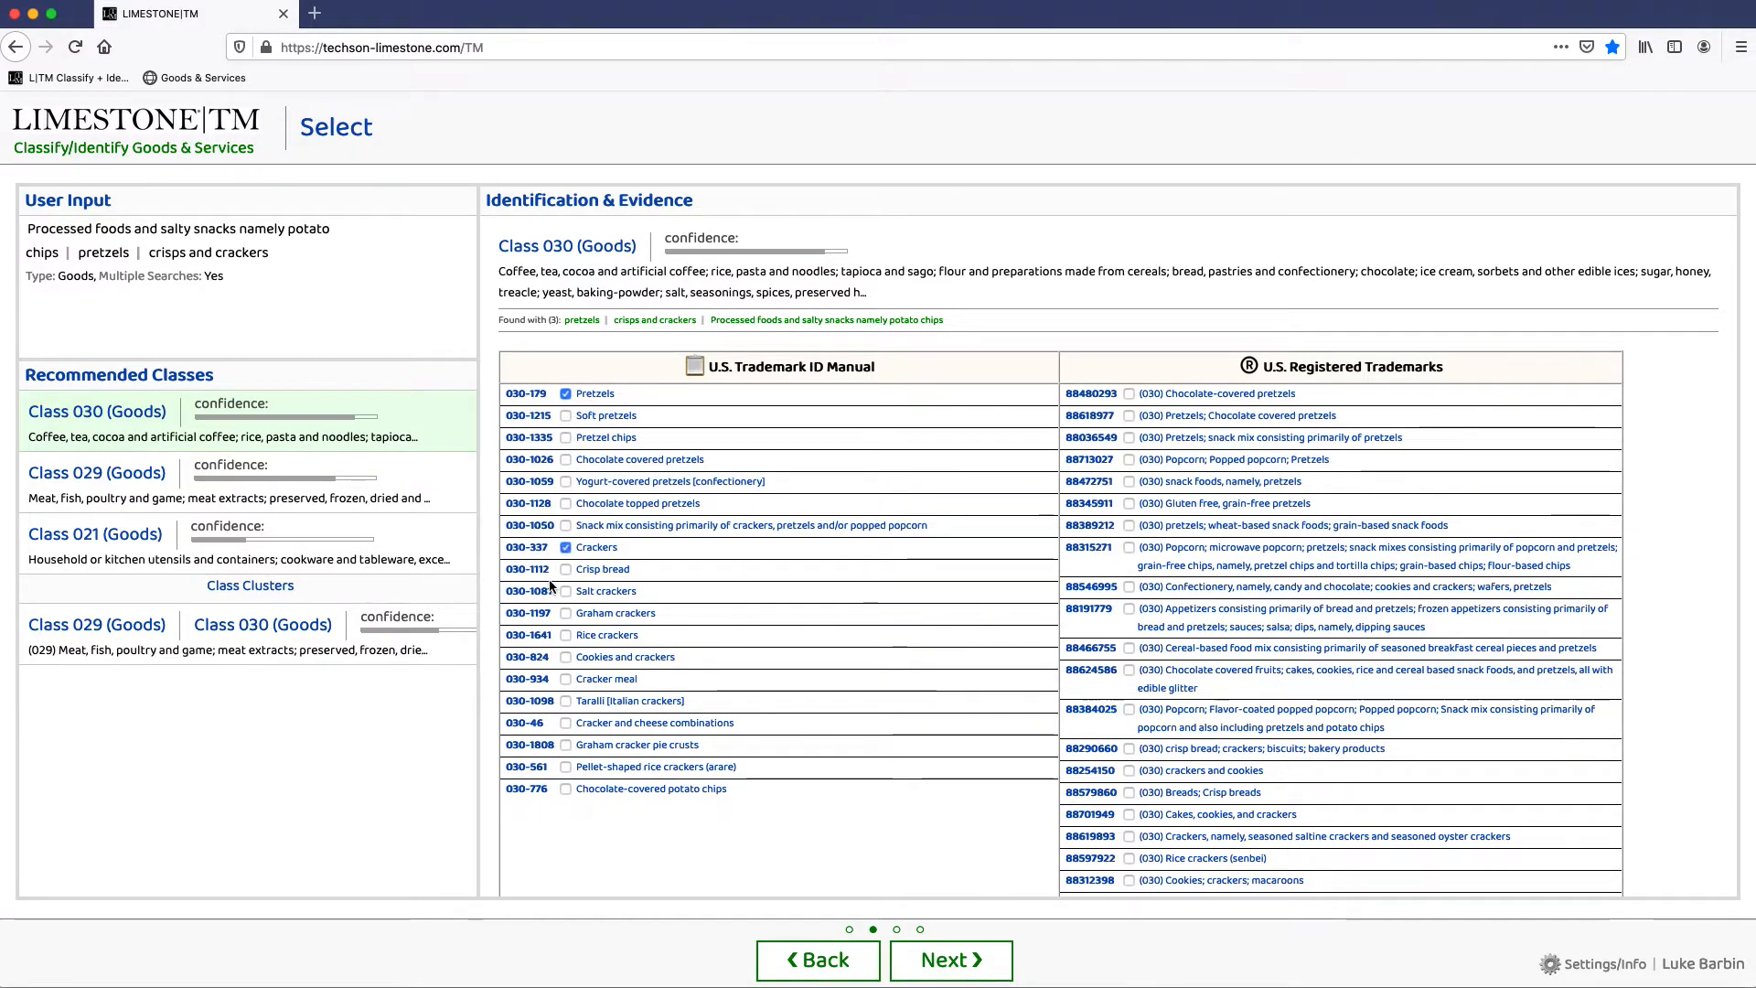
left_click(568, 591)
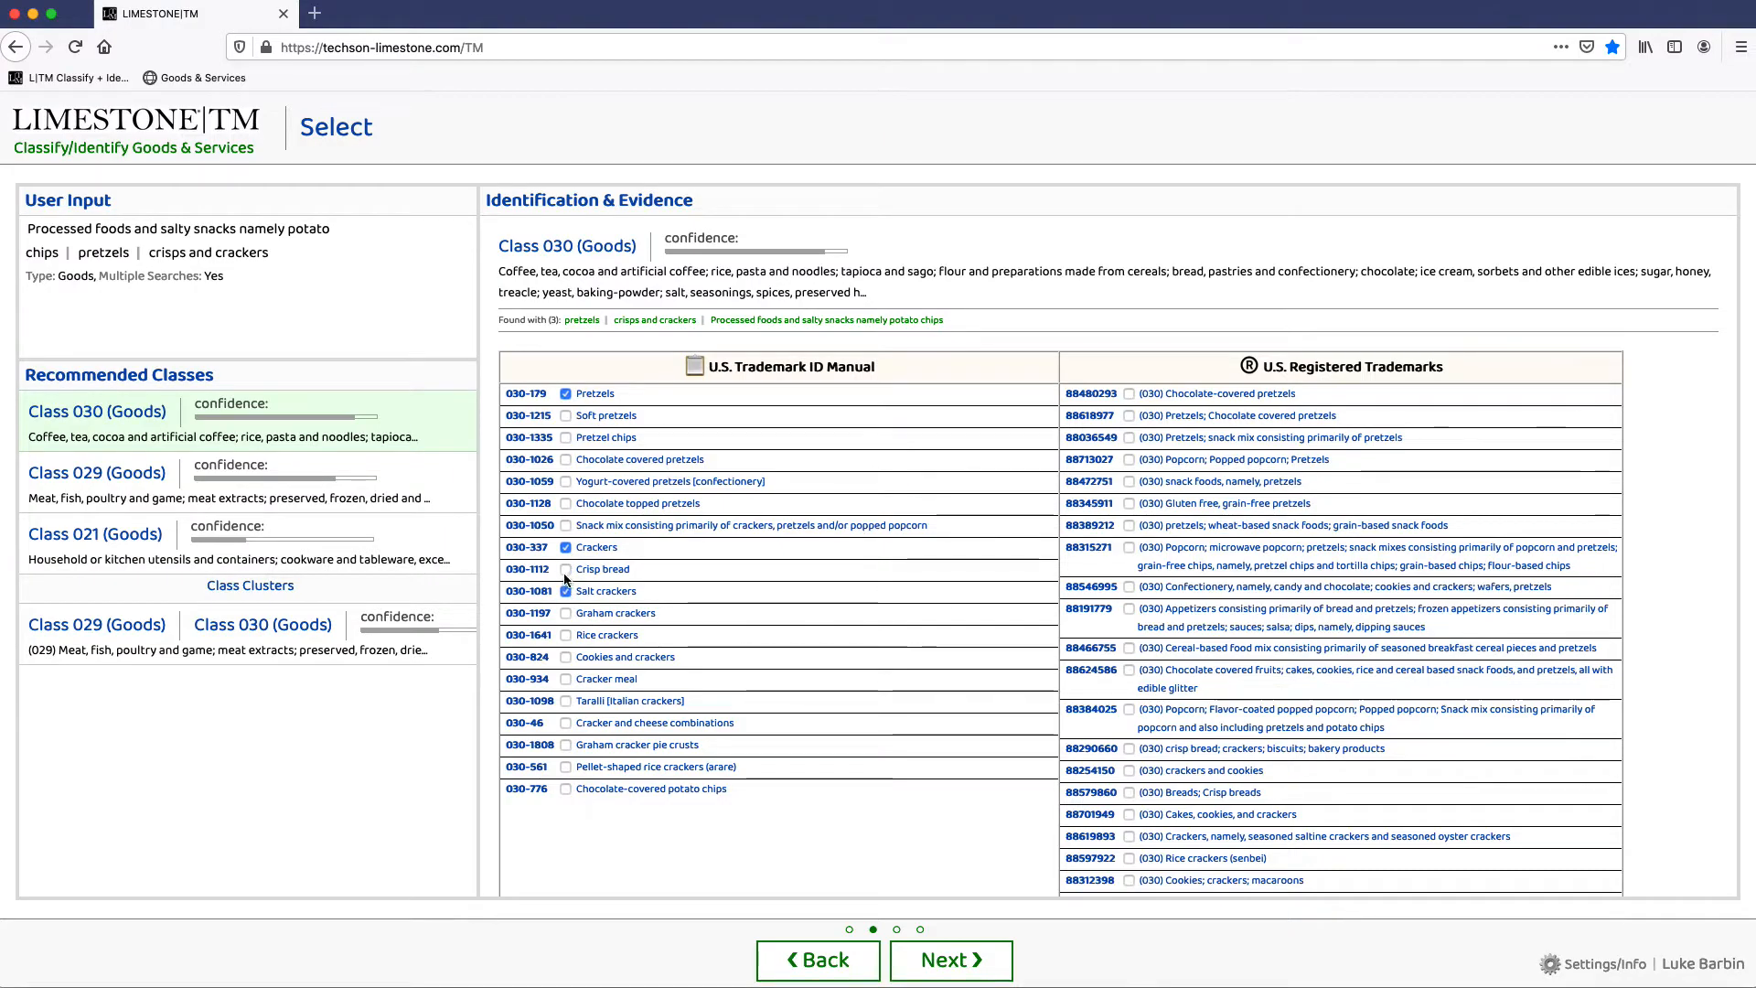
left_click(566, 569)
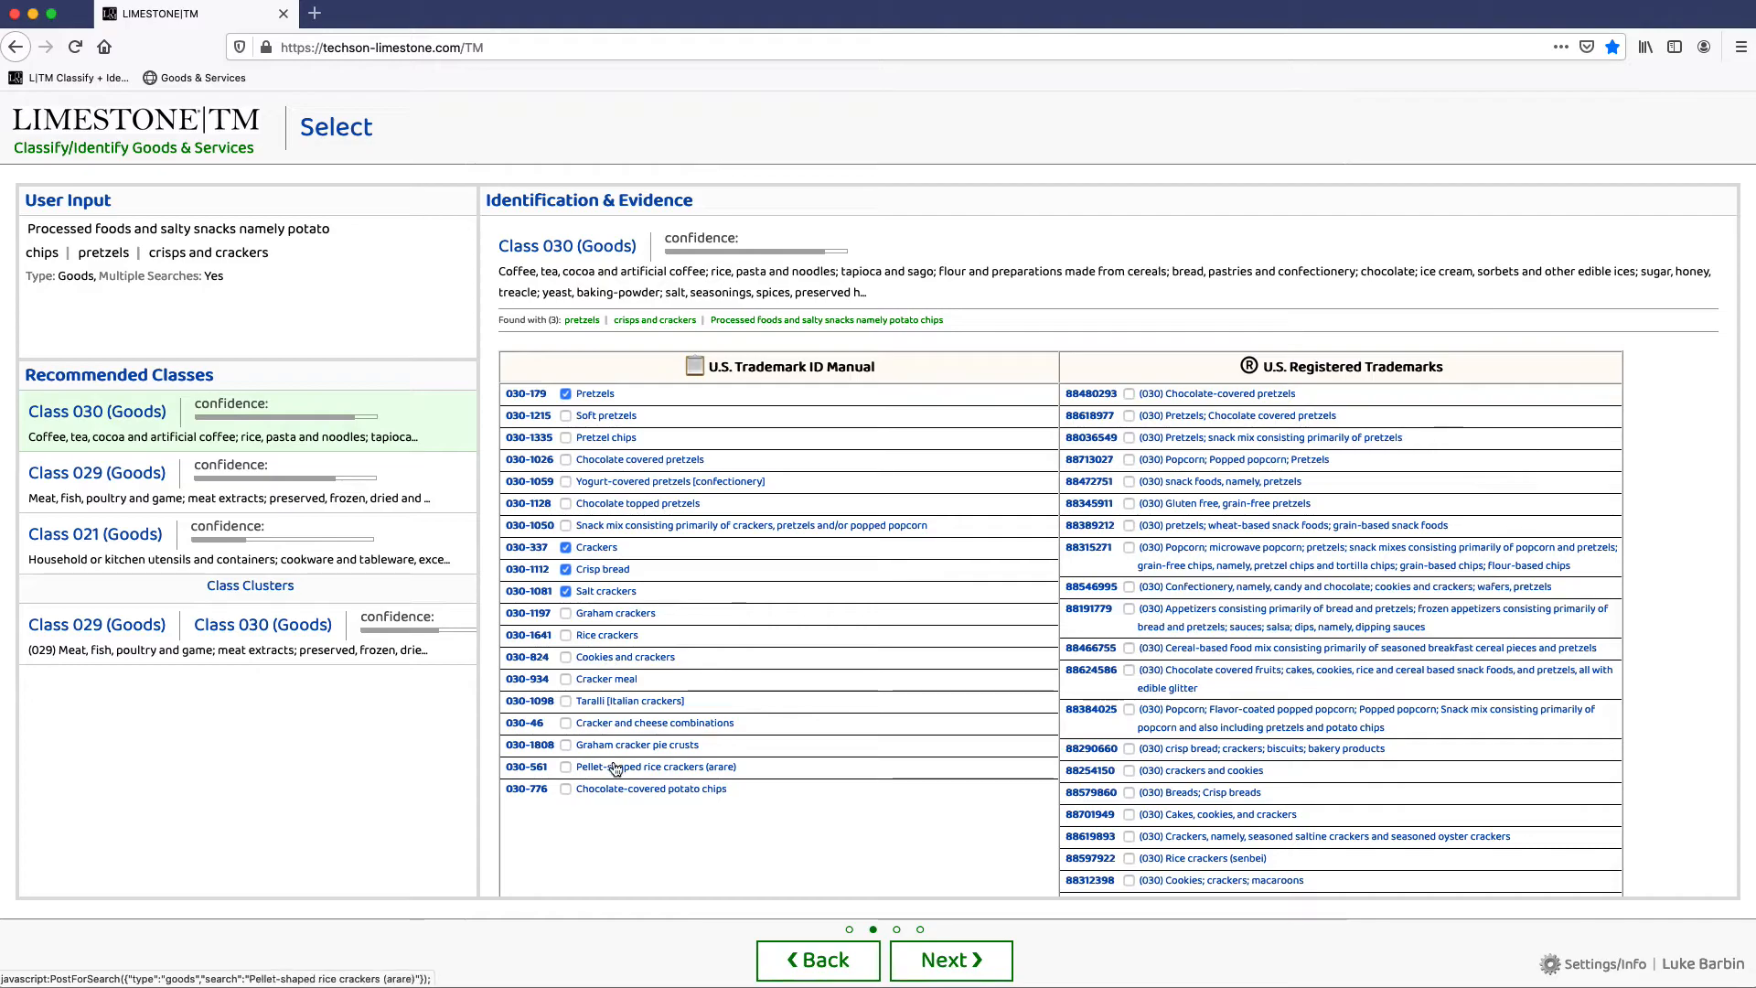
left_click(566, 416)
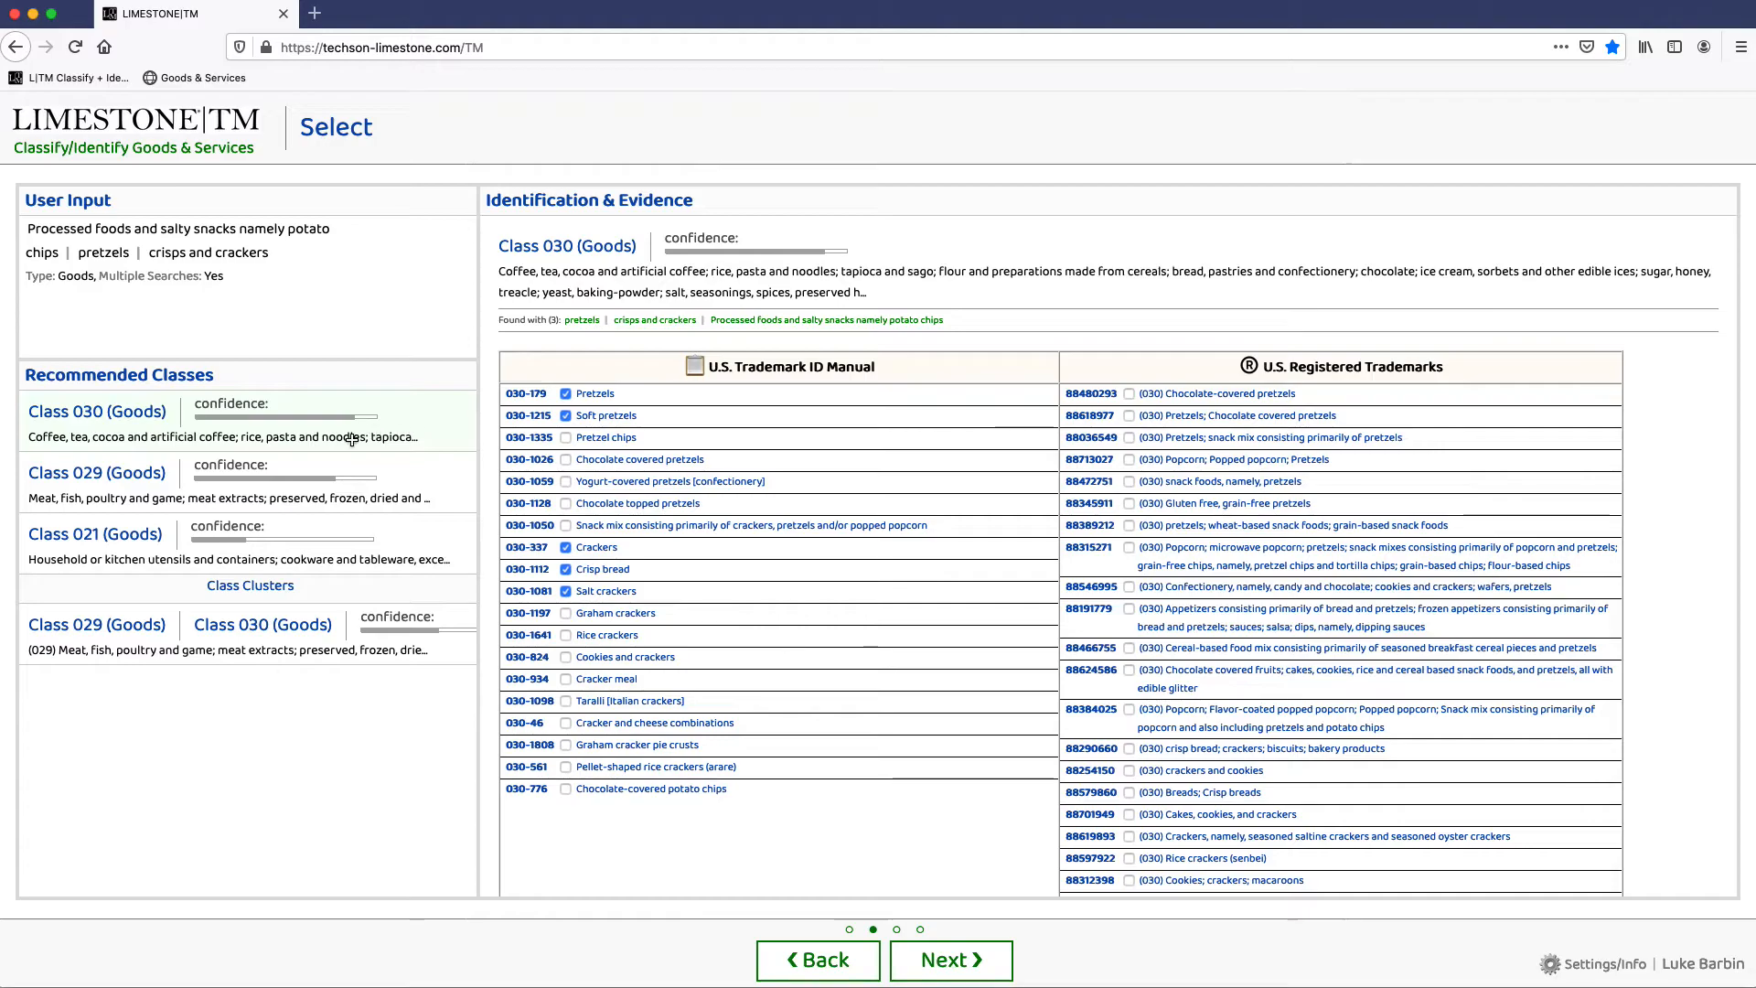
In Class 029, select the ID Manual entries "Potato chips" and "Potato chips made from (specify type of potatoes...)".
left_click(448, 483)
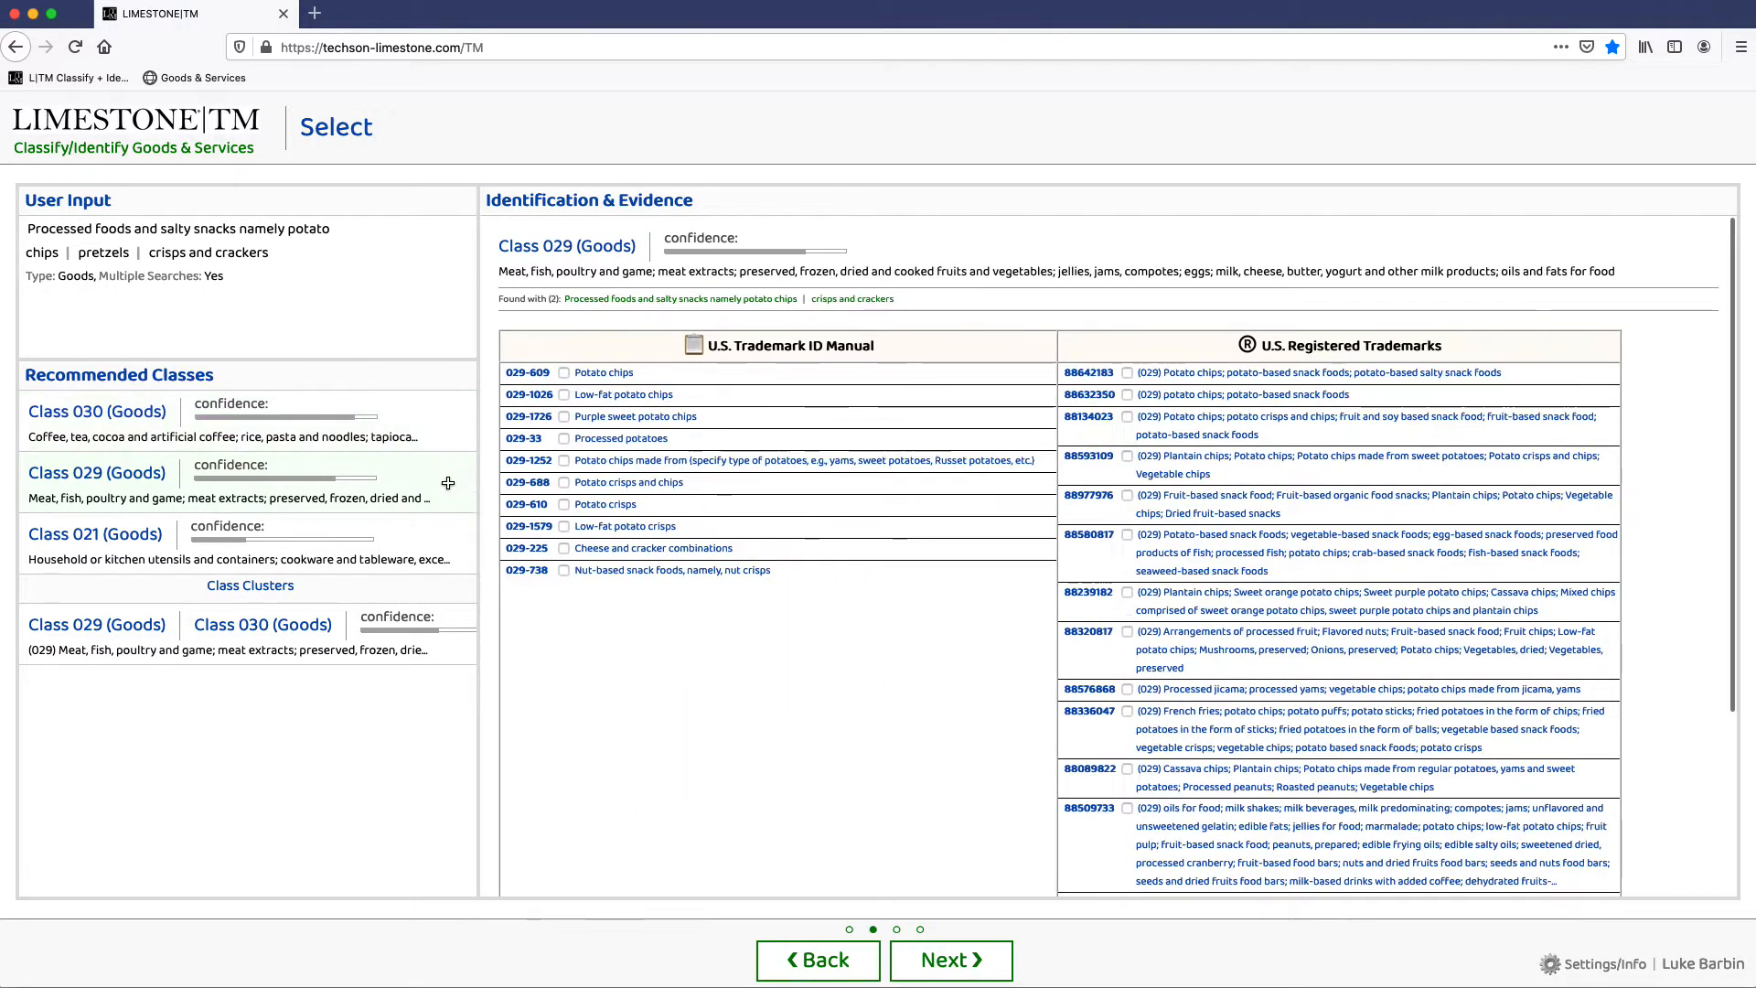
left_click(564, 373)
left_click(564, 460)
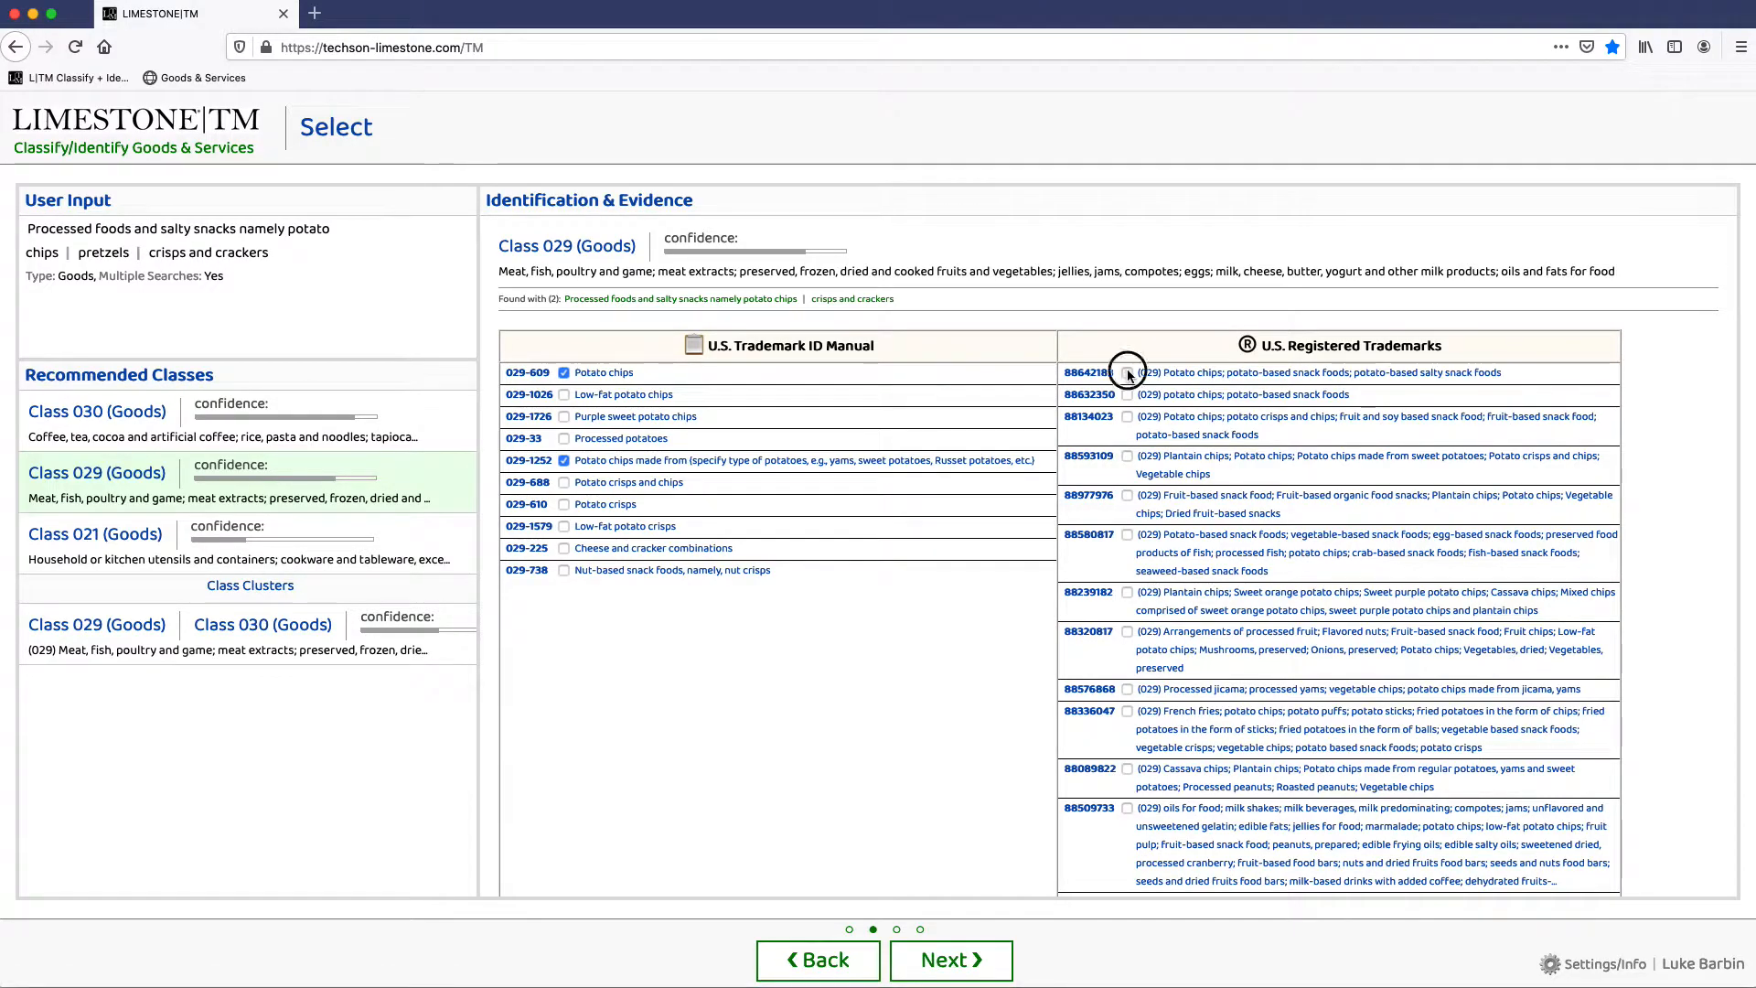
Check Class 021, and in the Class 029/030 cluster select Potato chips and Corn-based chips under registered trademark 87569712.
left_click(462, 537)
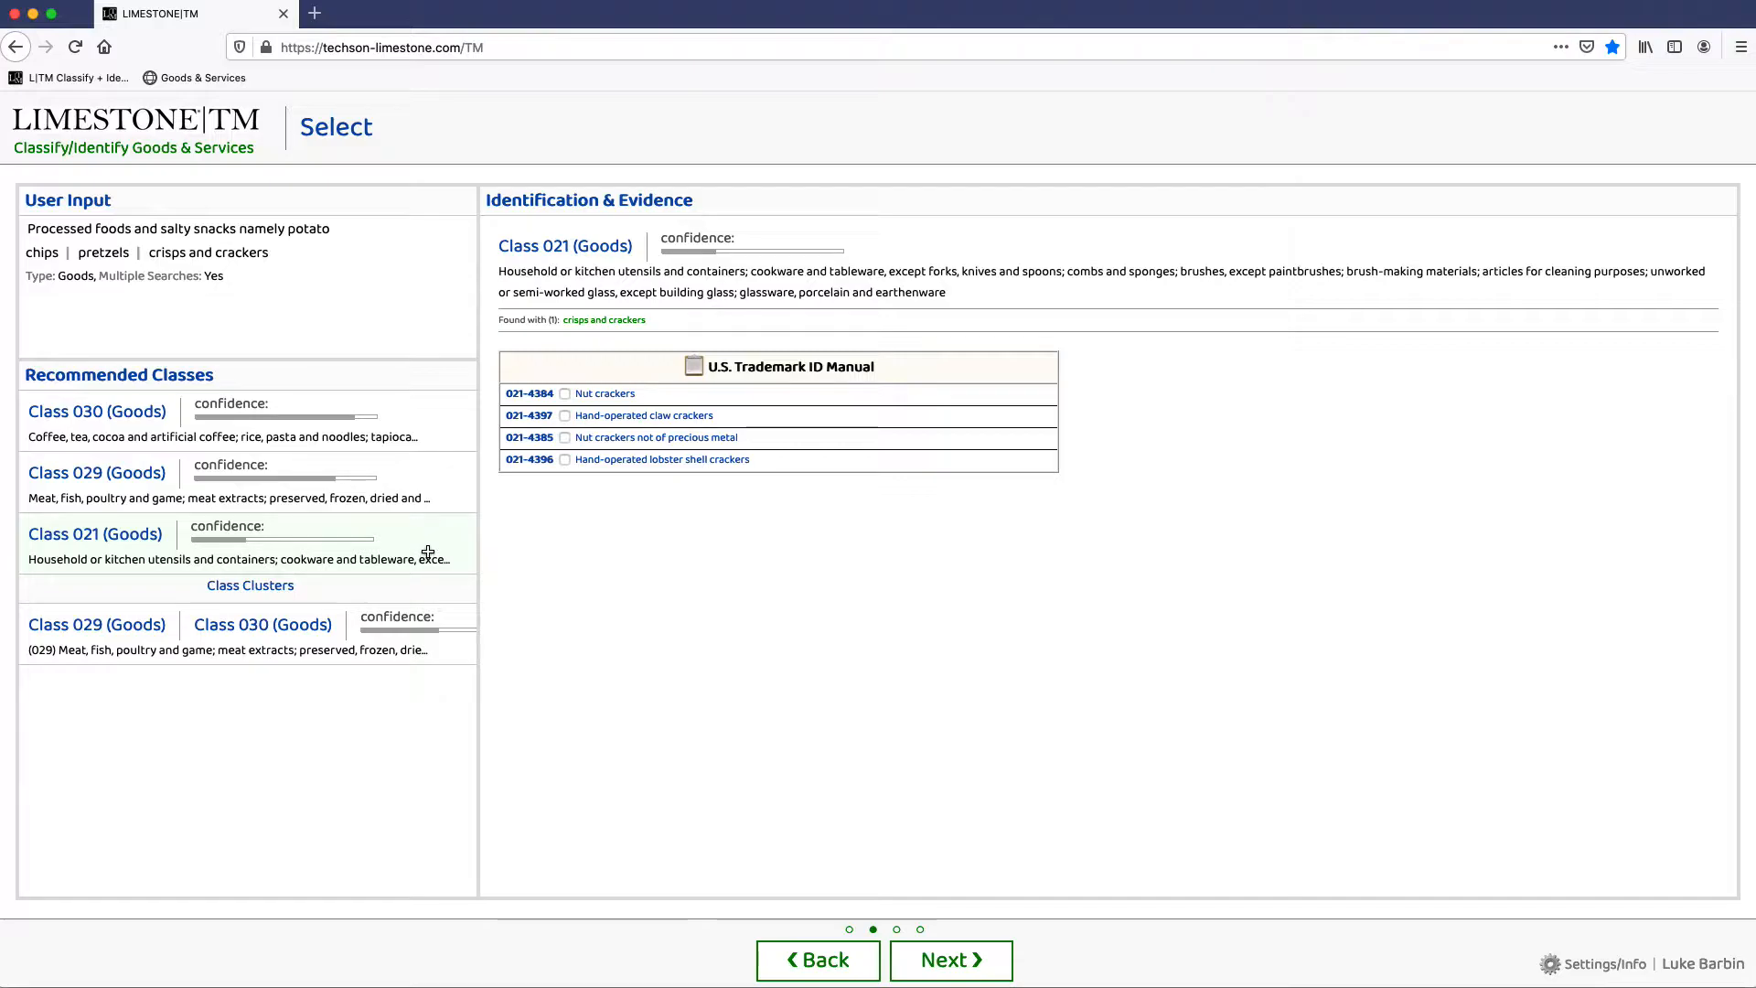
left_click(438, 648)
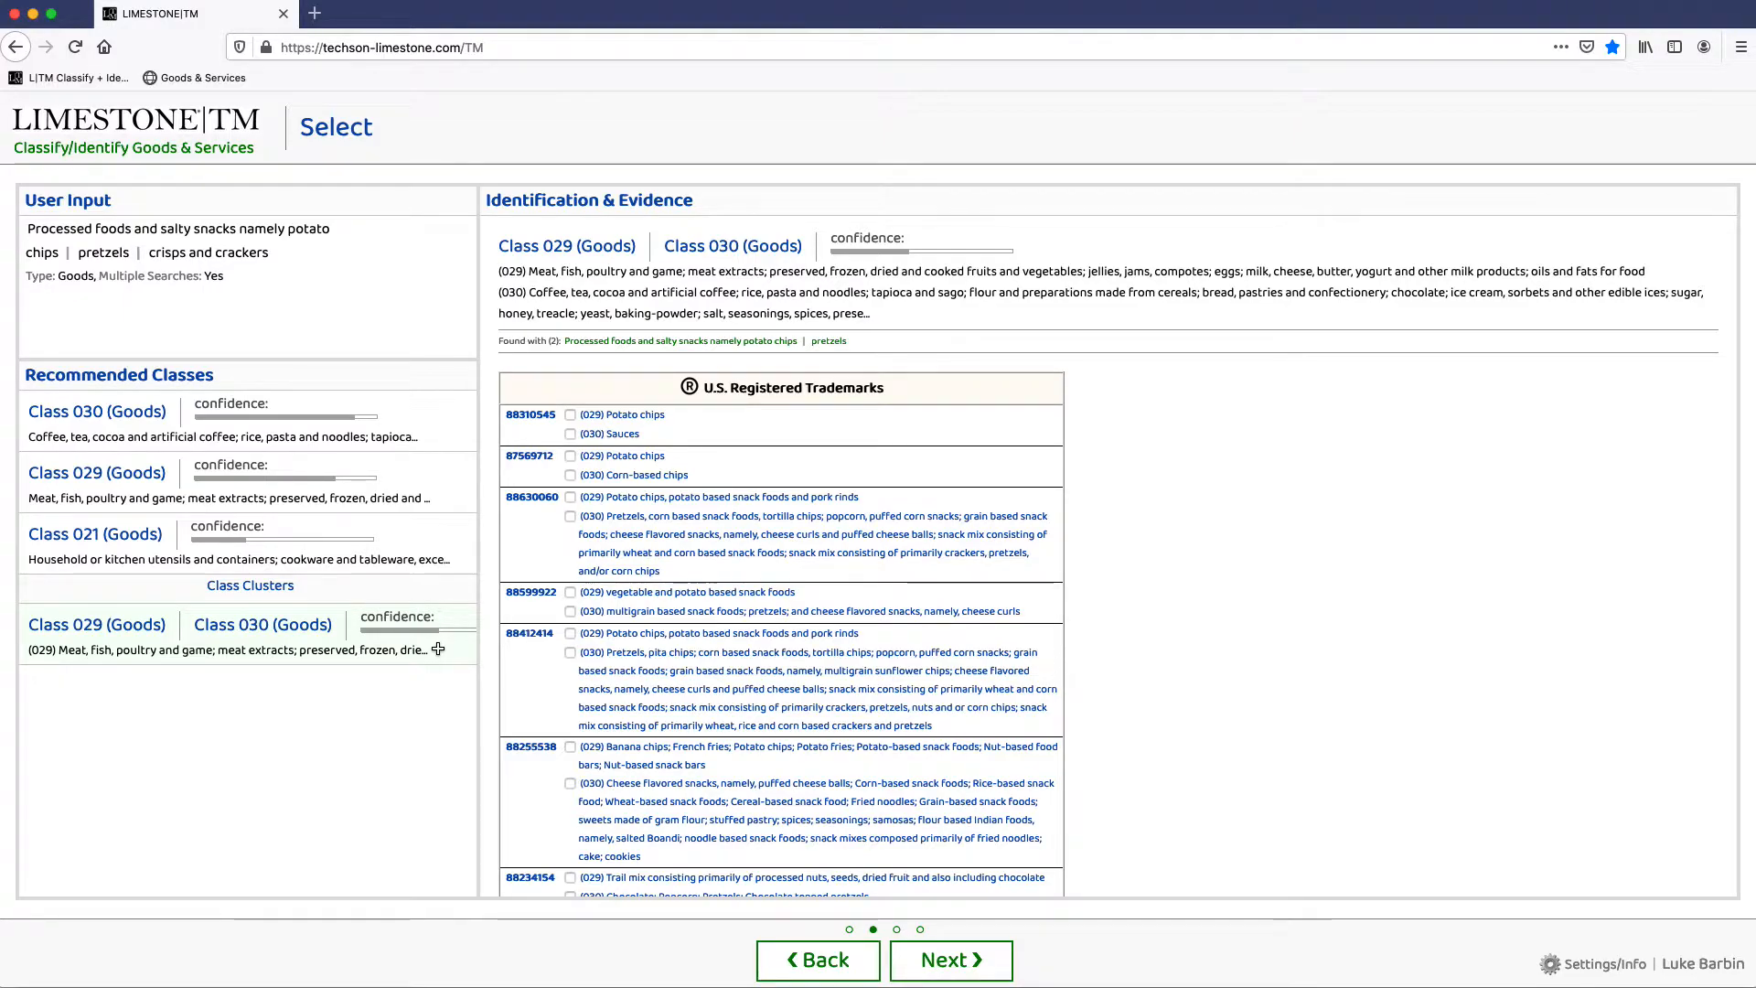
left_click(438, 649)
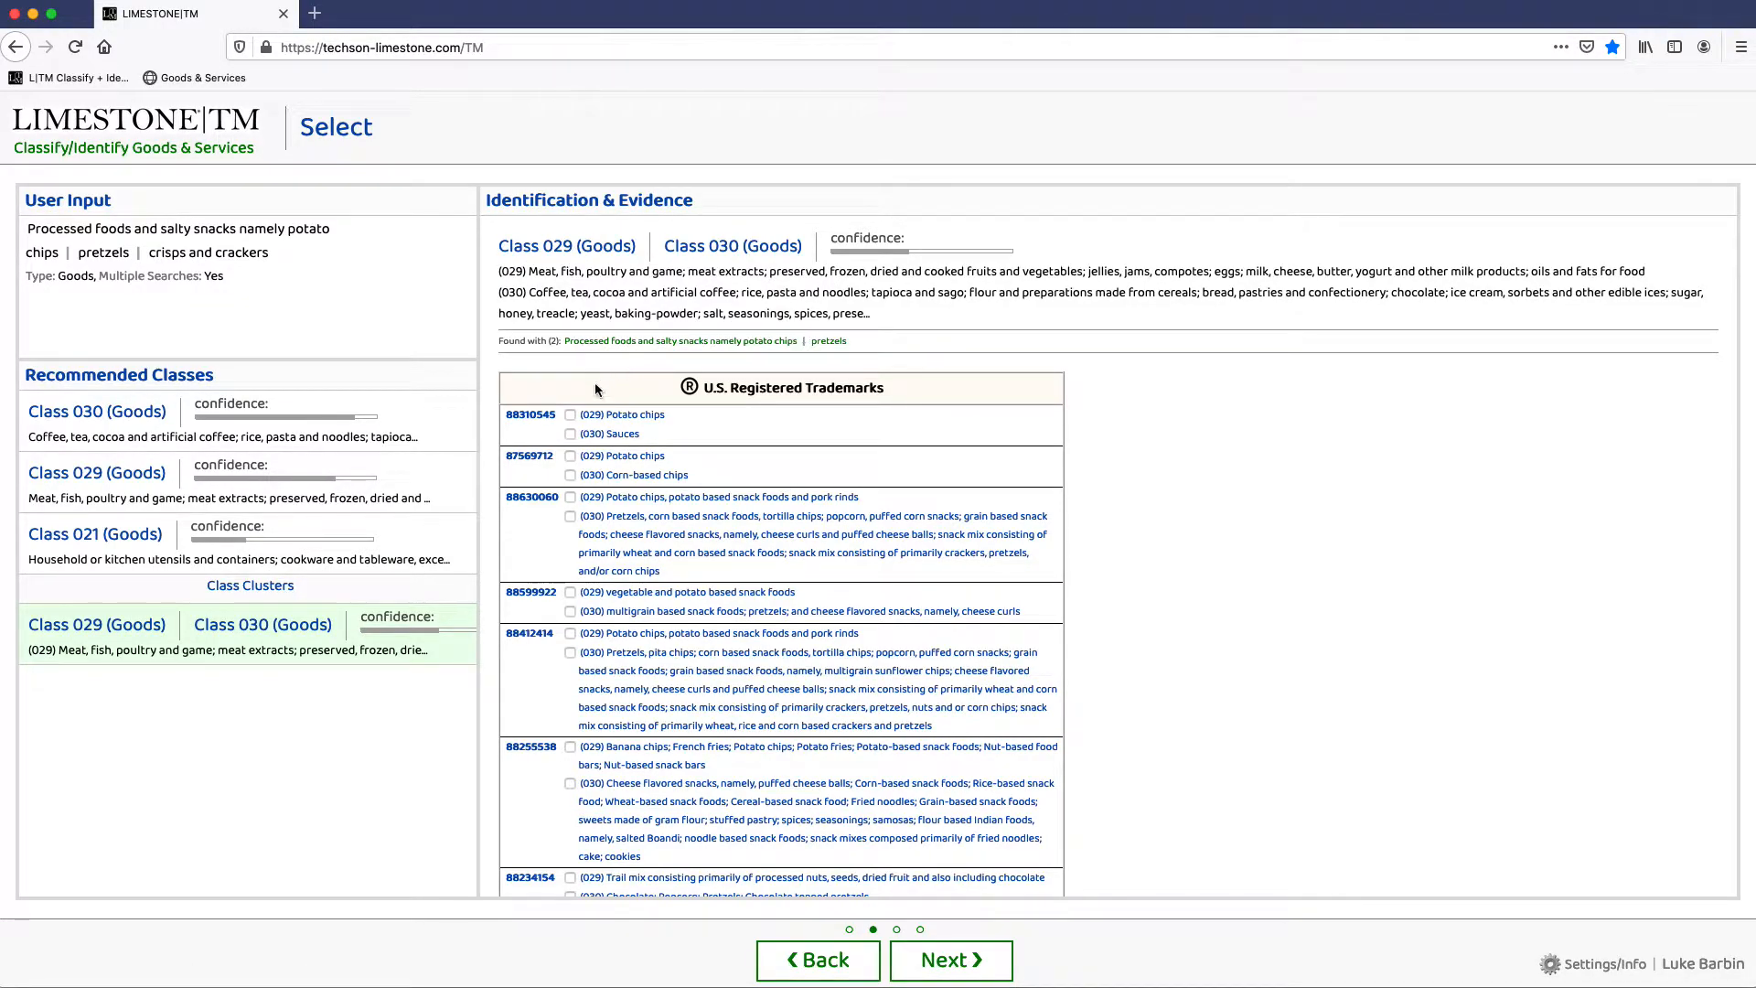
left_click(570, 456)
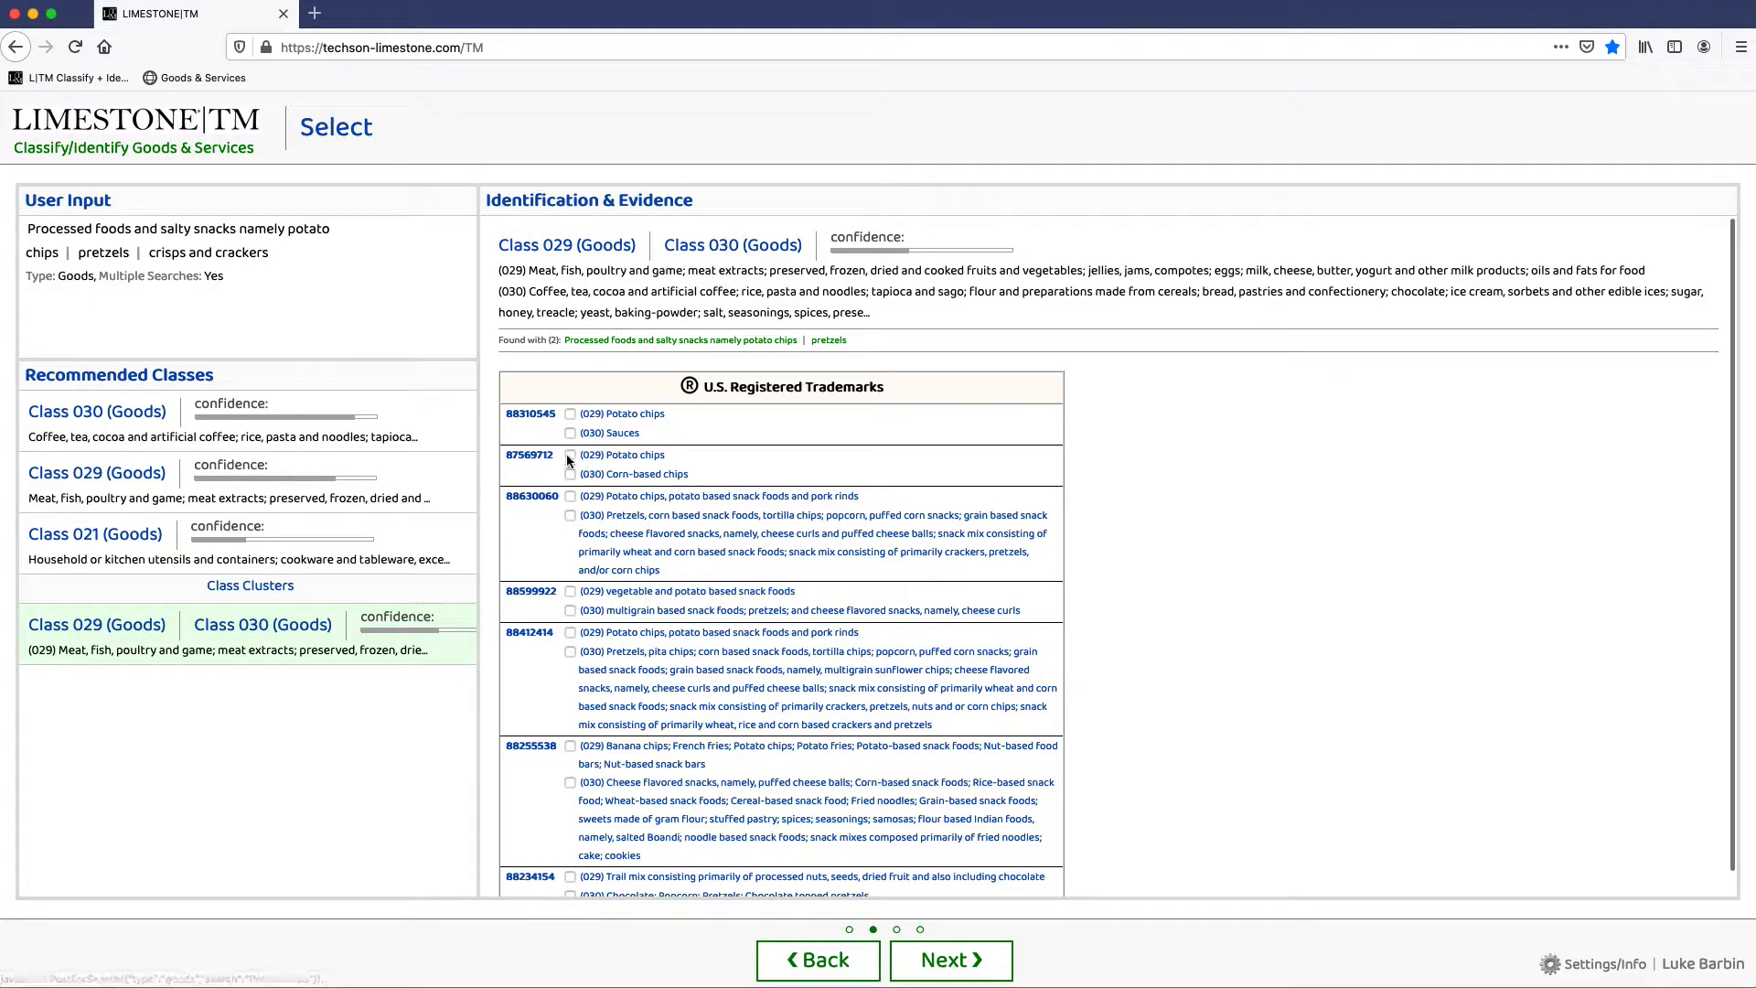
left_click(570, 475)
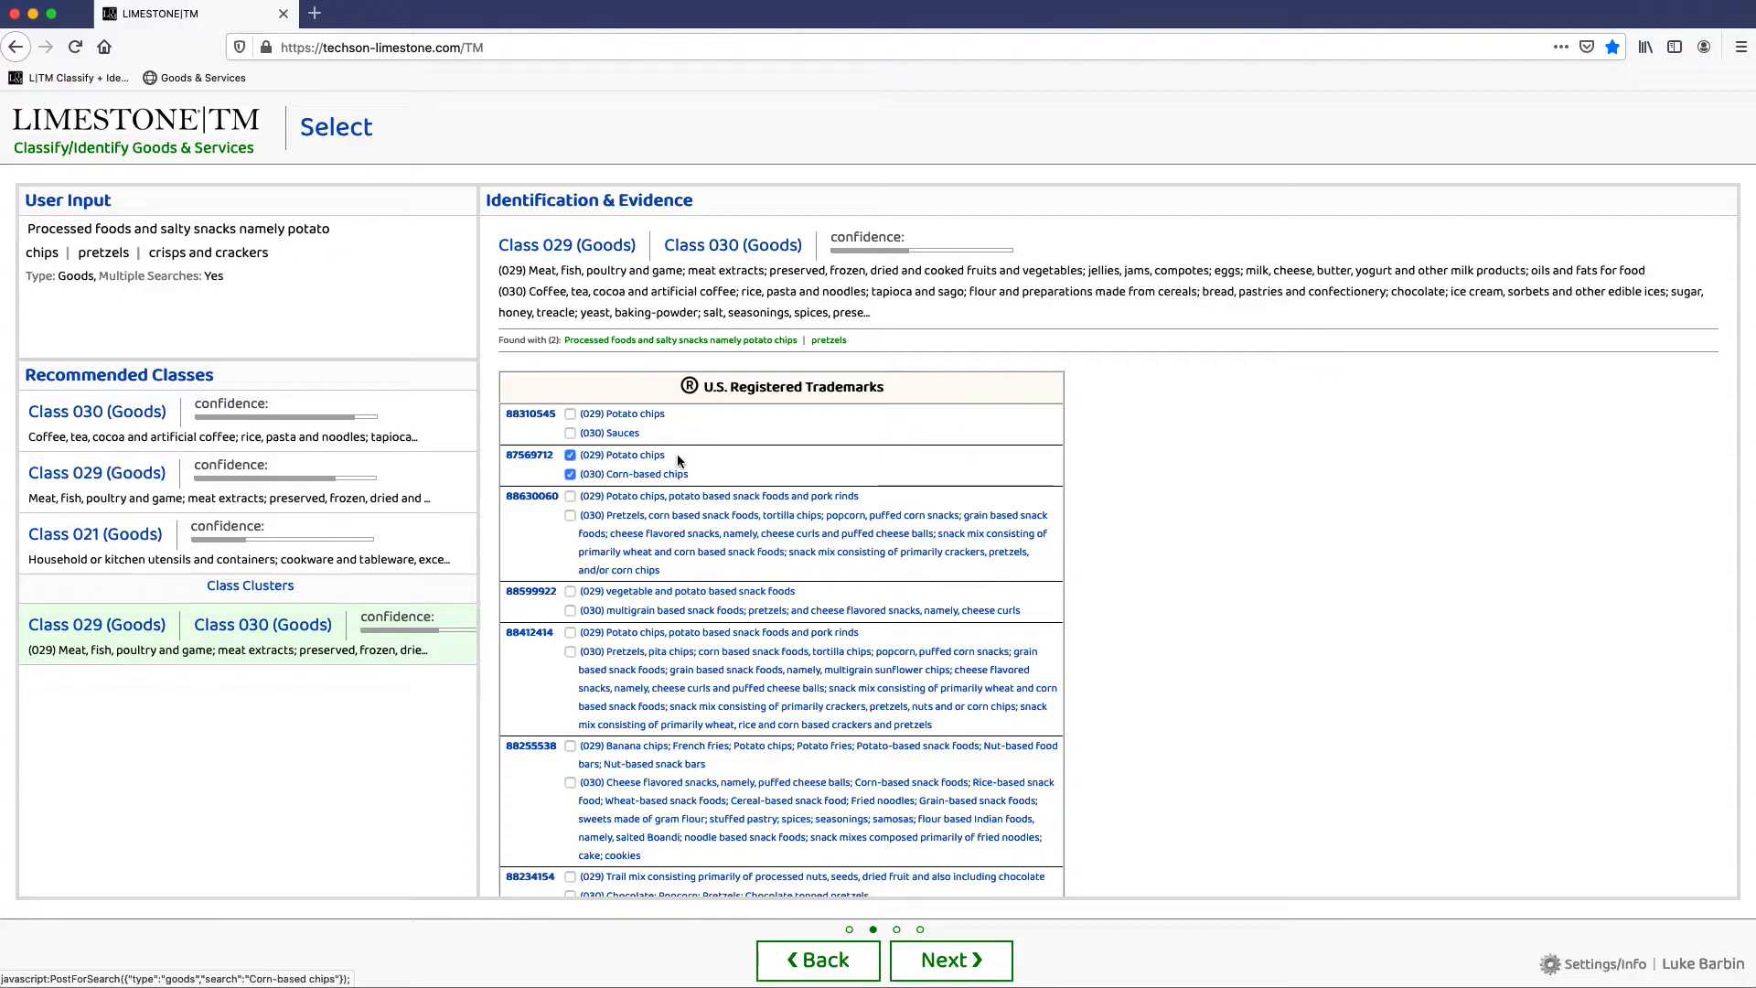
Run a new goods search from the Corn-based chips entry with breaking into multiple searches set to No.
left_click(637, 477)
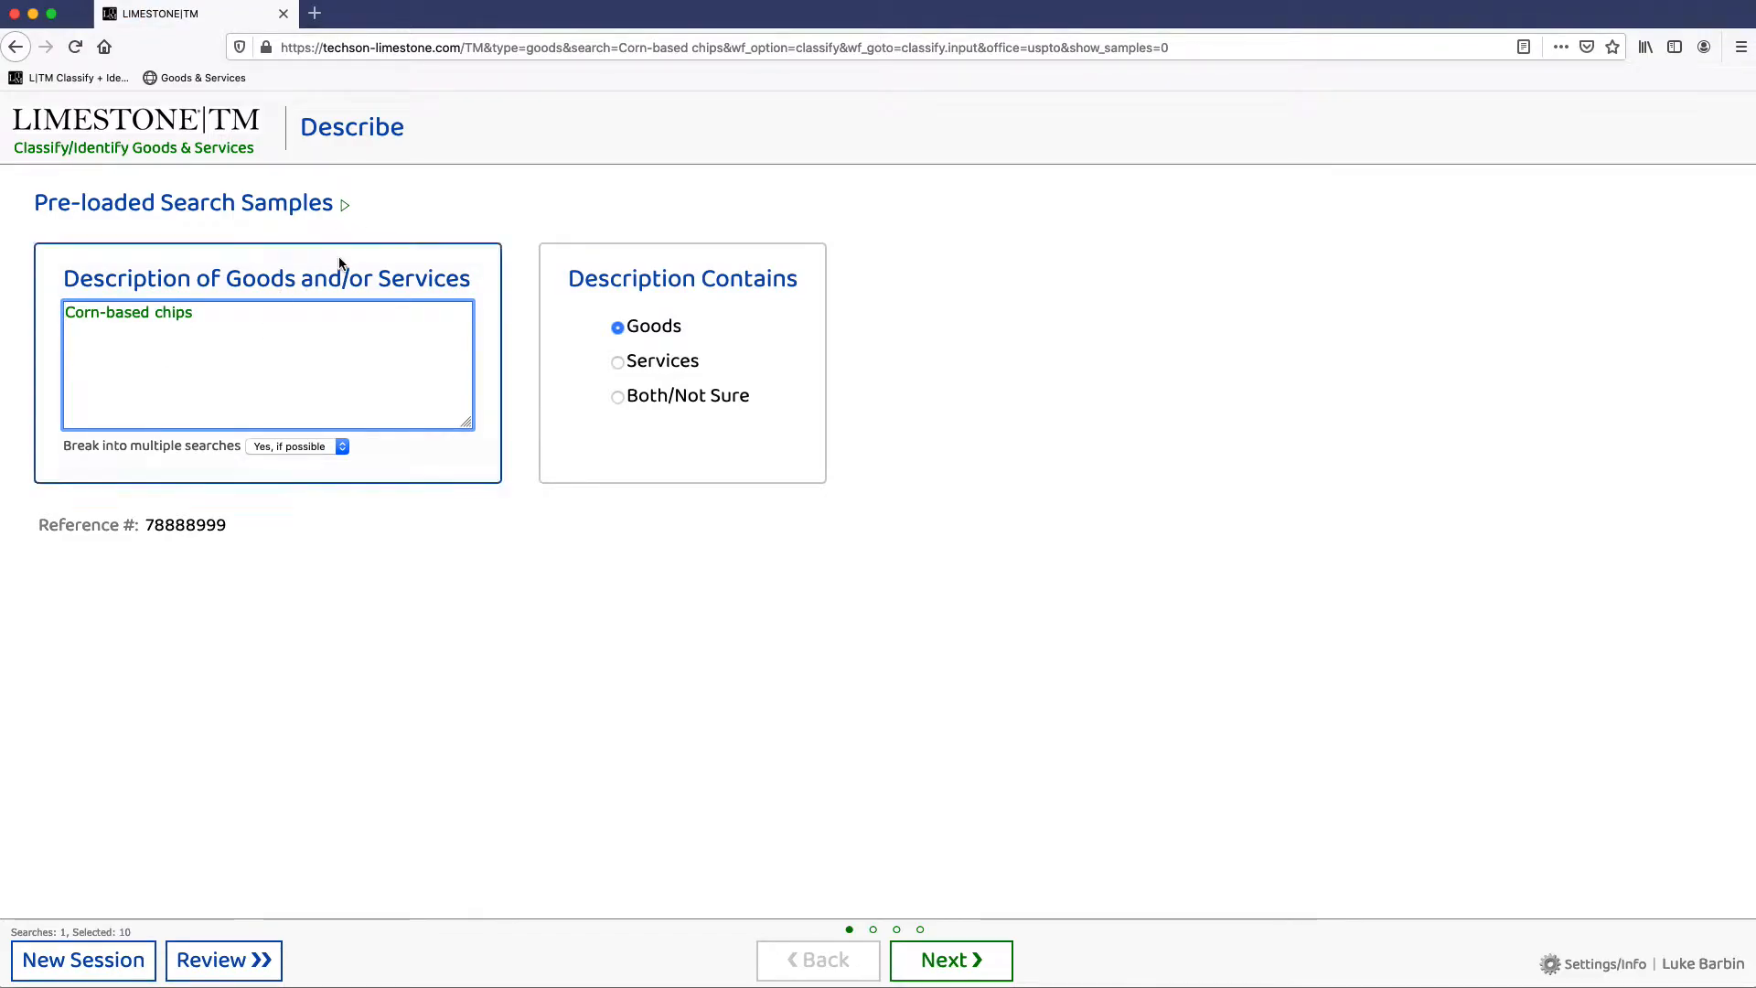
left_click(344, 448)
left_click(342, 463)
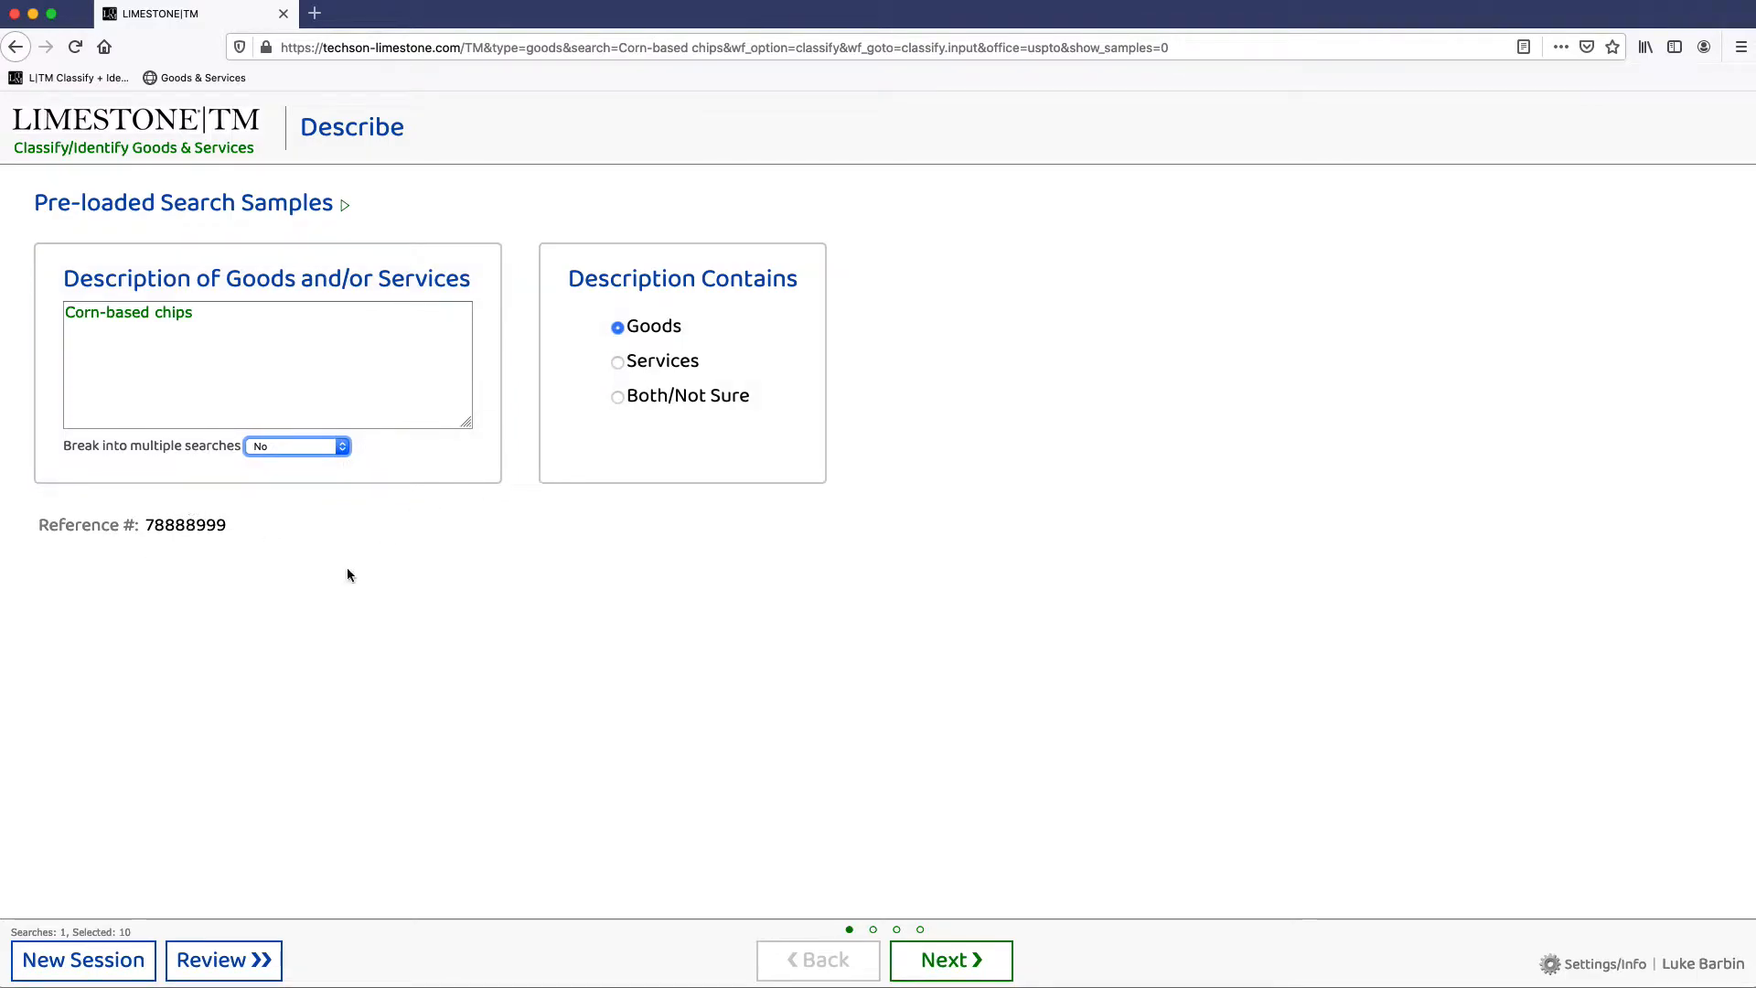
left_click(974, 959)
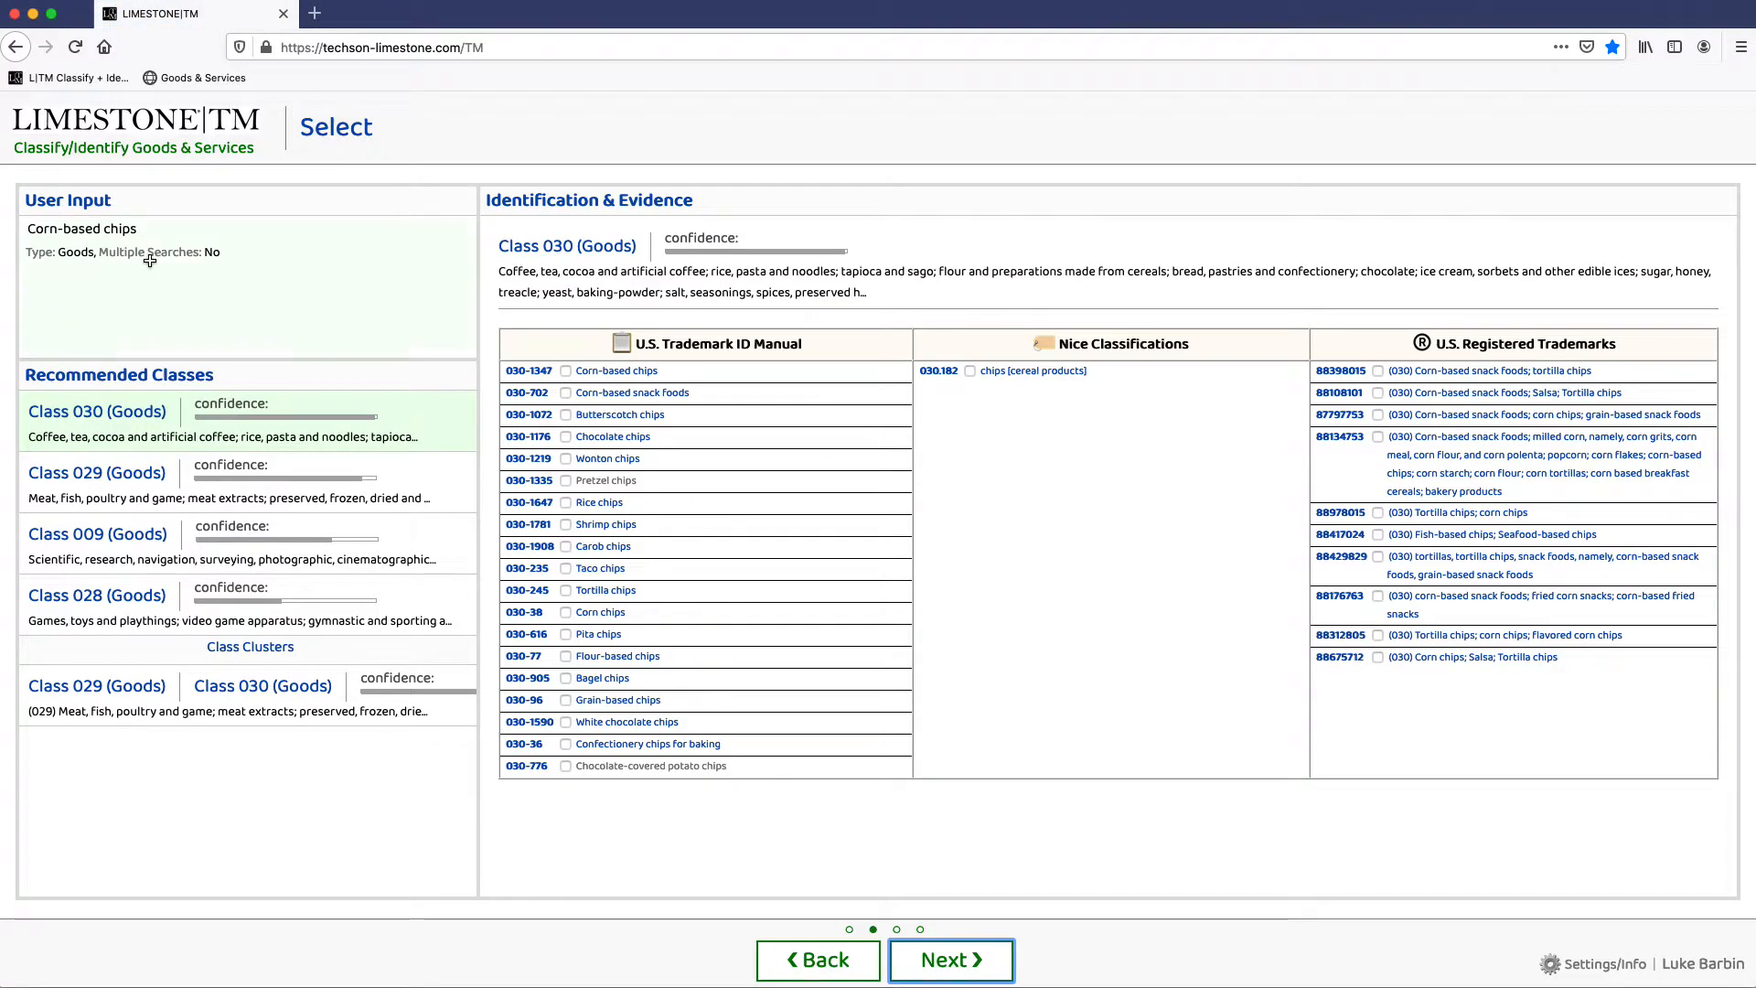
In Class 030, select Corn-based chips, Corn-based snack foods, Pretzel, Tortilla and Corn chips, Nice entry chips [cereal products], and registered trademark 88398015.
left_click(565, 370)
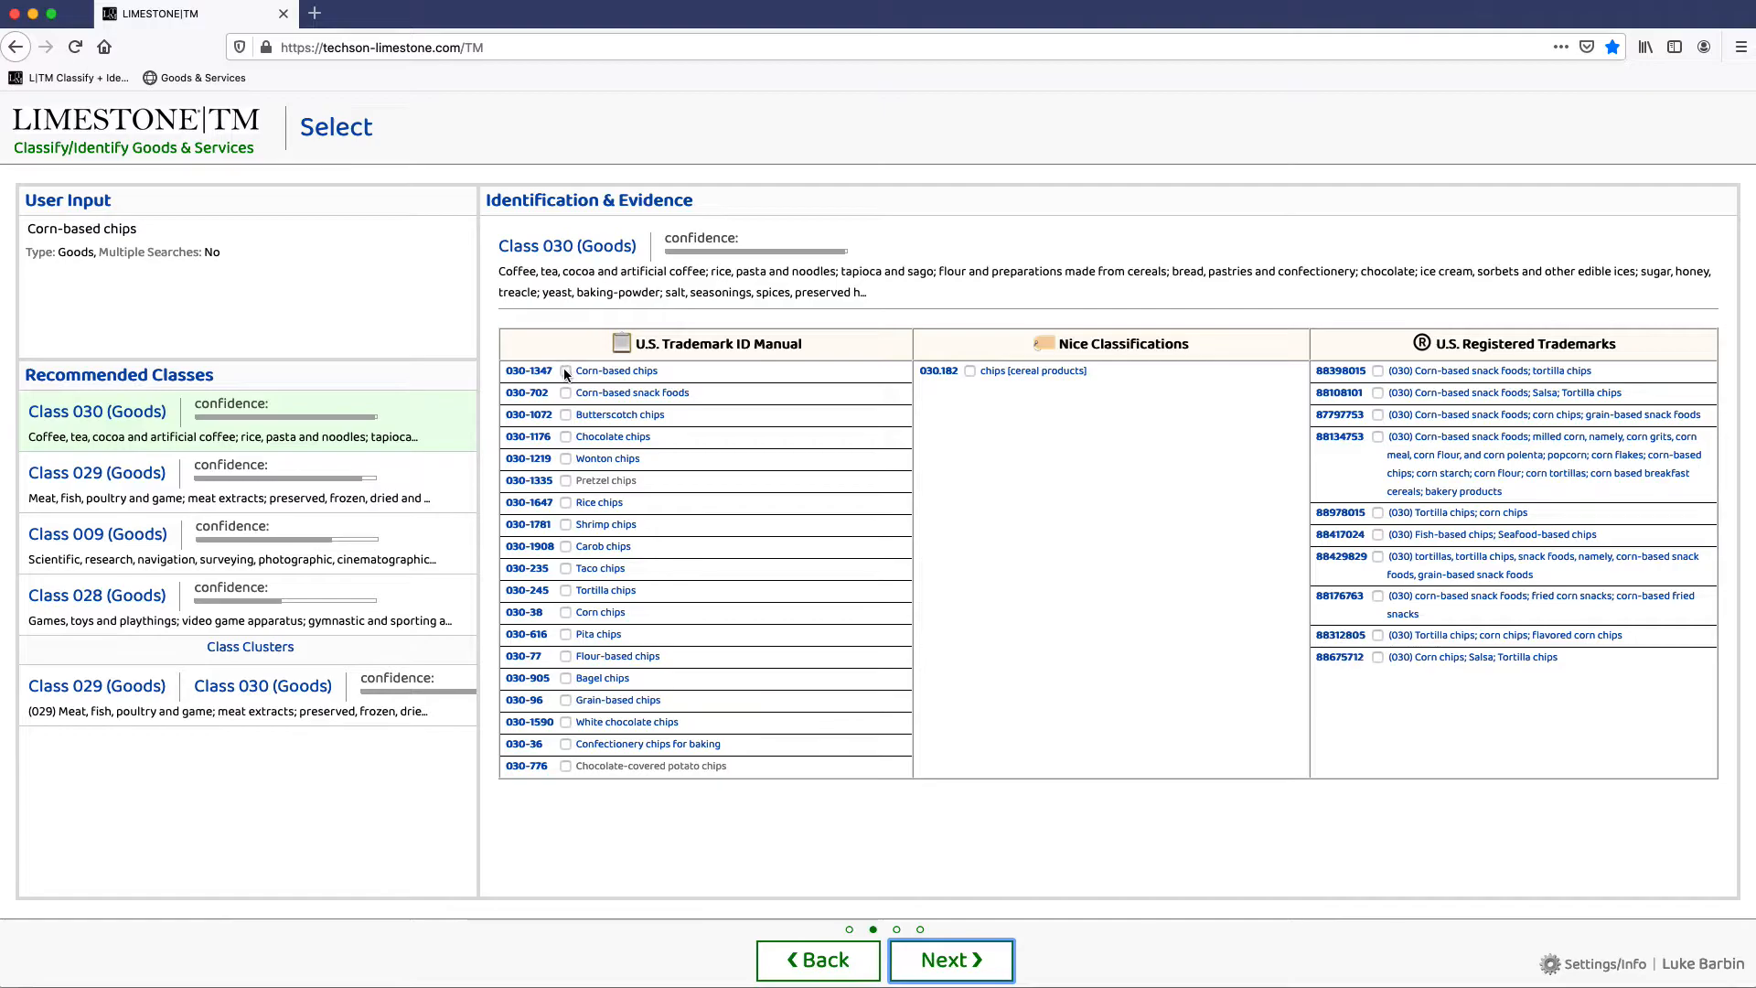
left_click(565, 392)
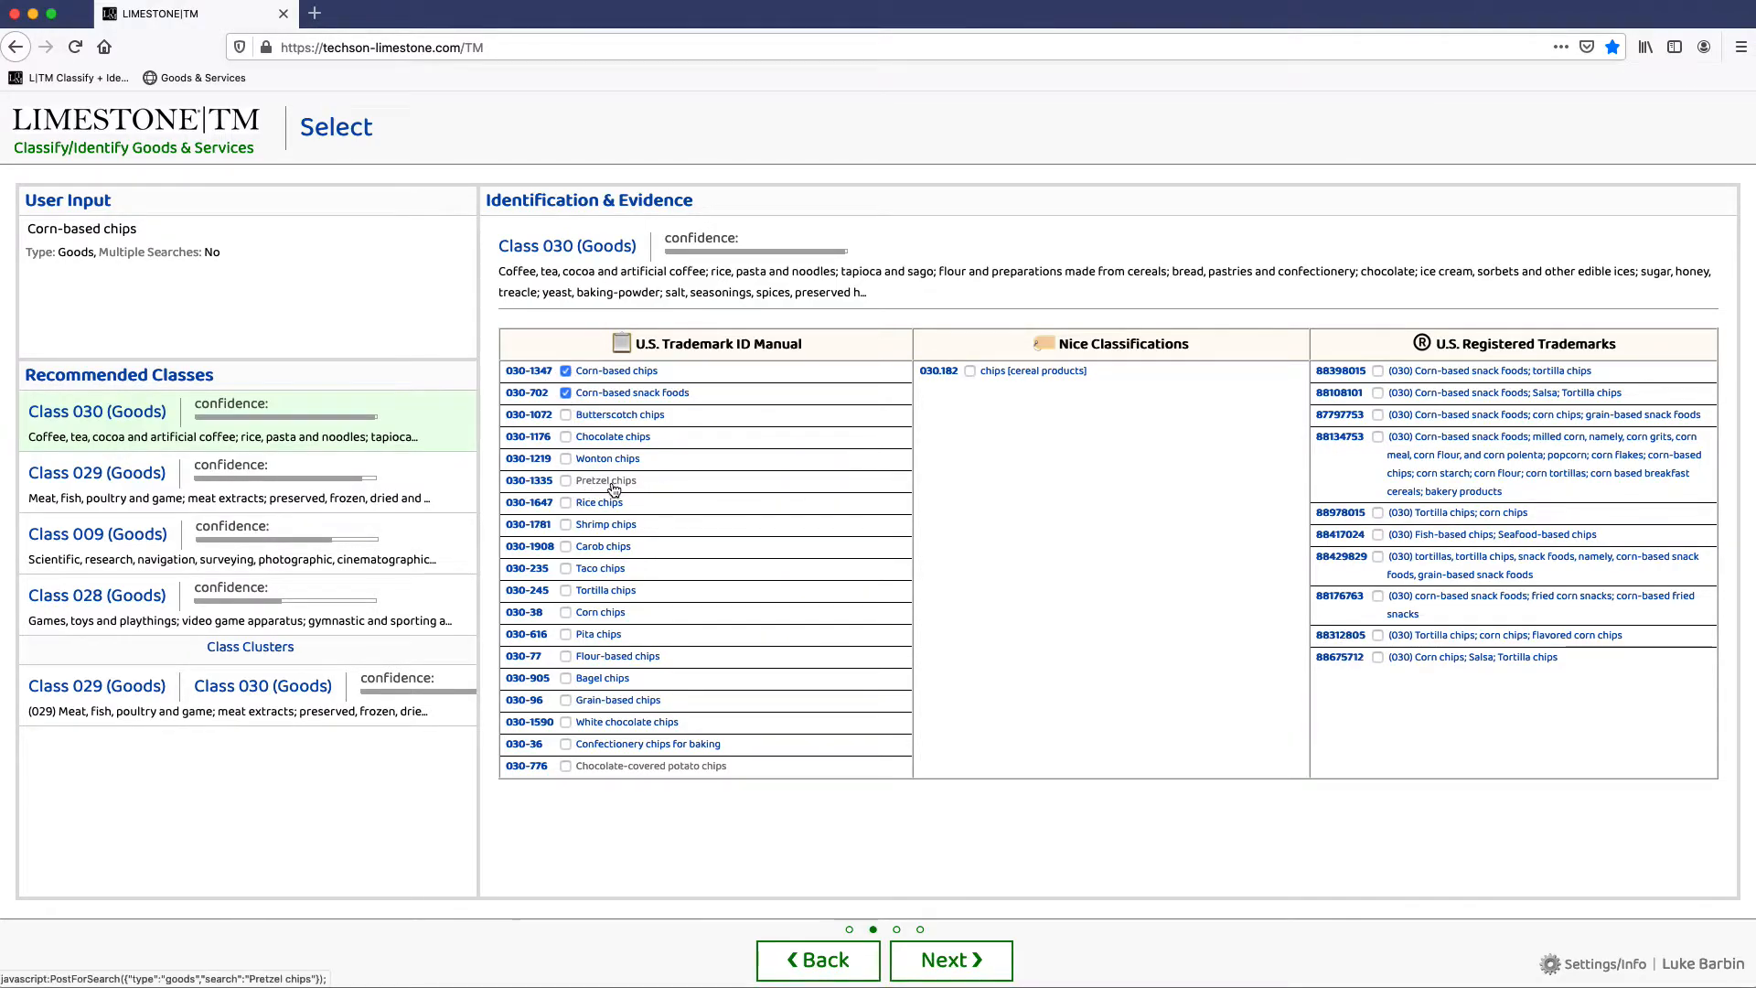
left_click(566, 481)
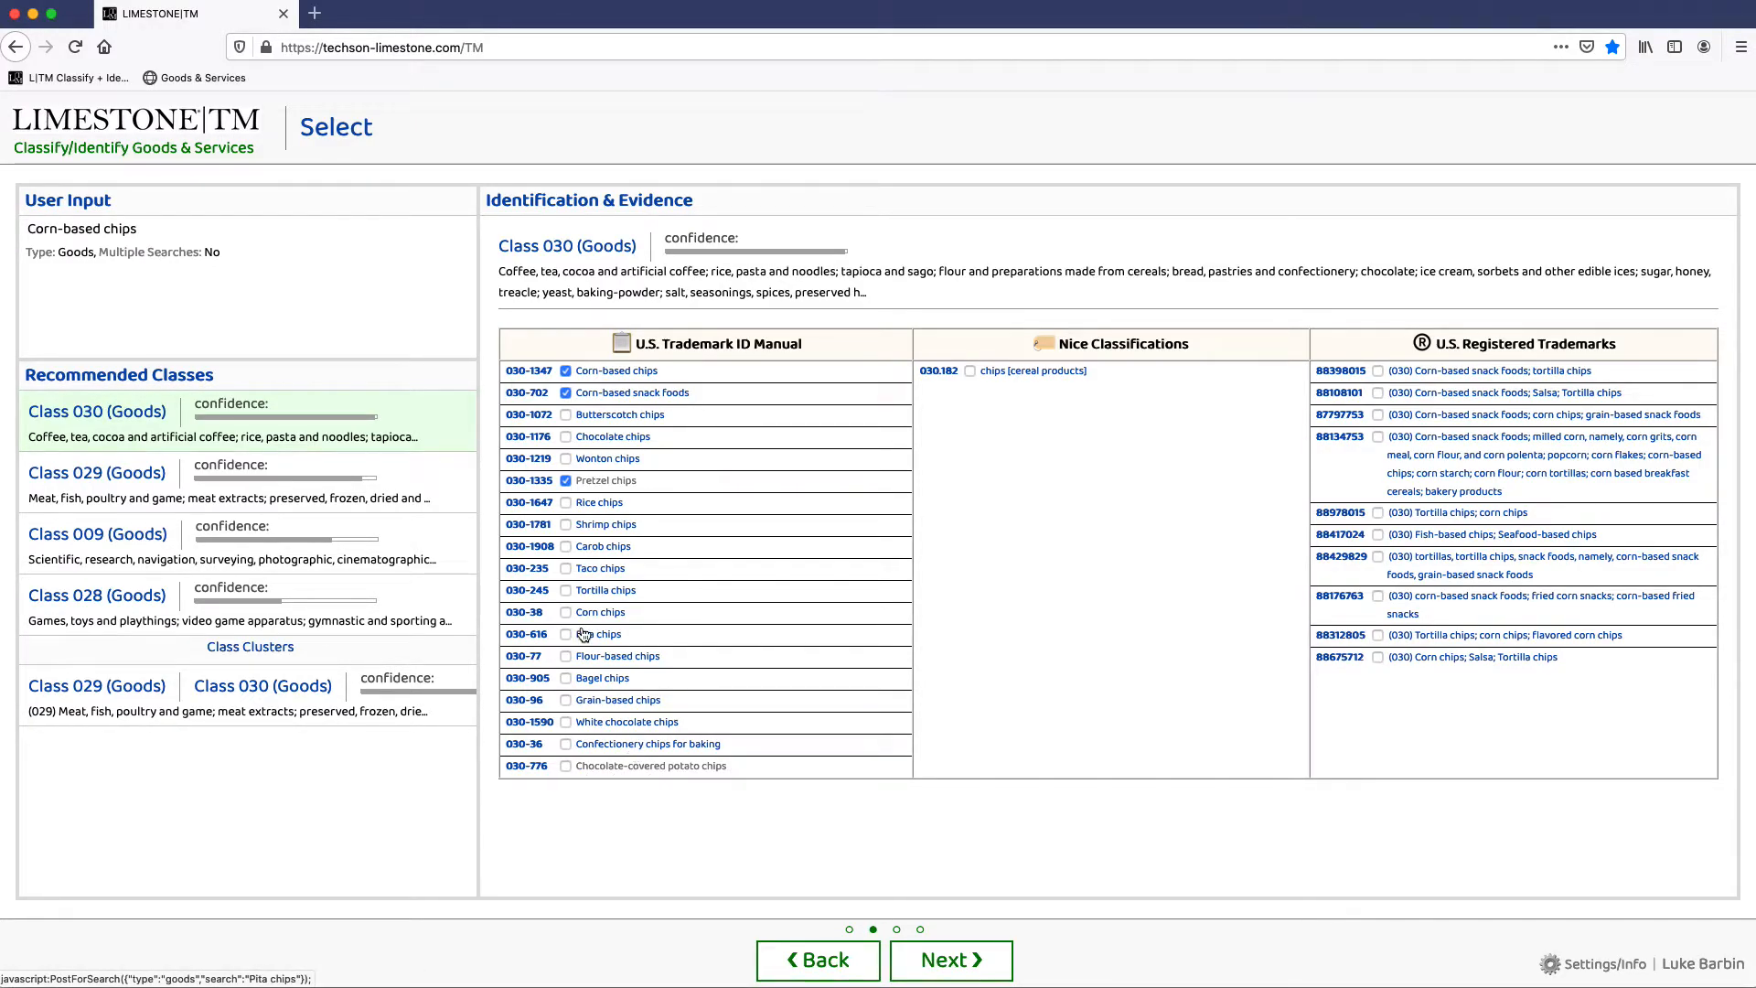
left_click(565, 591)
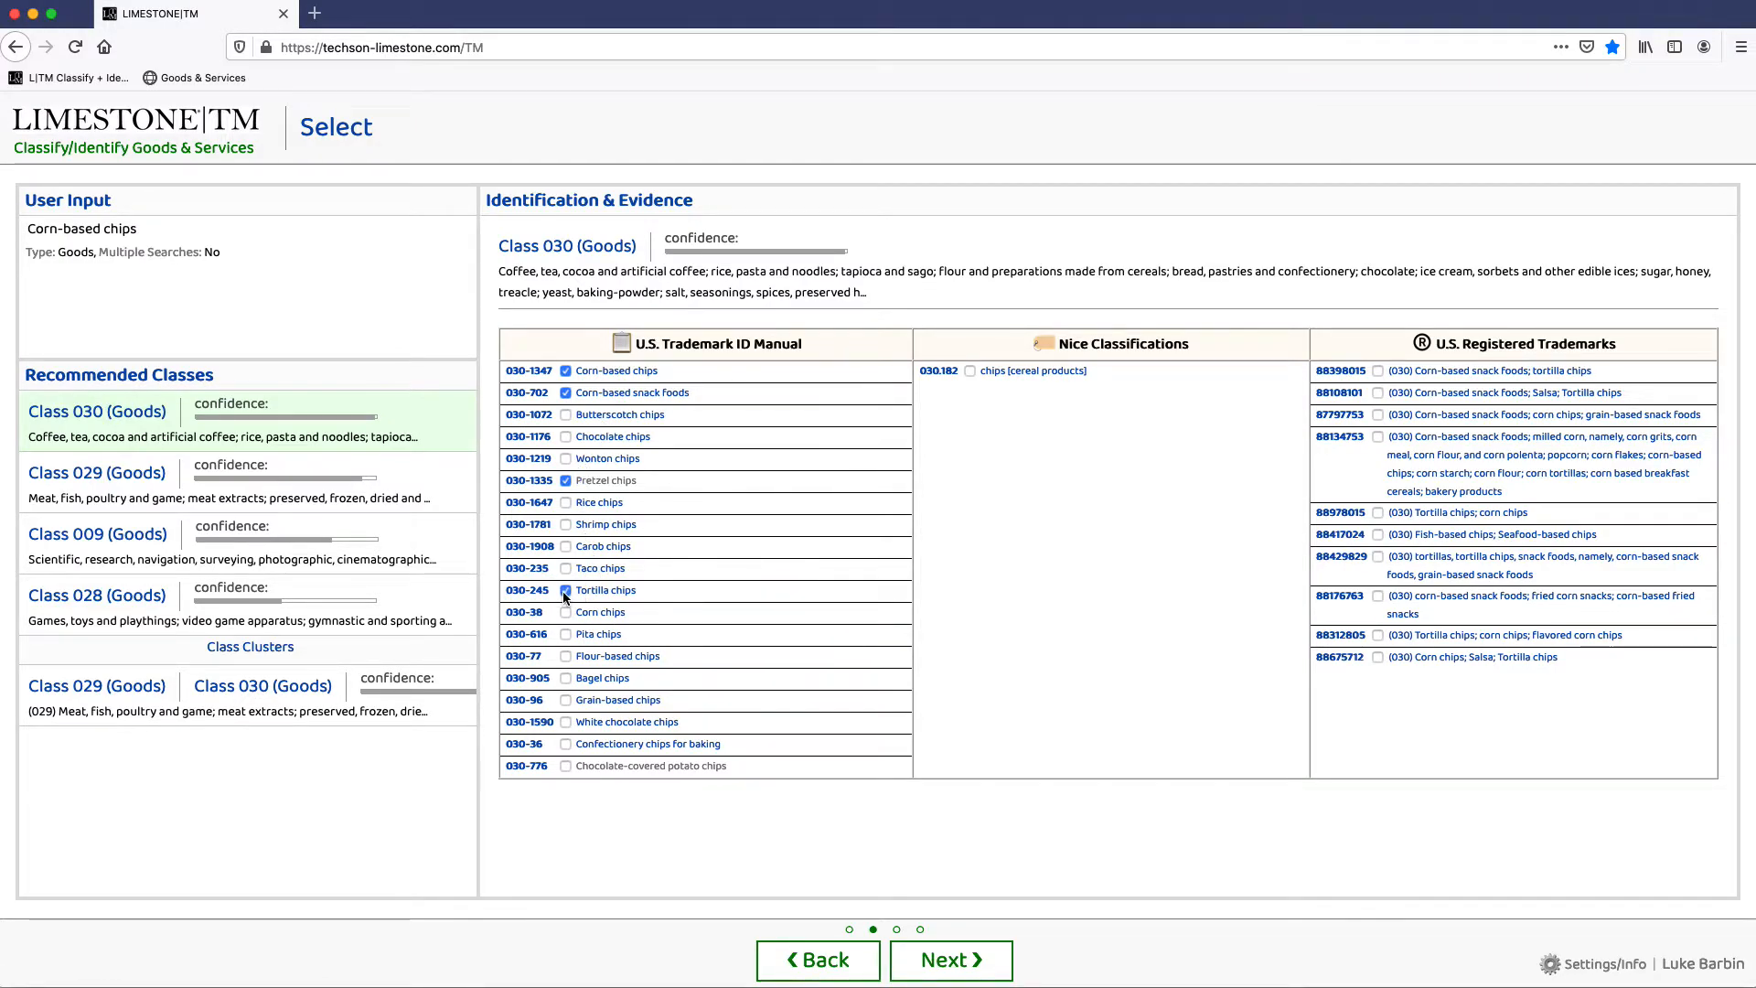
left_click(566, 612)
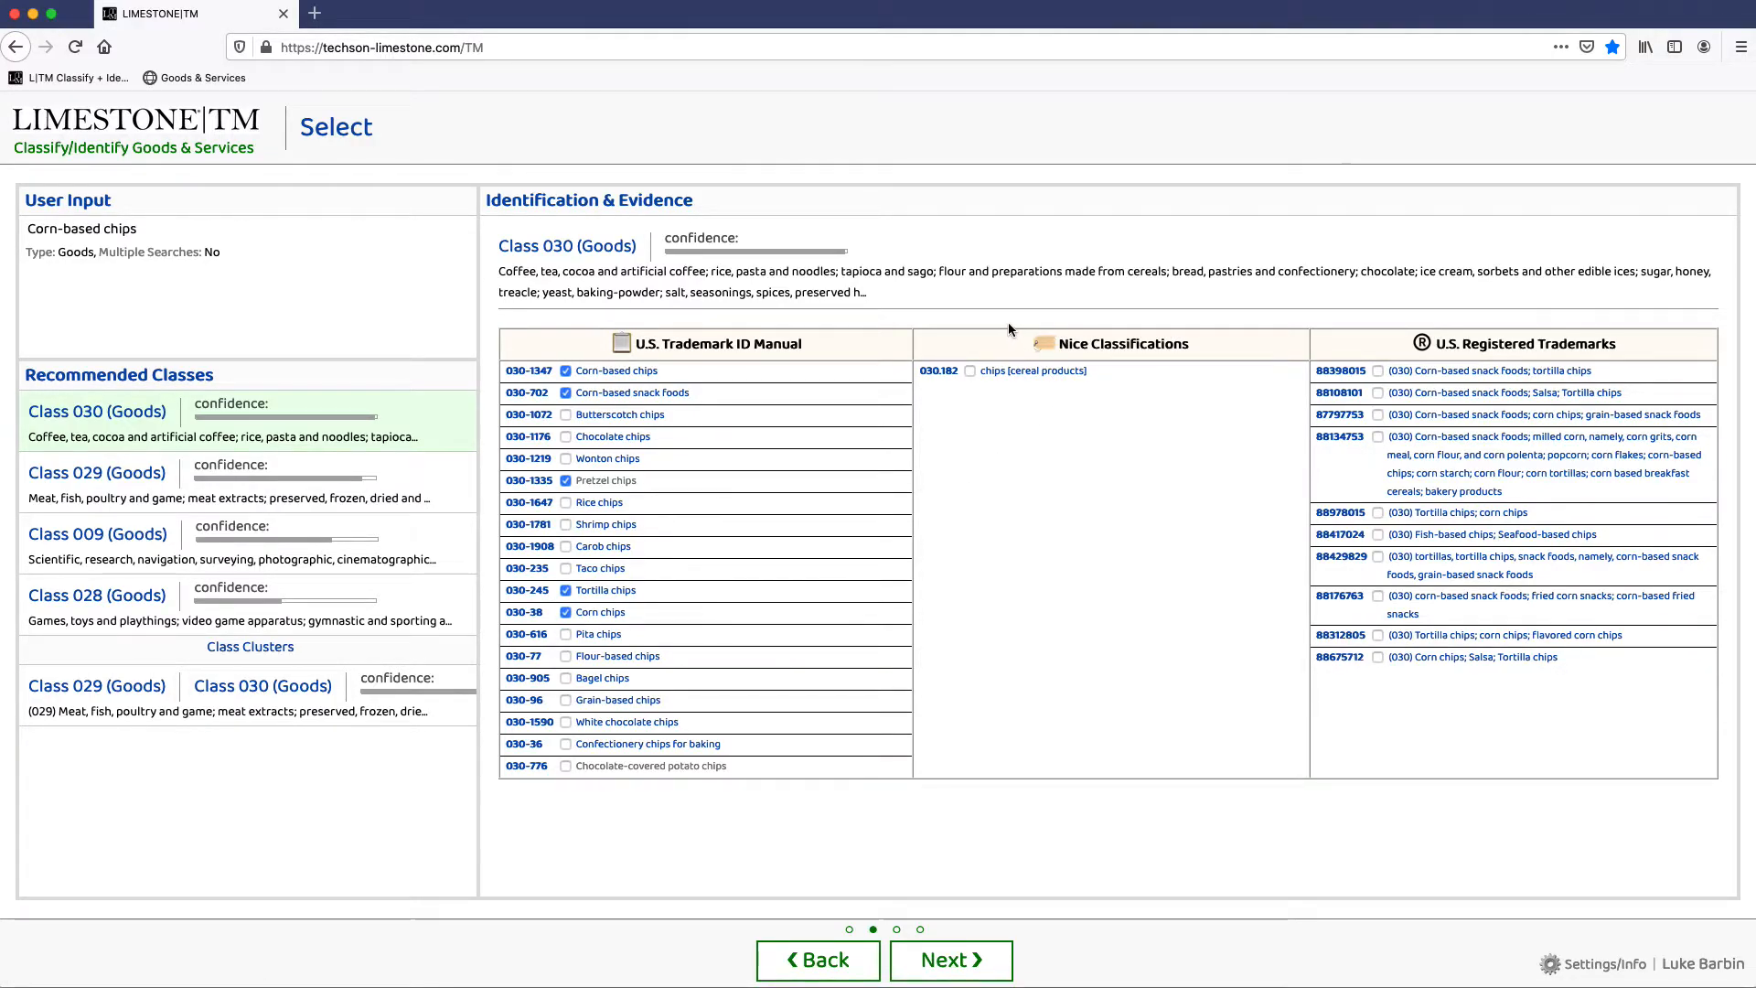
left_click(969, 371)
left_click(1377, 372)
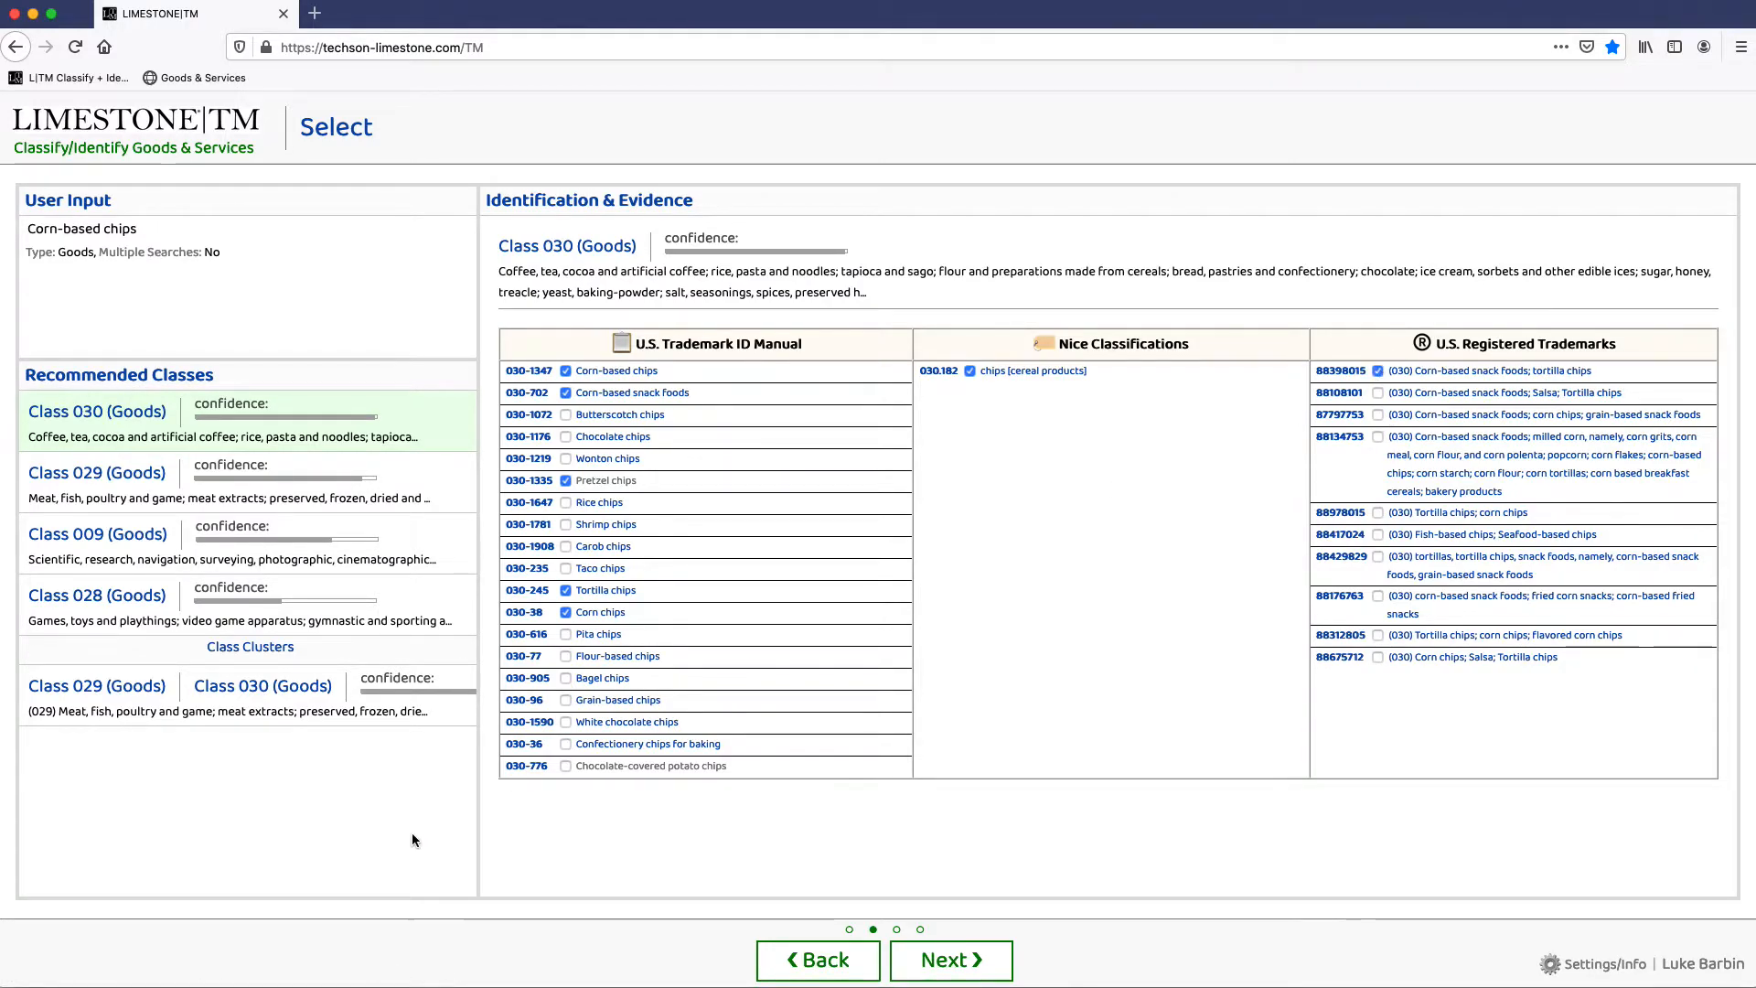
Examine the suggested identifications for corn-based chips in Classes 029, 009 and 028.
left_click(427, 487)
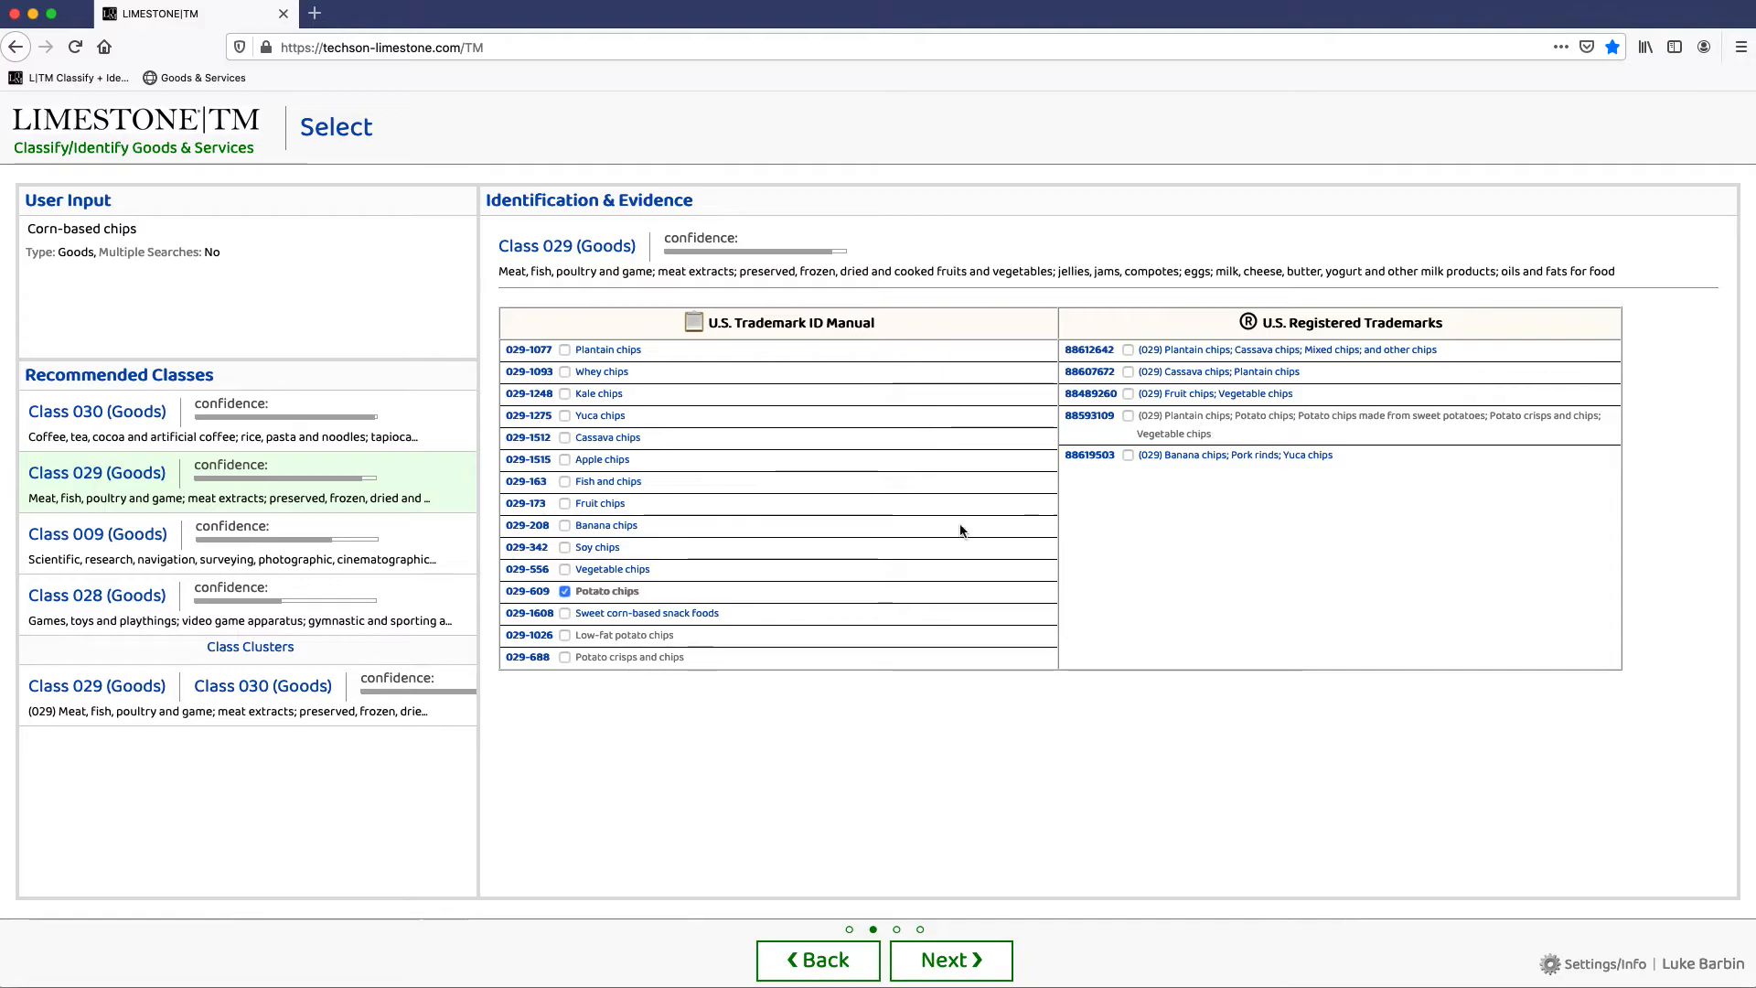
left_click(423, 552)
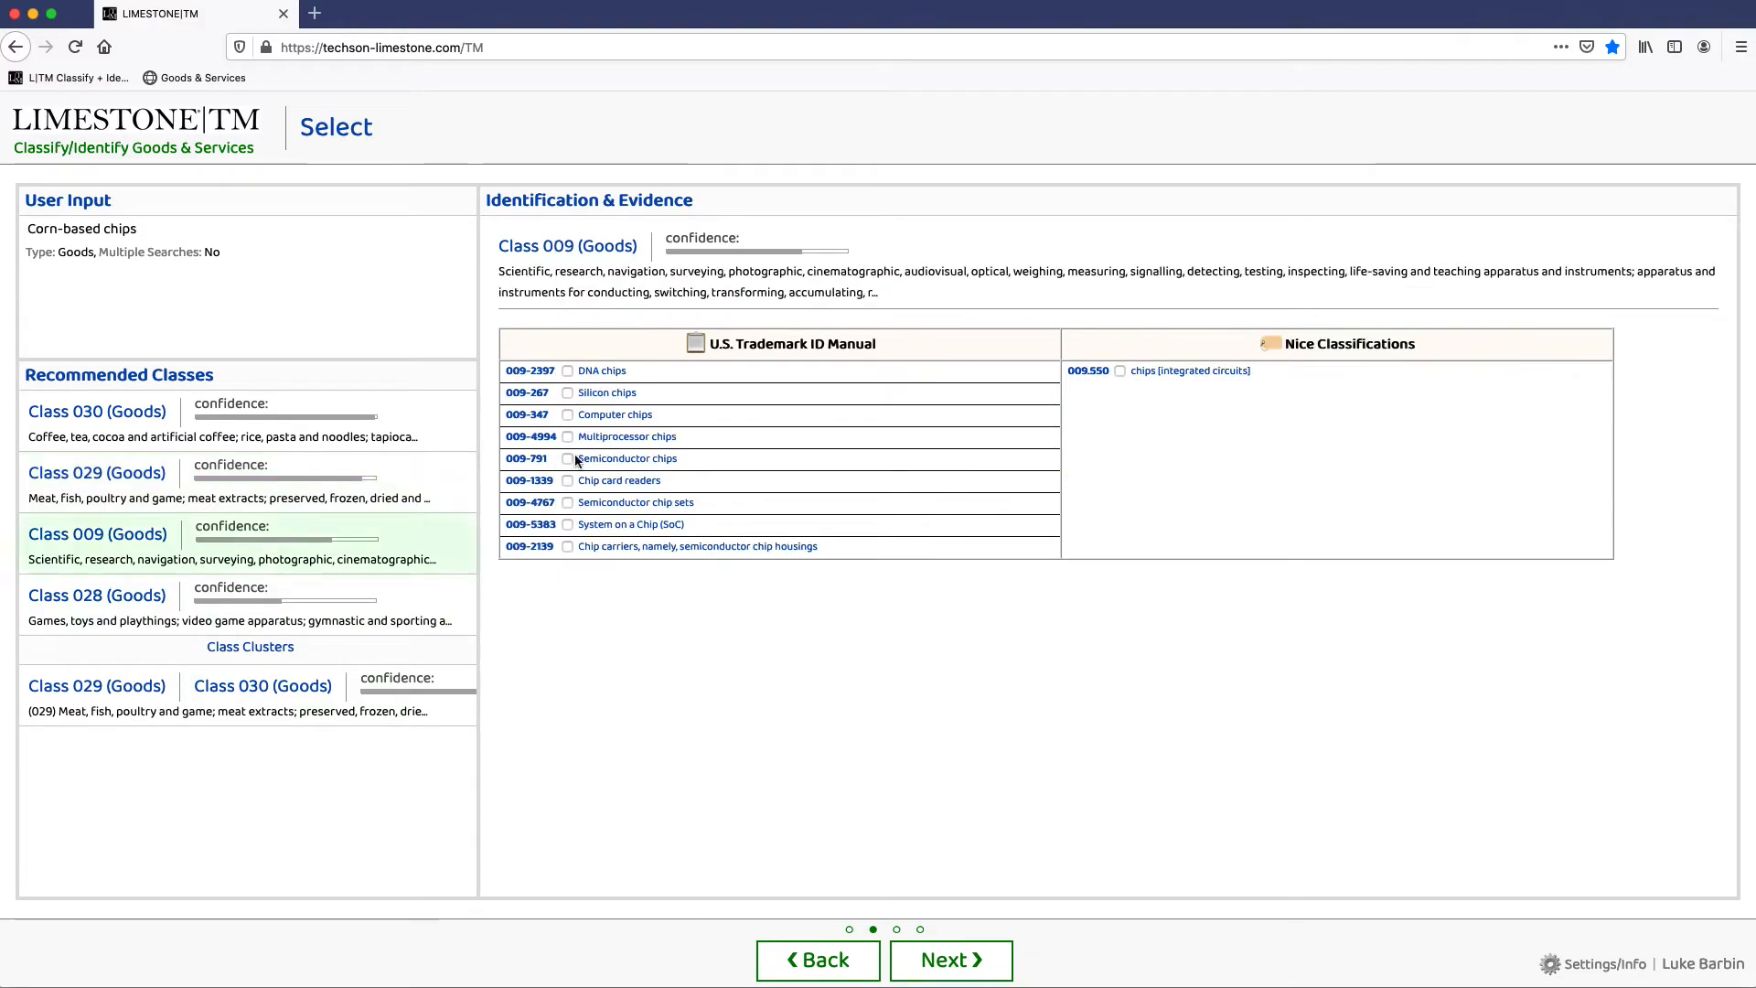
left_click(434, 591)
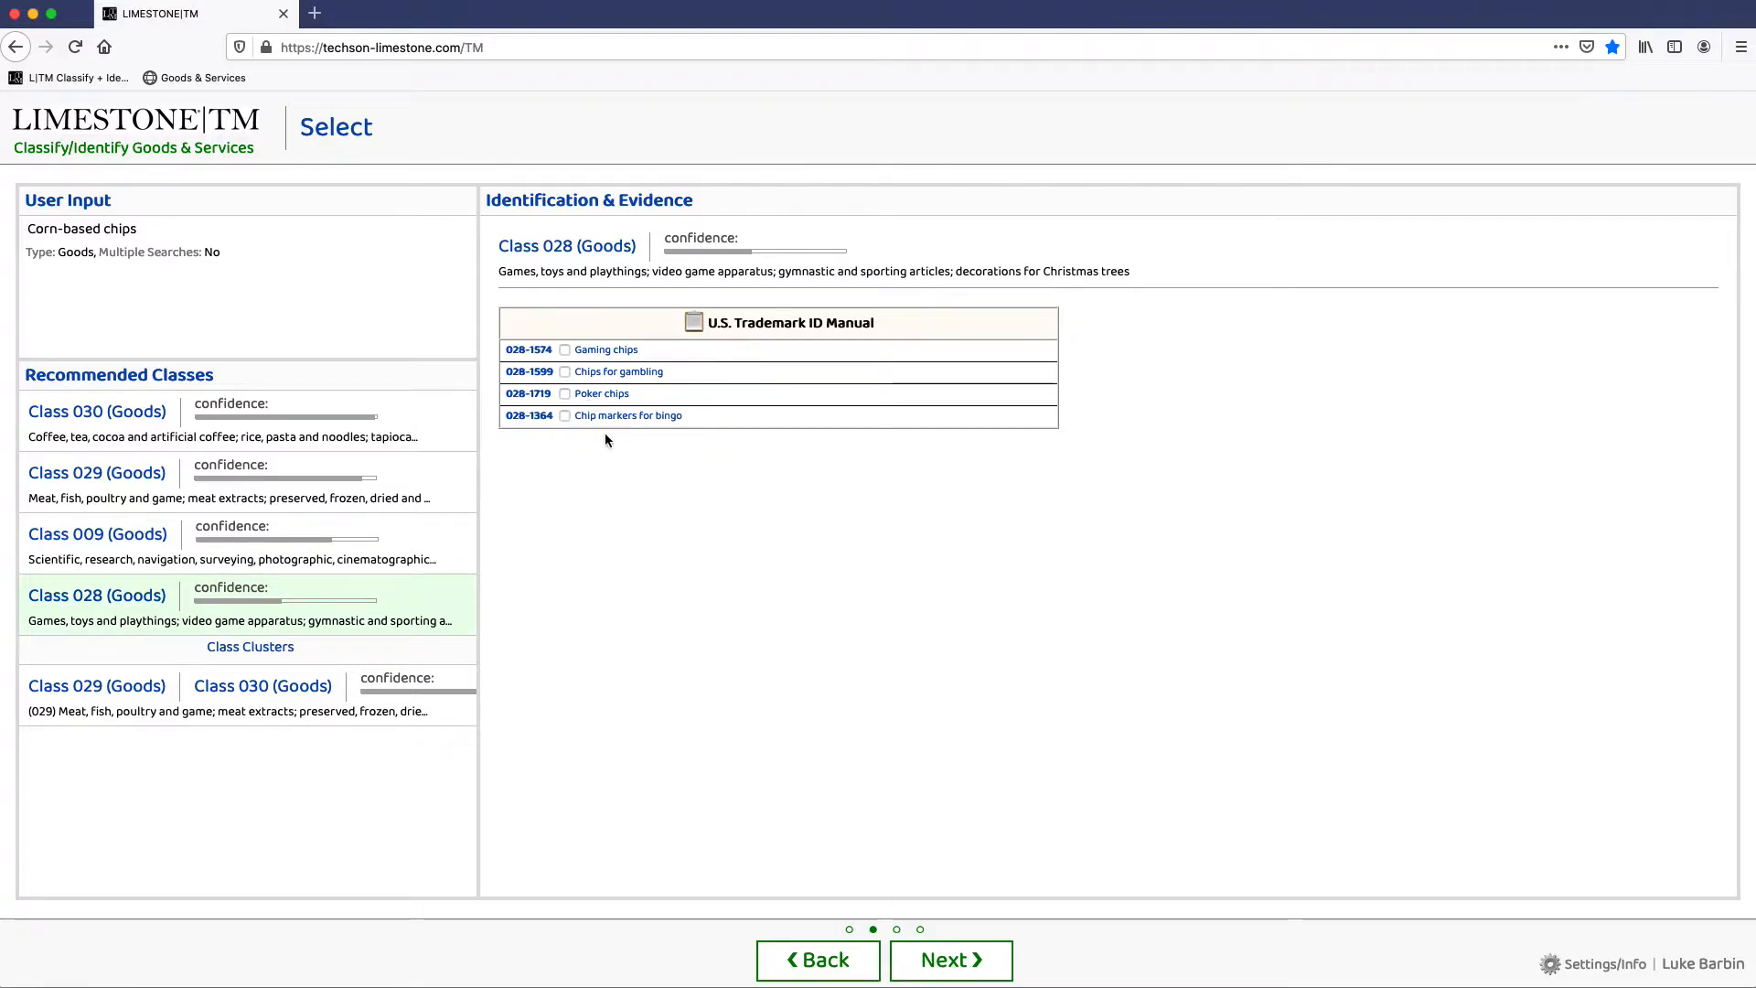
Check the Class 029/030 cluster for corn-based chips and proceed to reviewing the selected classes.
left_click(355, 716)
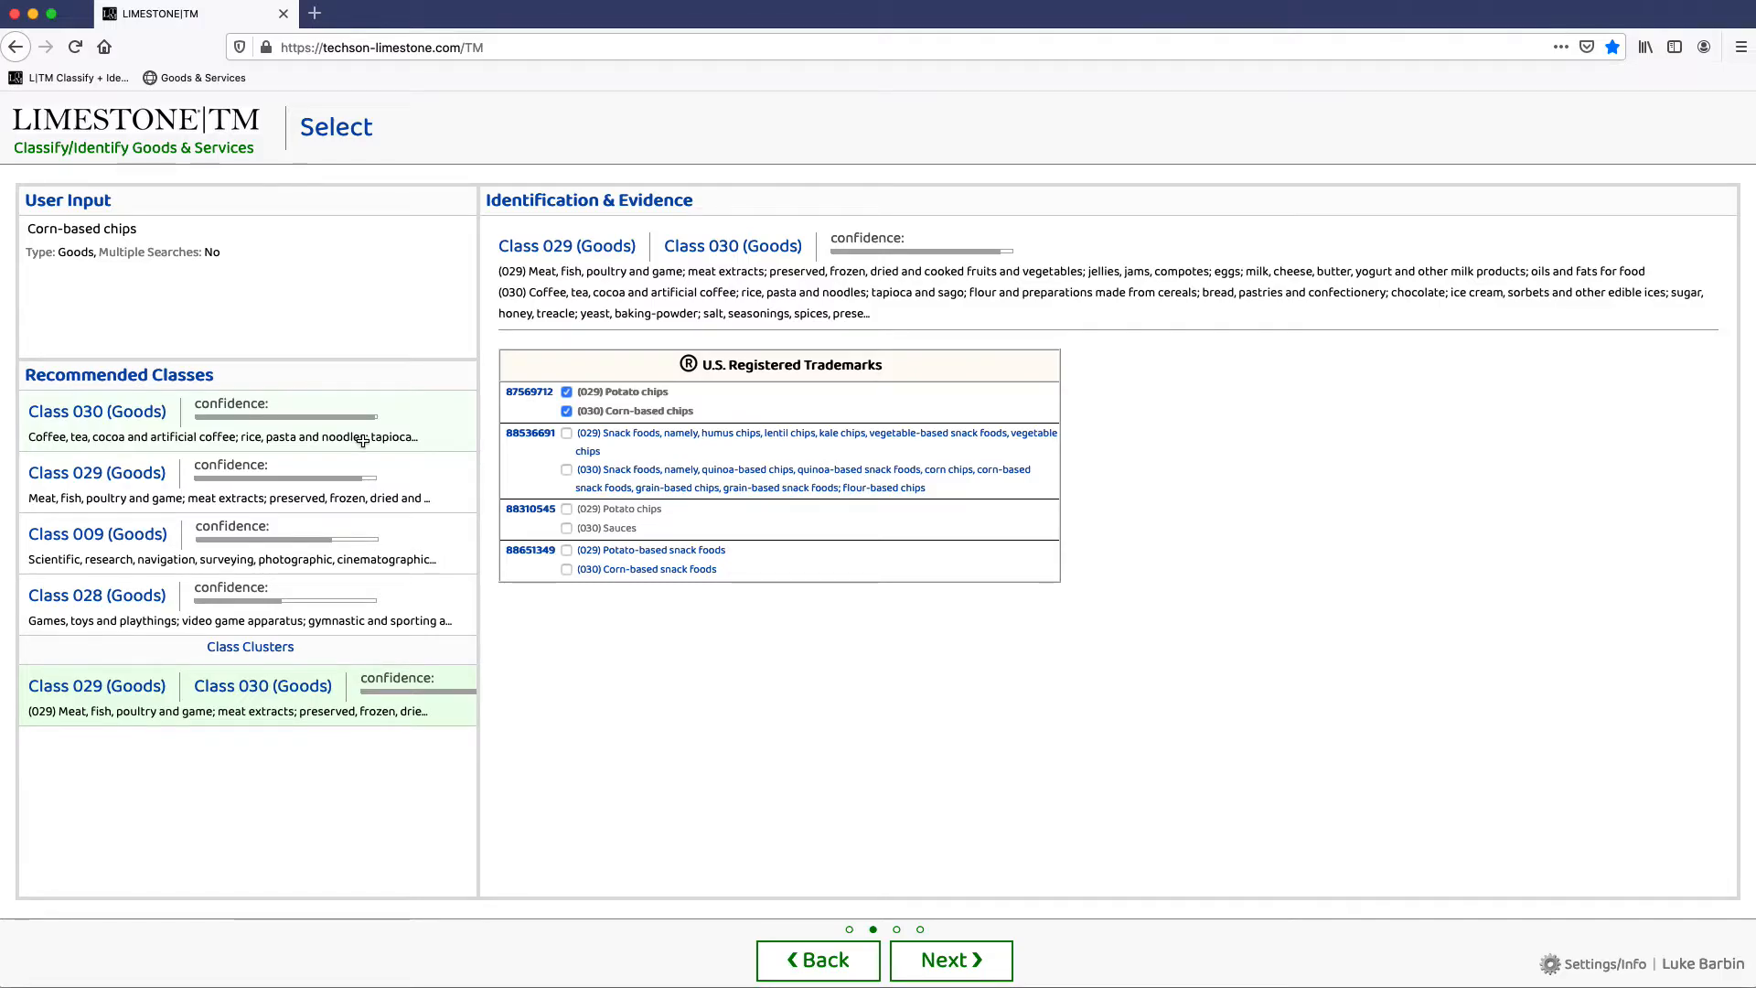
left_click(938, 951)
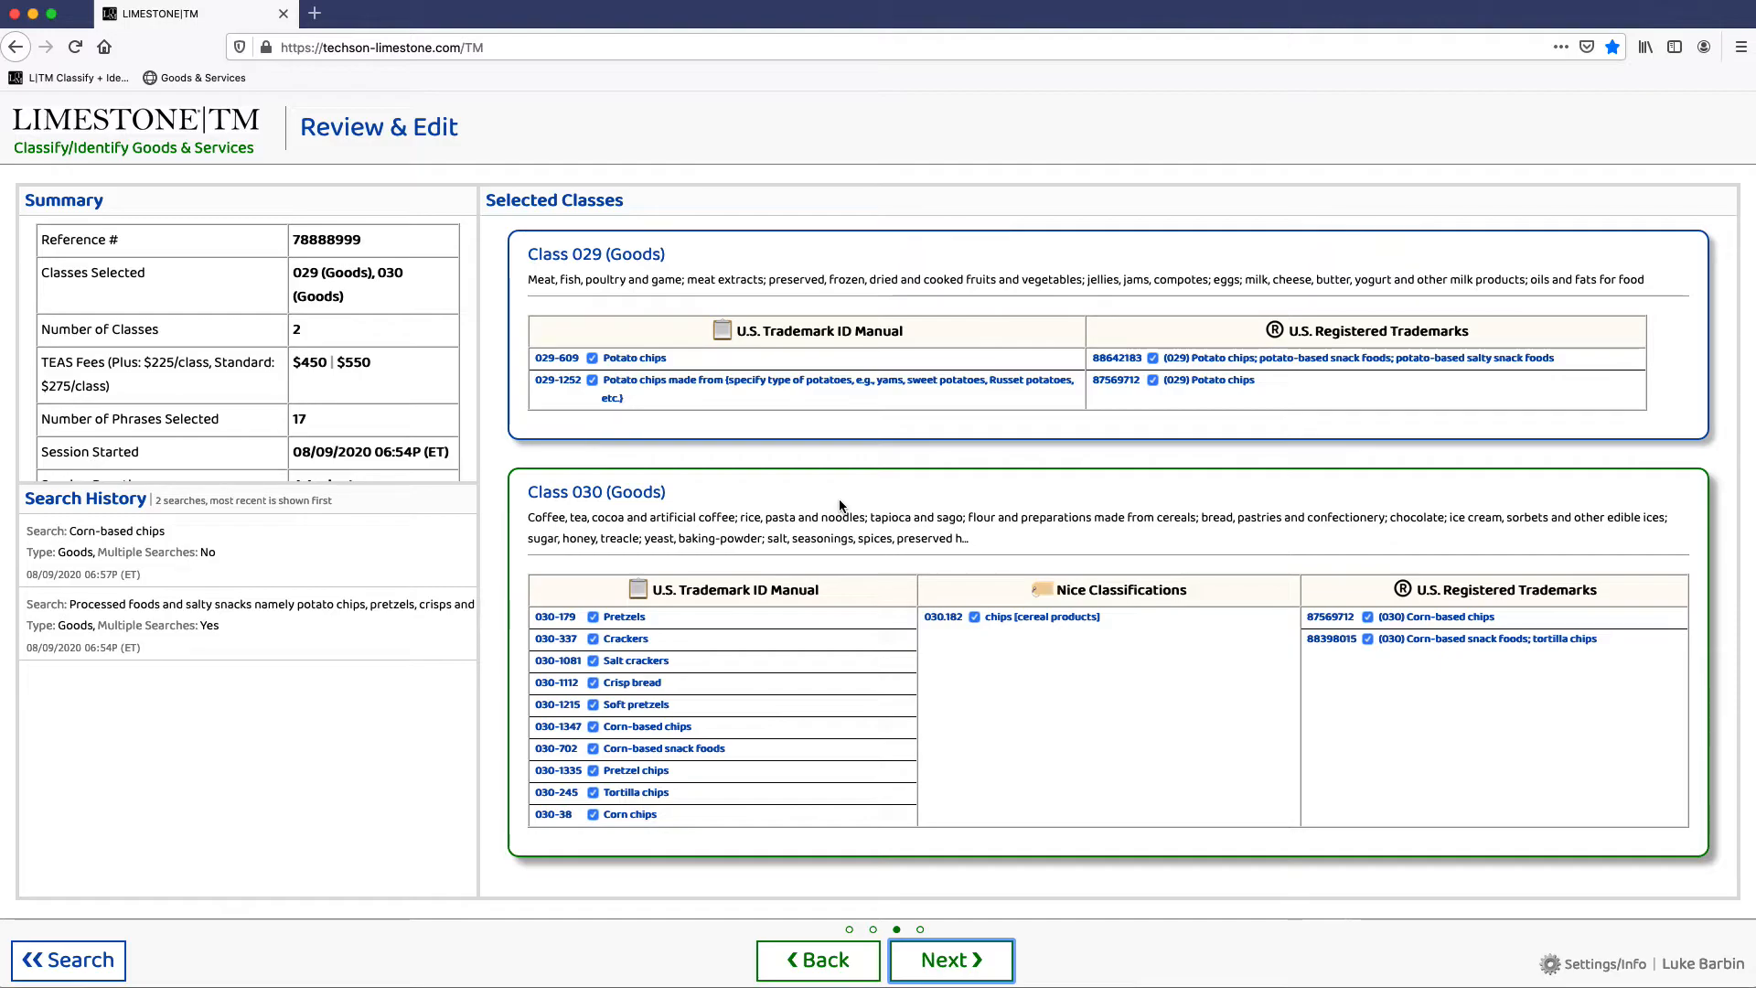
Remove all registered trademark entries, Nice entry chips [cereal products] and Pretzel chips from the selected classes, and refresh the selection.
left_click(1153, 358)
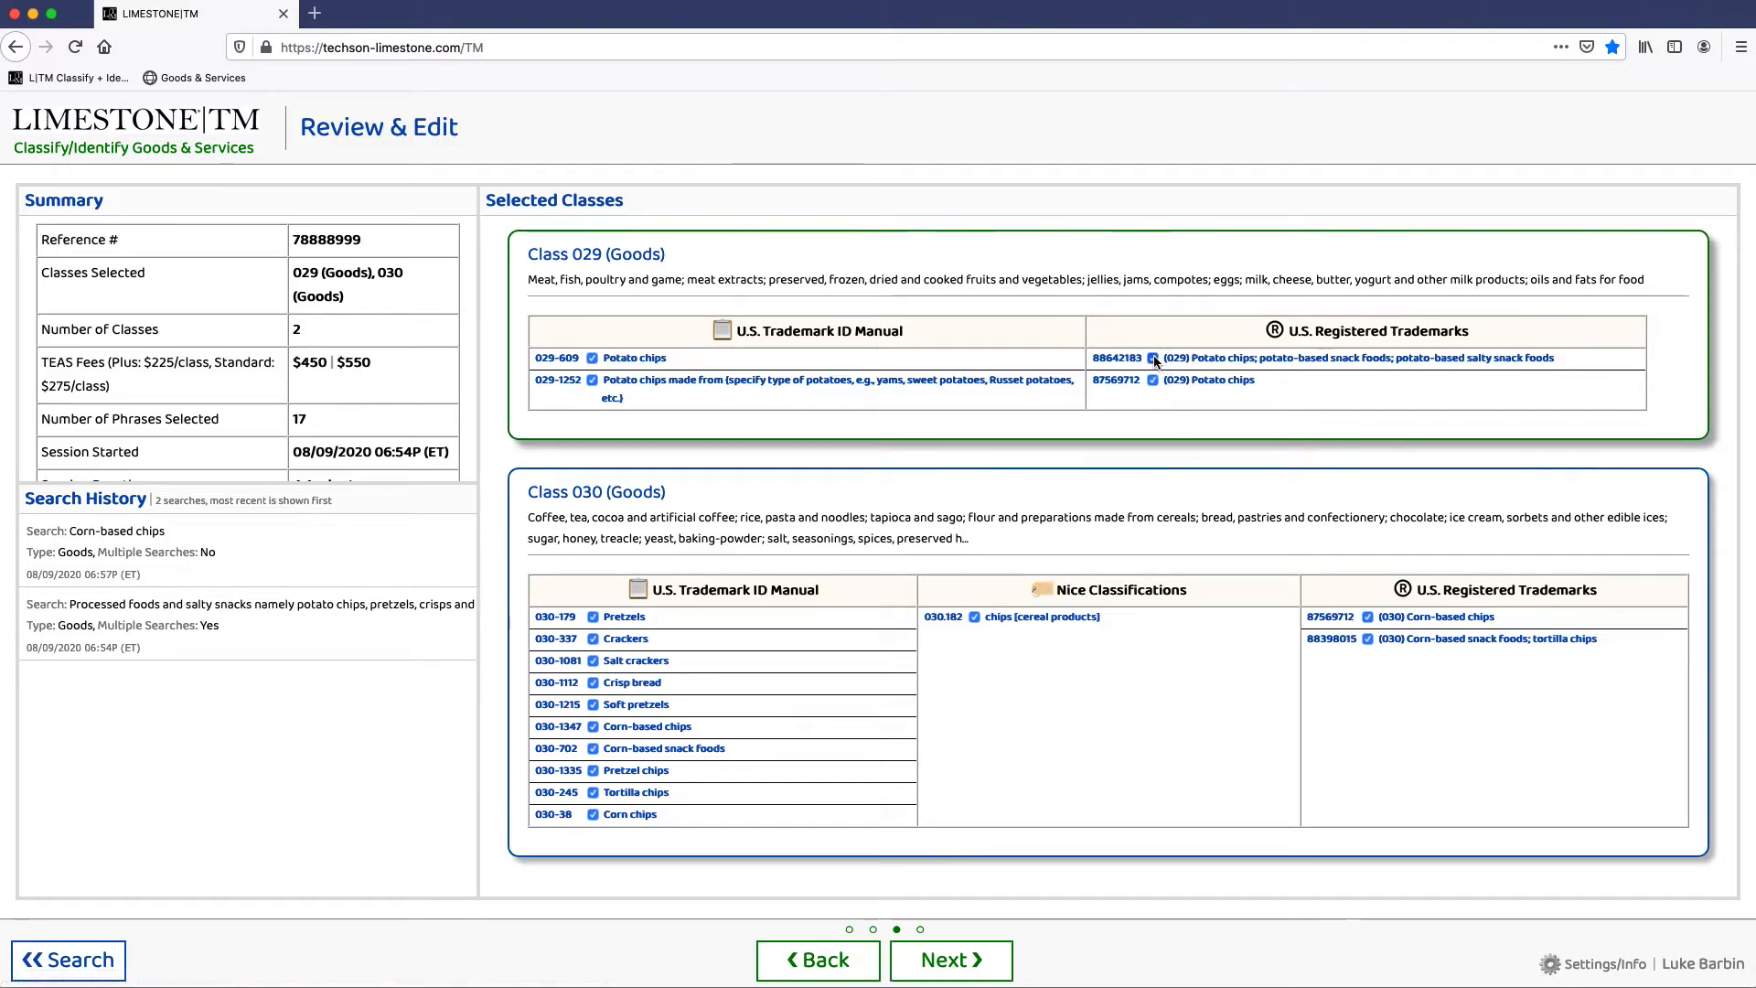
left_click(1153, 381)
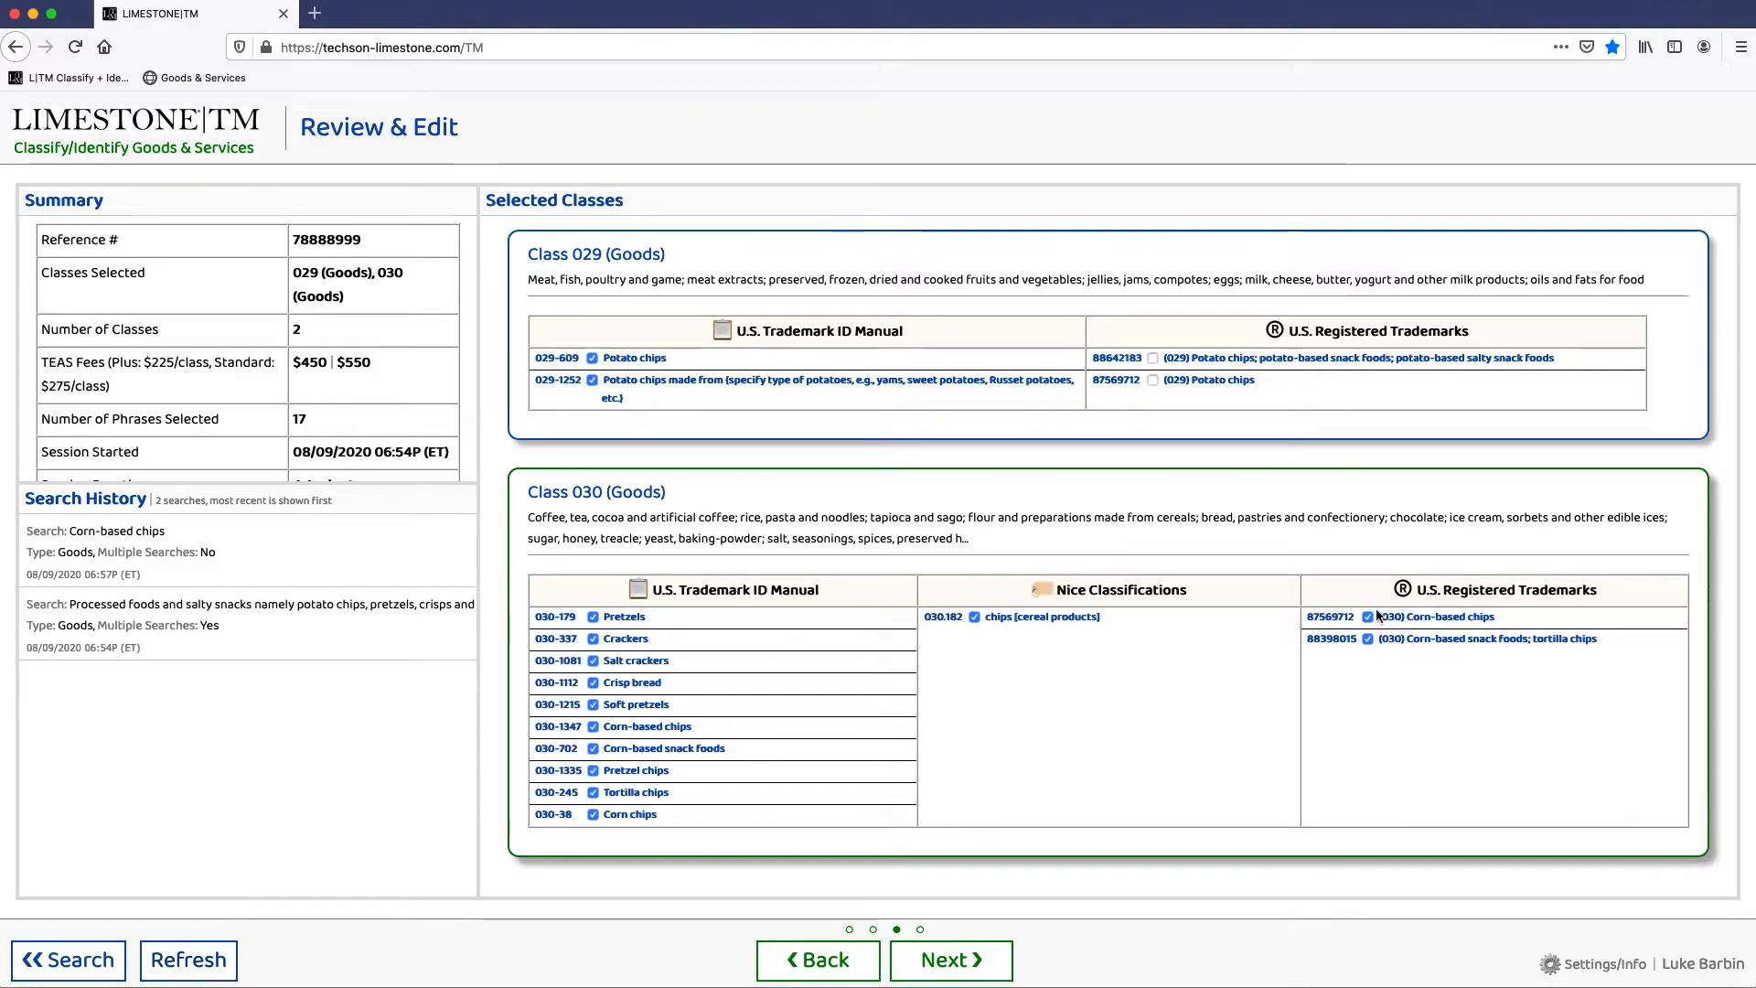
left_click(1367, 638)
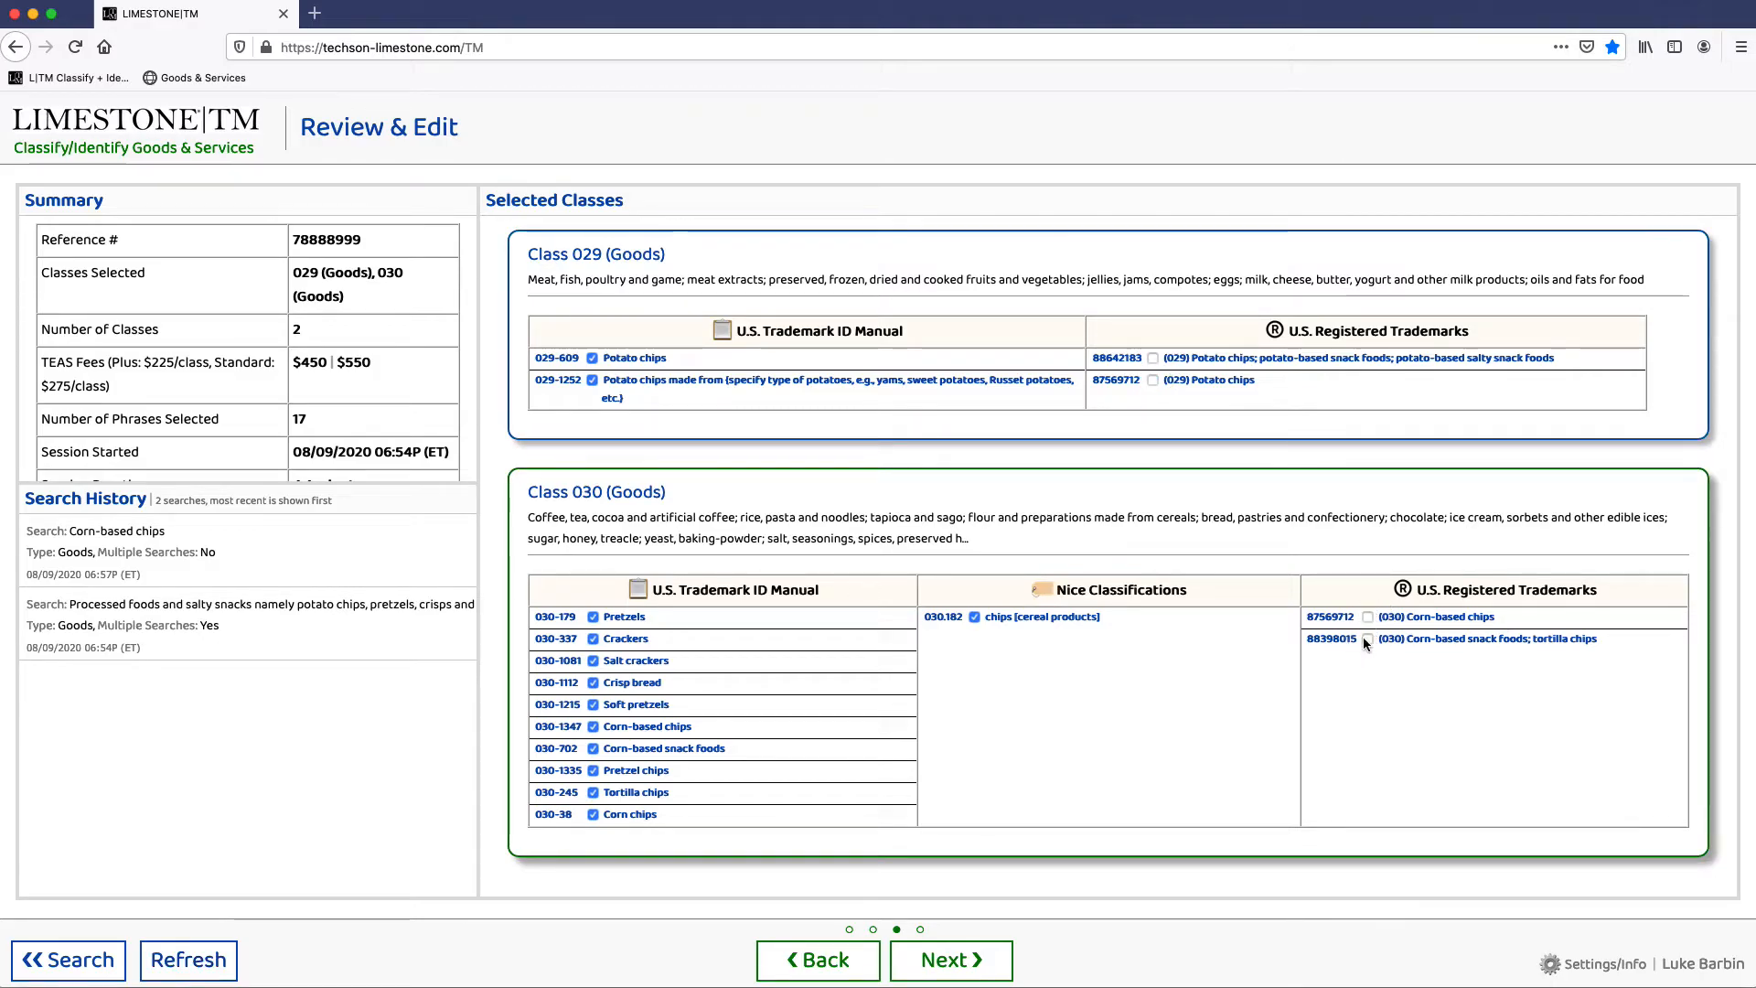
left_click(971, 618)
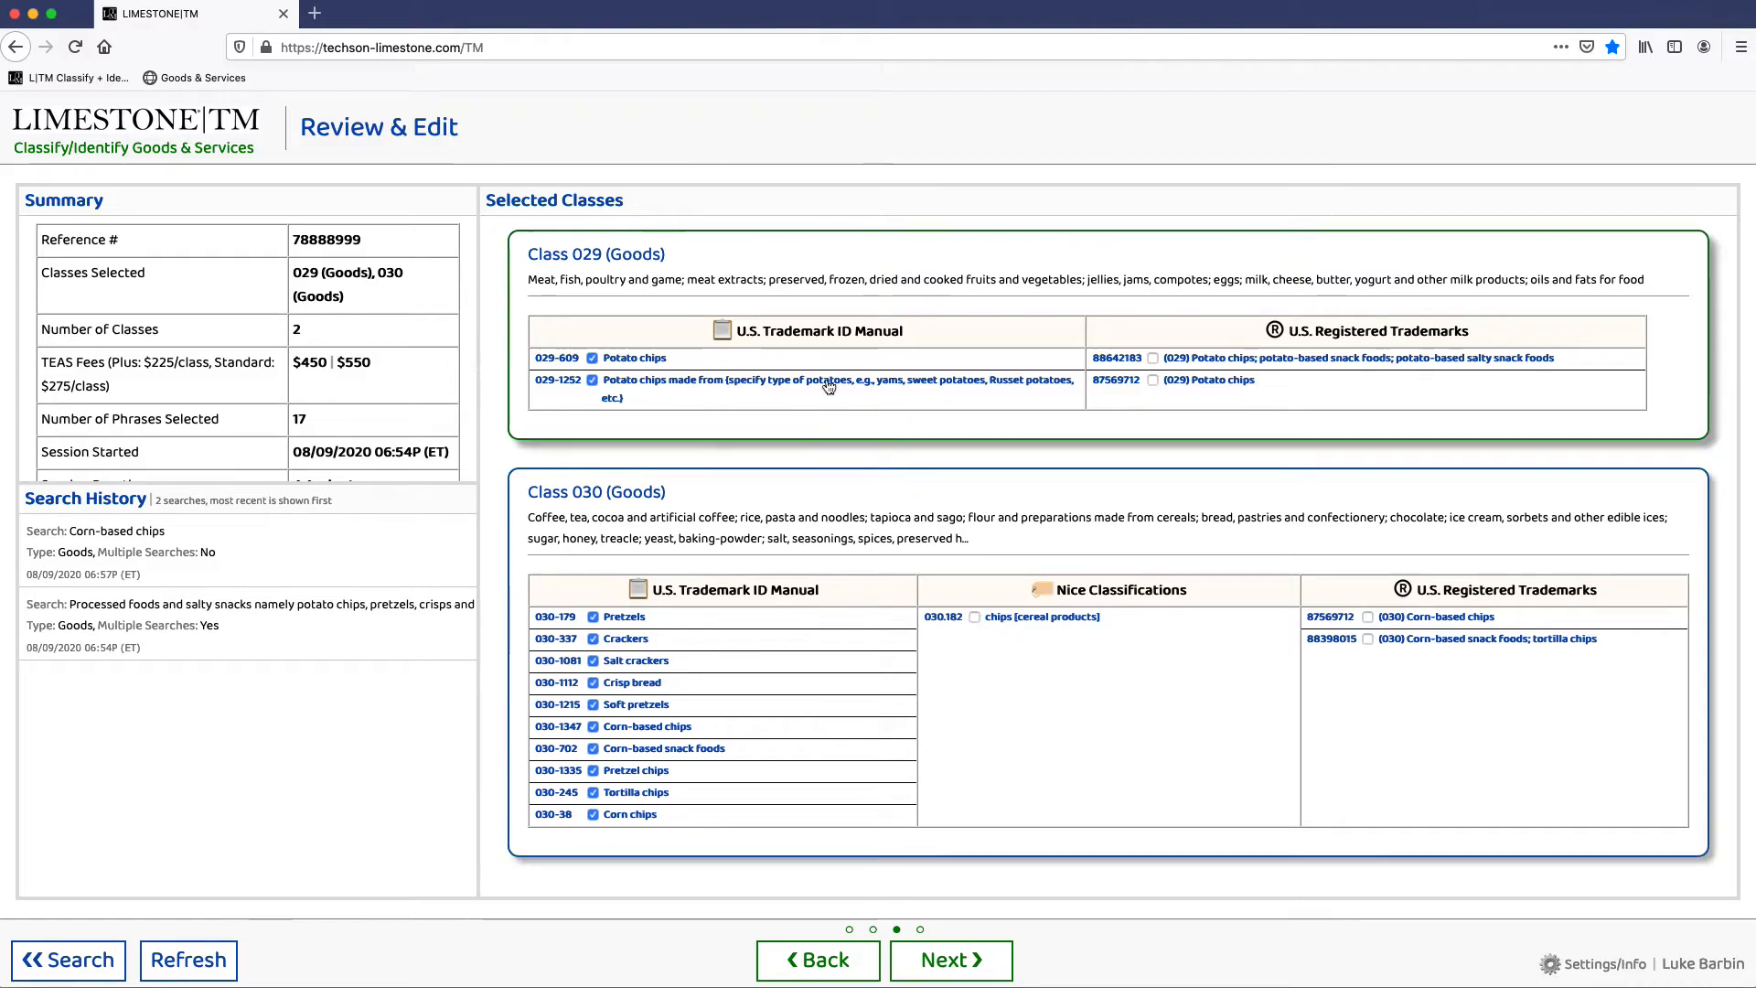
left_click(593, 771)
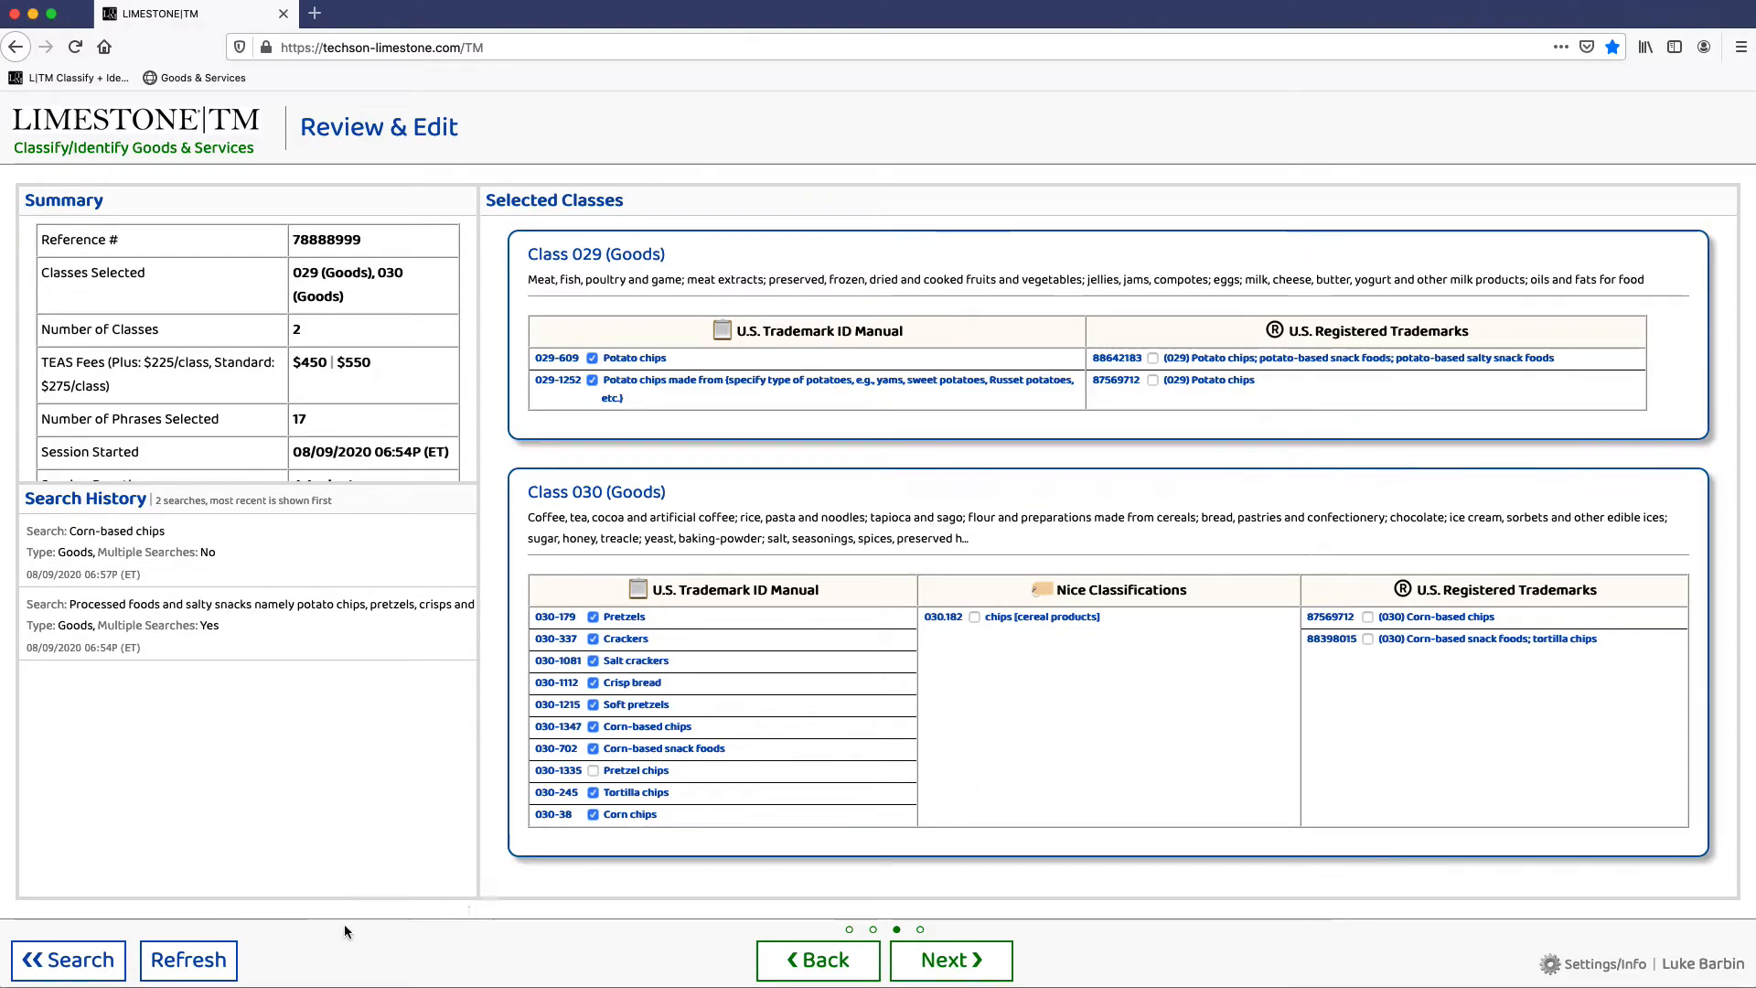
left_click(192, 960)
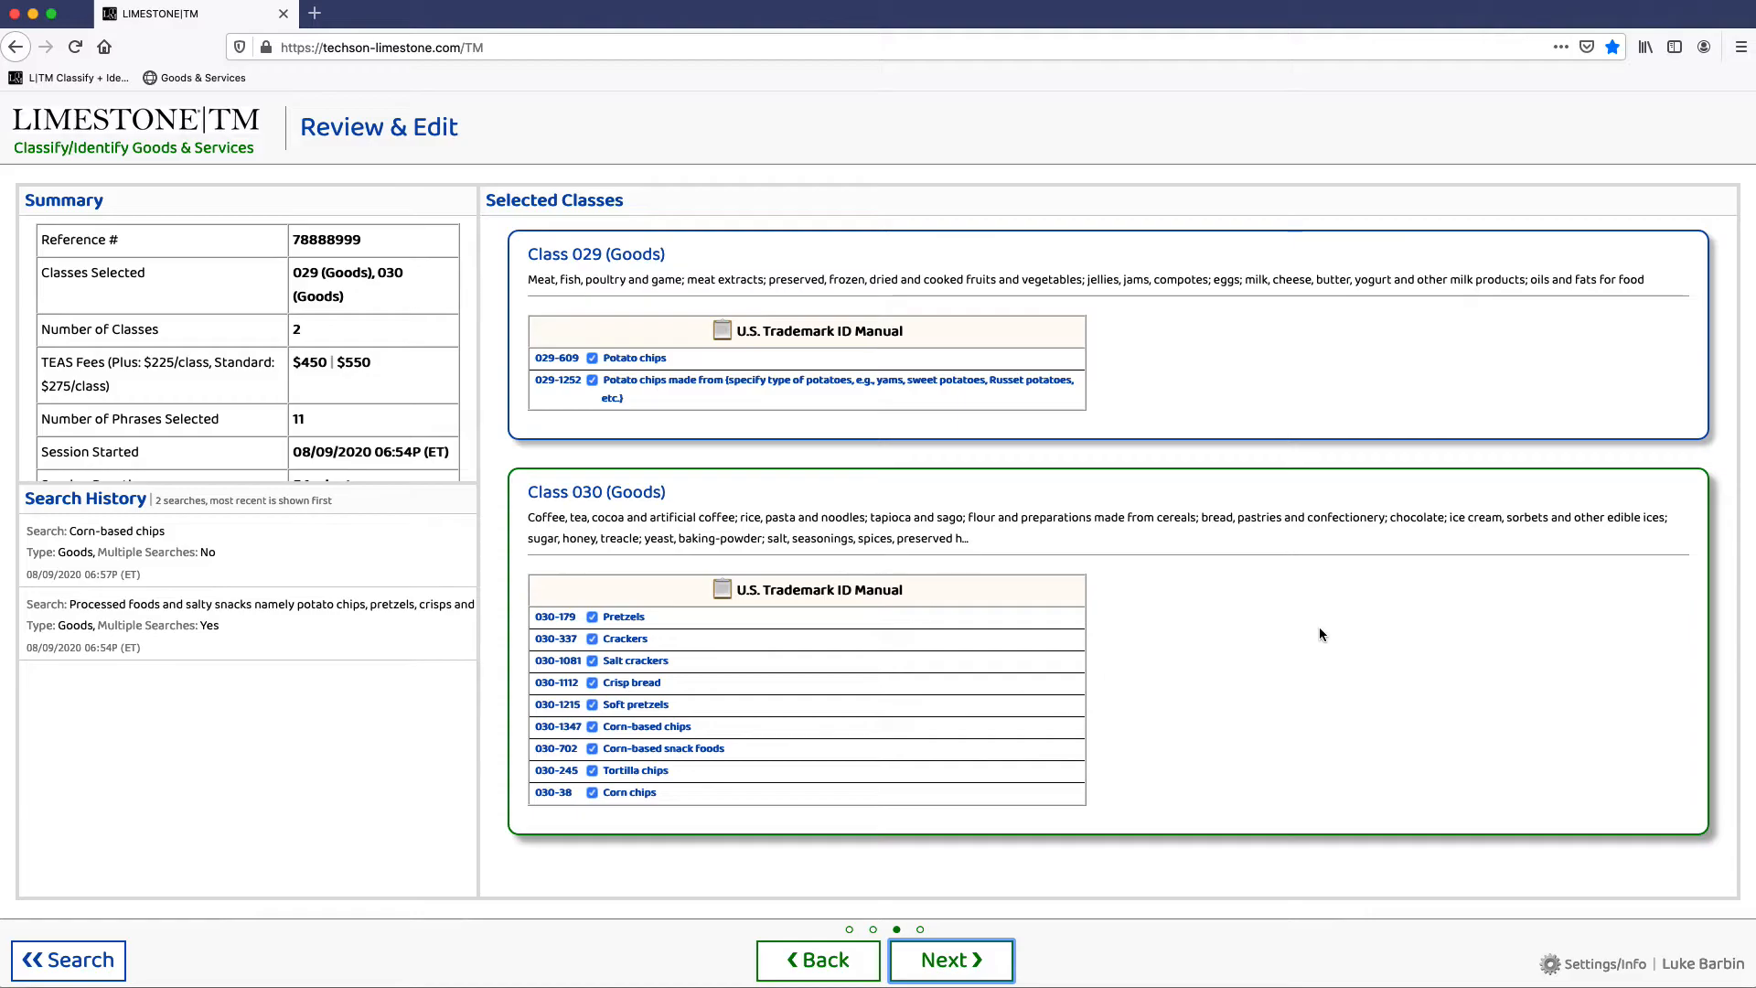
Review the session summary and the search history snapshots for the processed foods and Corn-based chips searches.
scroll(298, 355, "down", 1)
scroll(299, 357, "up", 1)
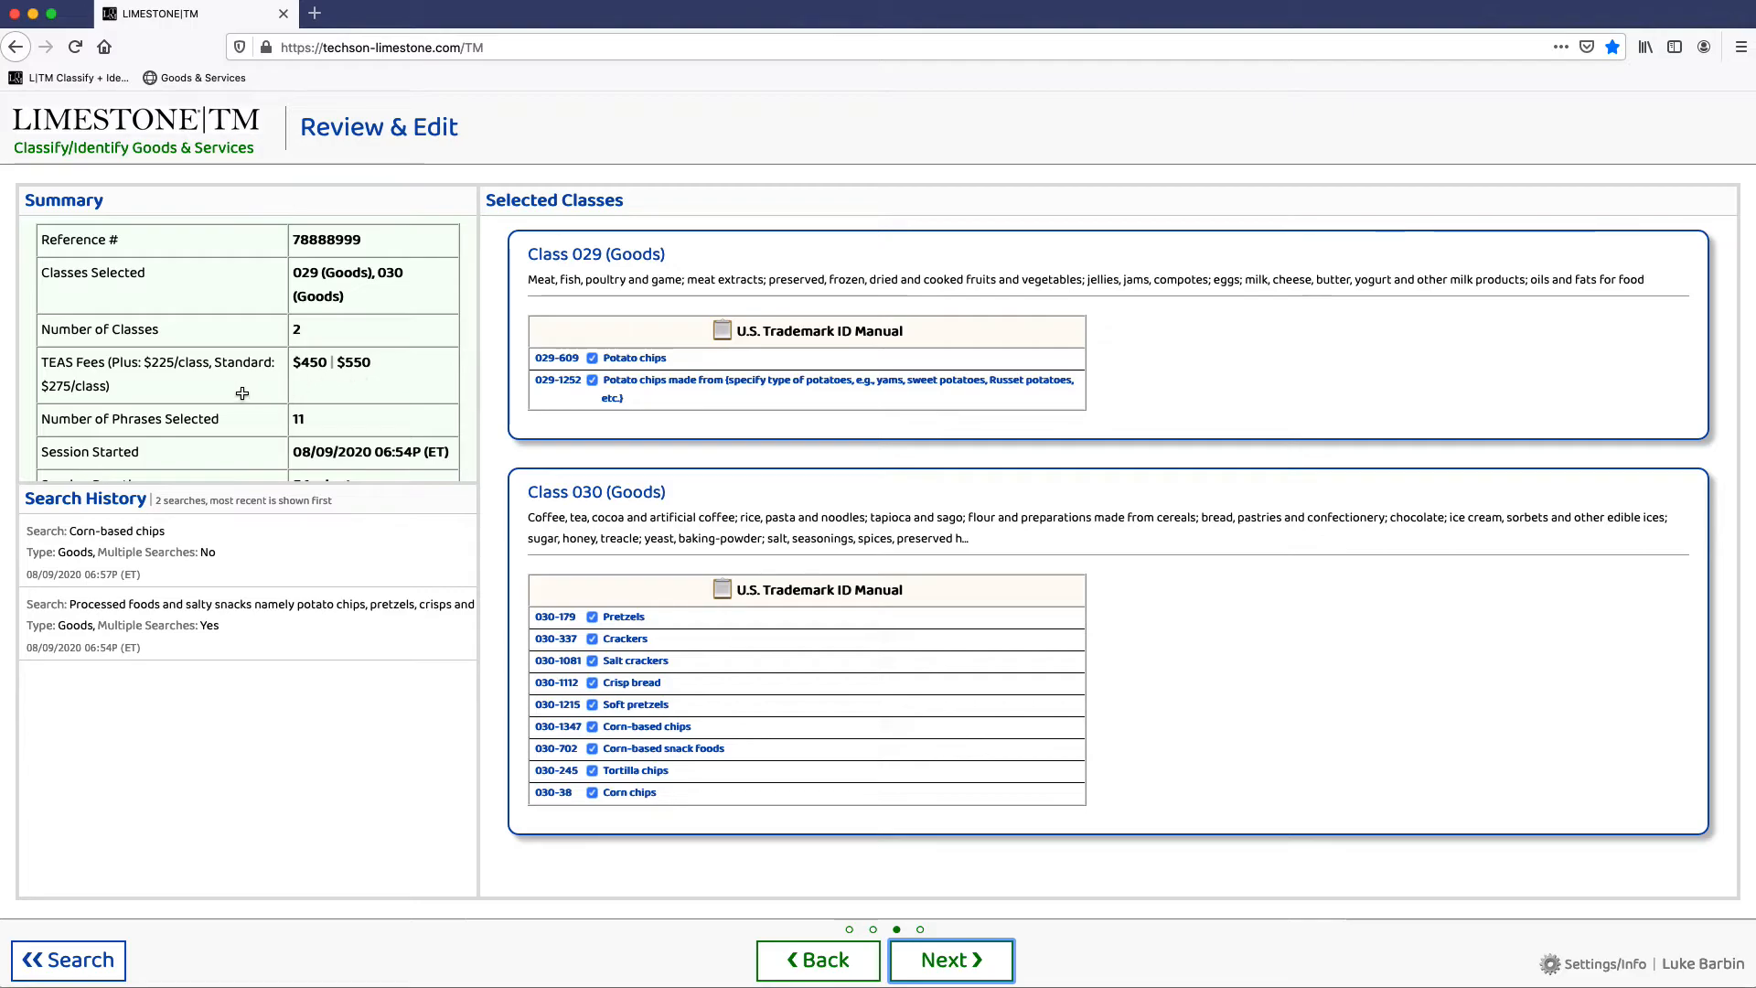
scroll(373, 391, "down", 2)
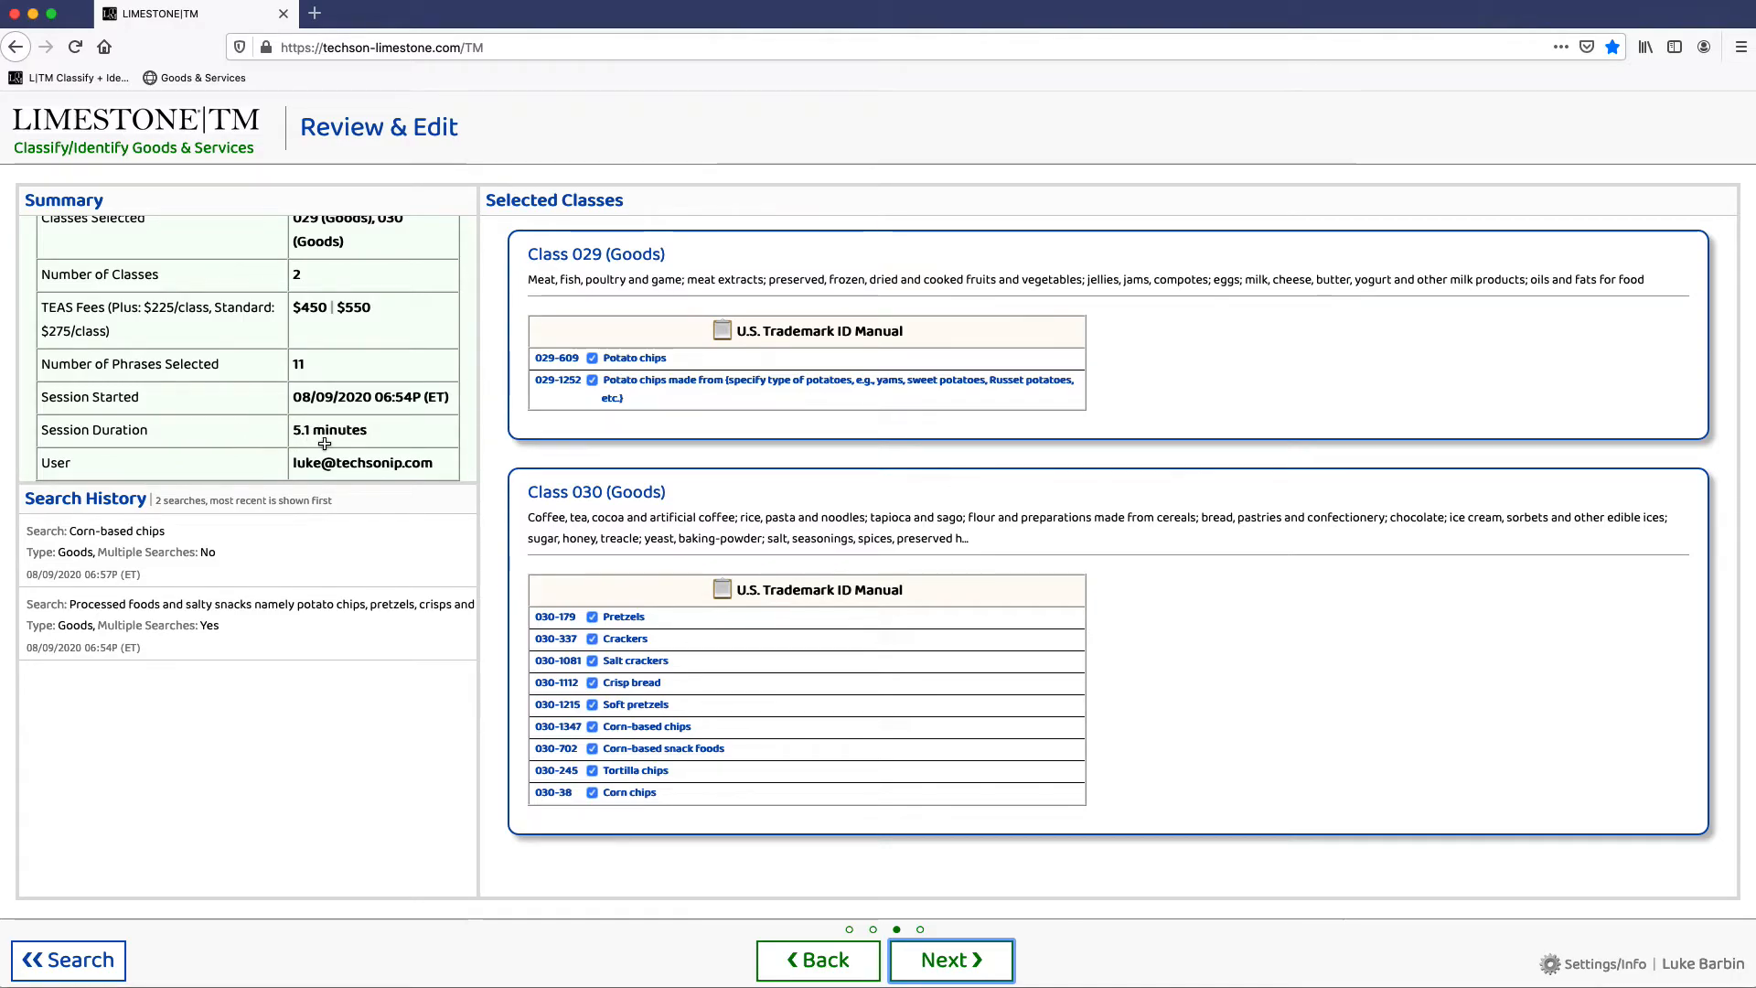
left_click(284, 611)
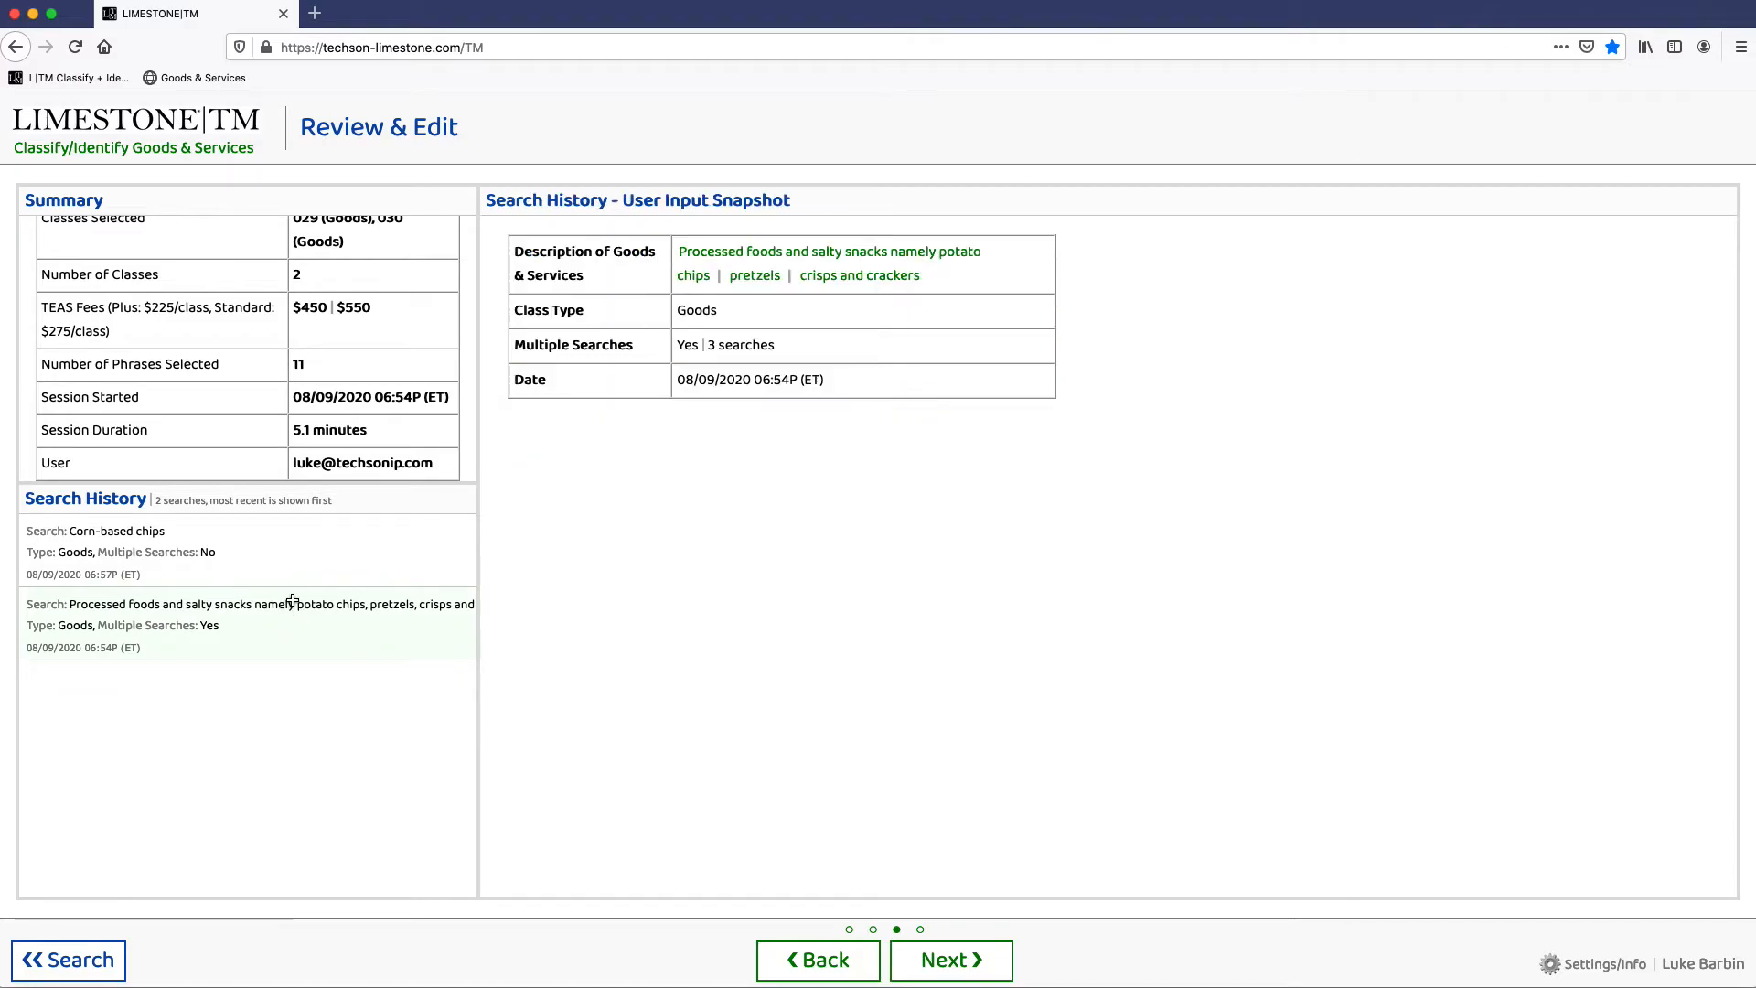
left_click(311, 556)
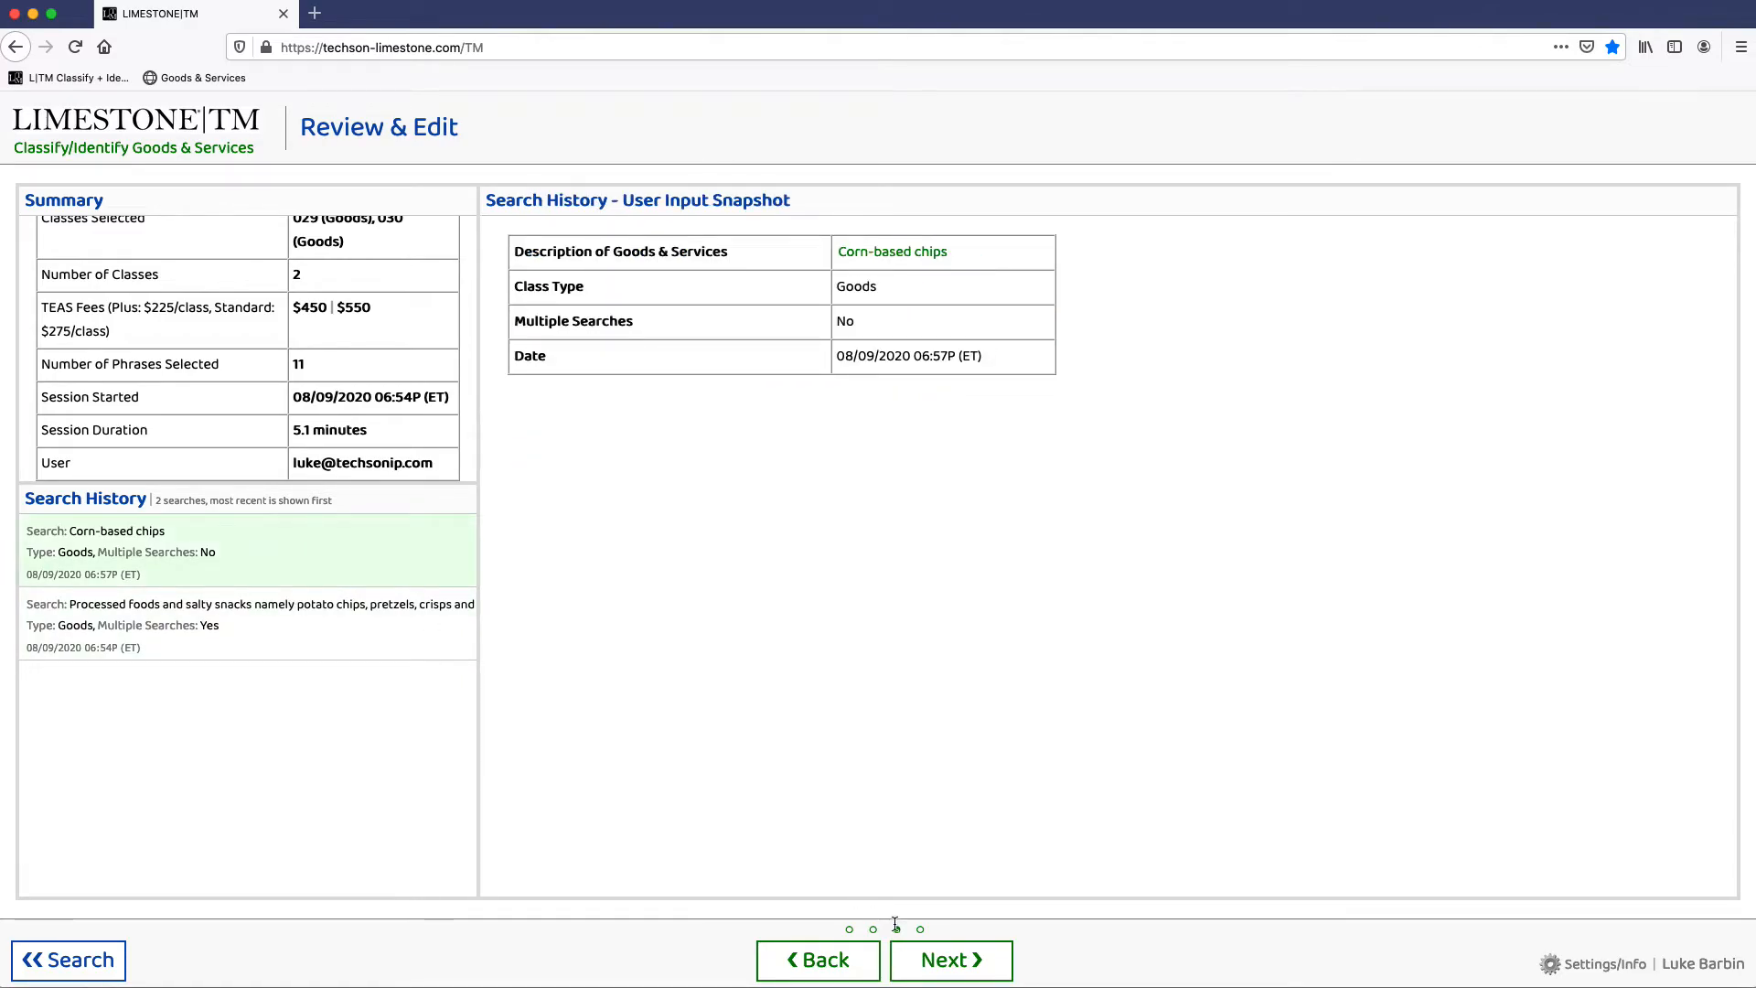
Open the session report and examine its session summary, selected identifications and search history.
left_click(942, 958)
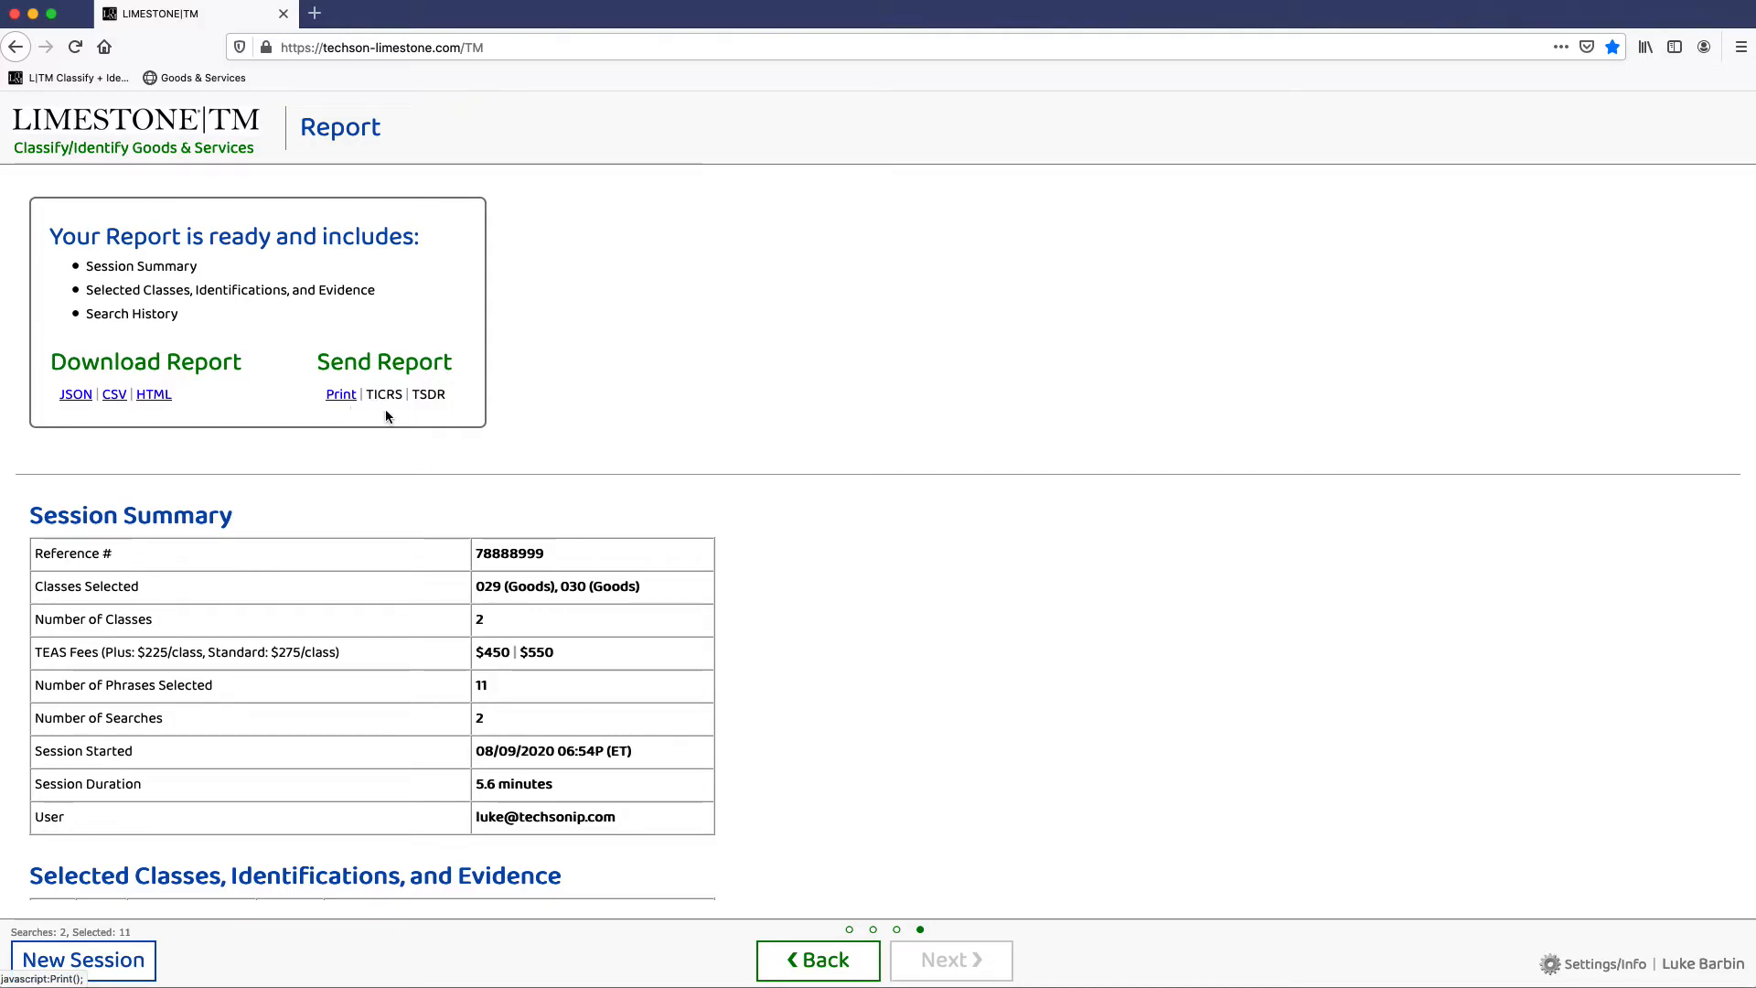
scroll(549, 362, "down", 1)
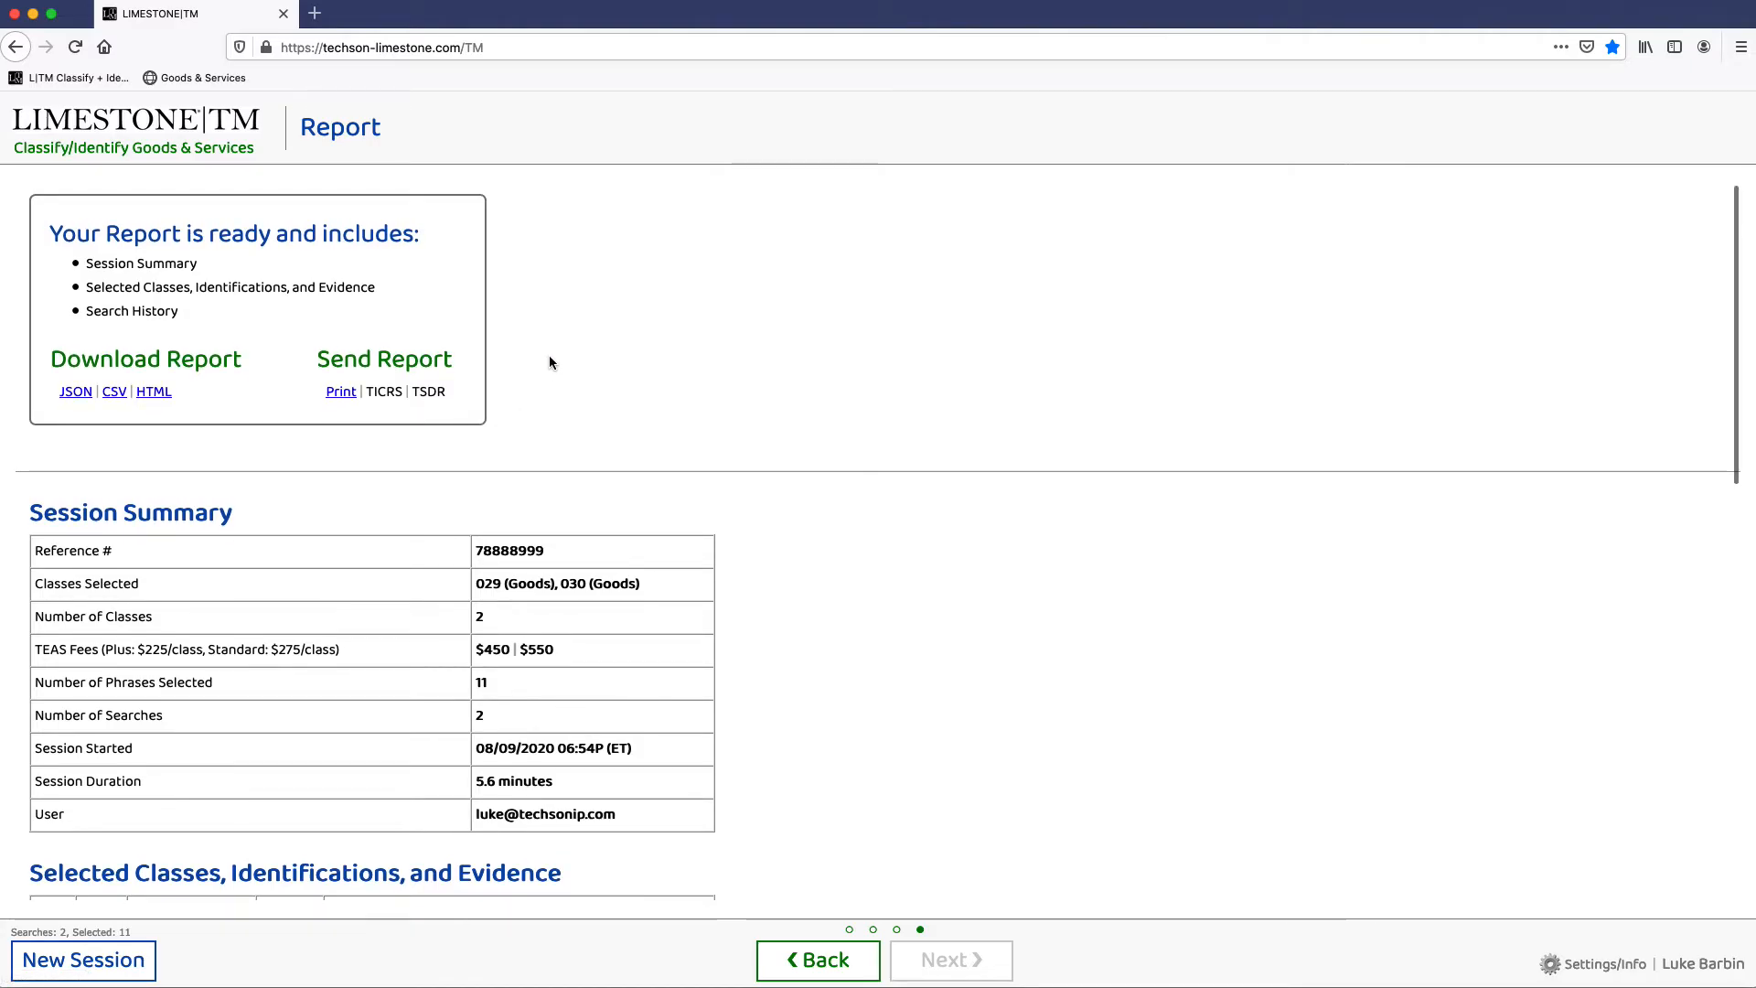
scroll(549, 362, "up", 1)
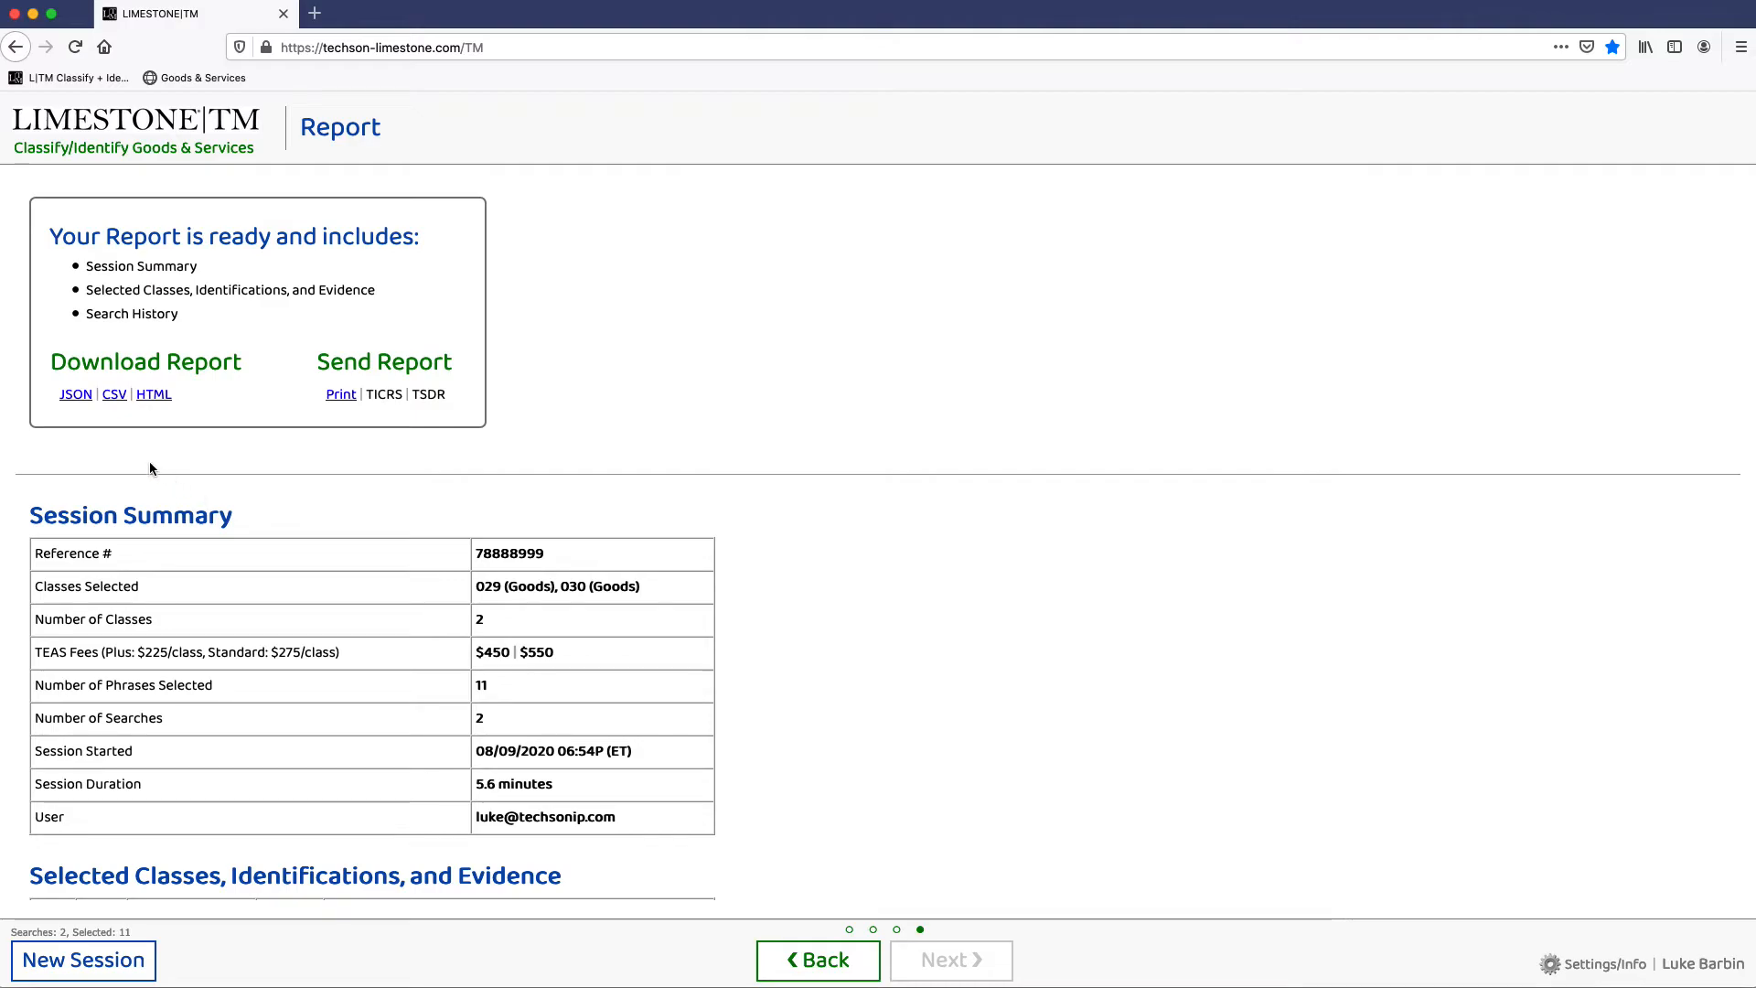
scroll(81, 467, "down", 3)
scroll(81, 467, "down", 2)
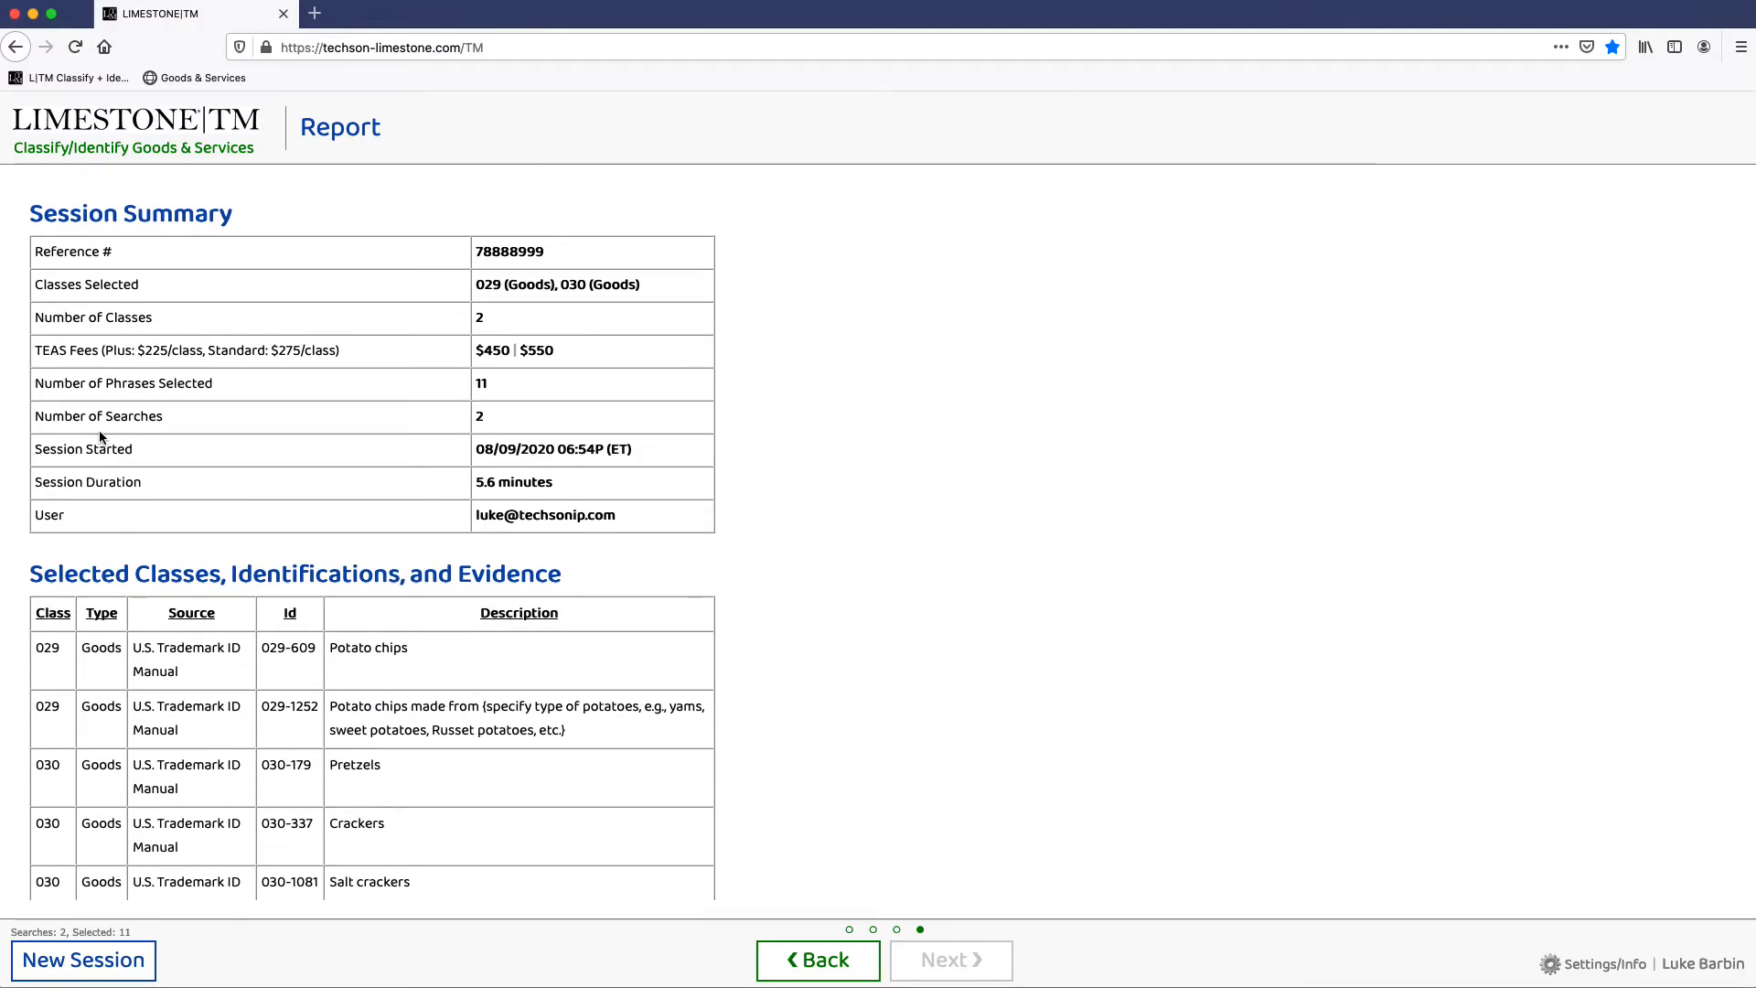
scroll(138, 439, "down", 3)
scroll(208, 448, "down", 2)
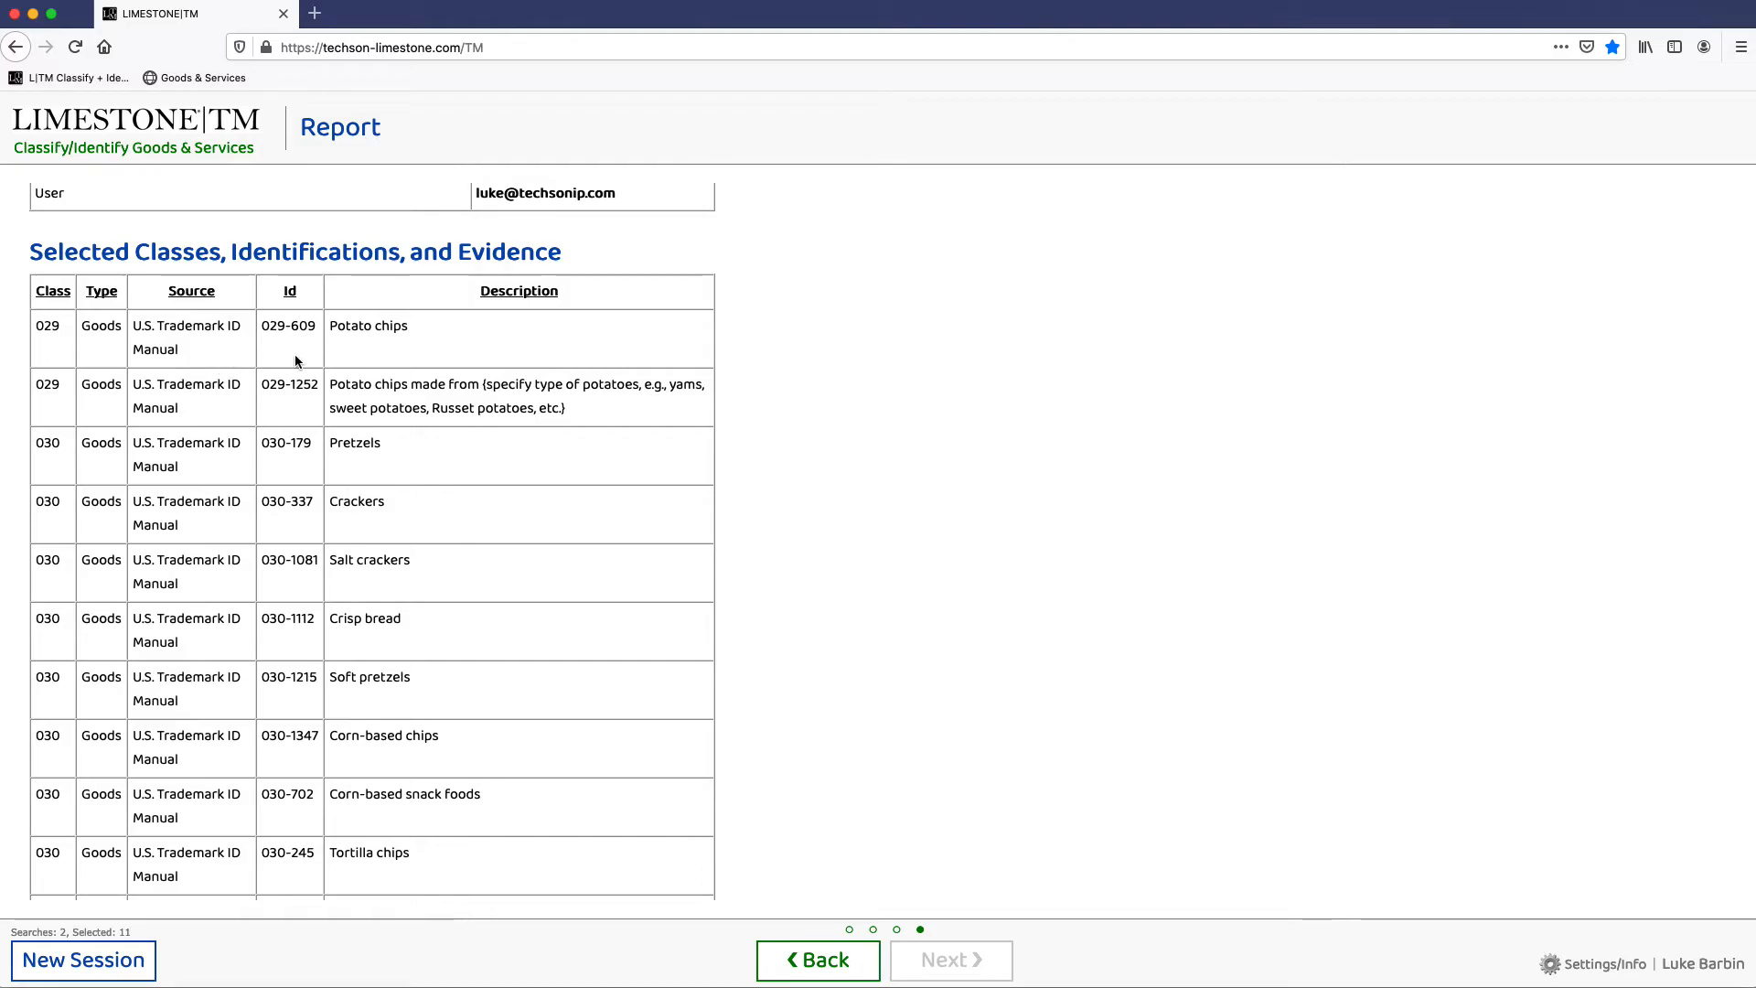
scroll(616, 437, "down", 5)
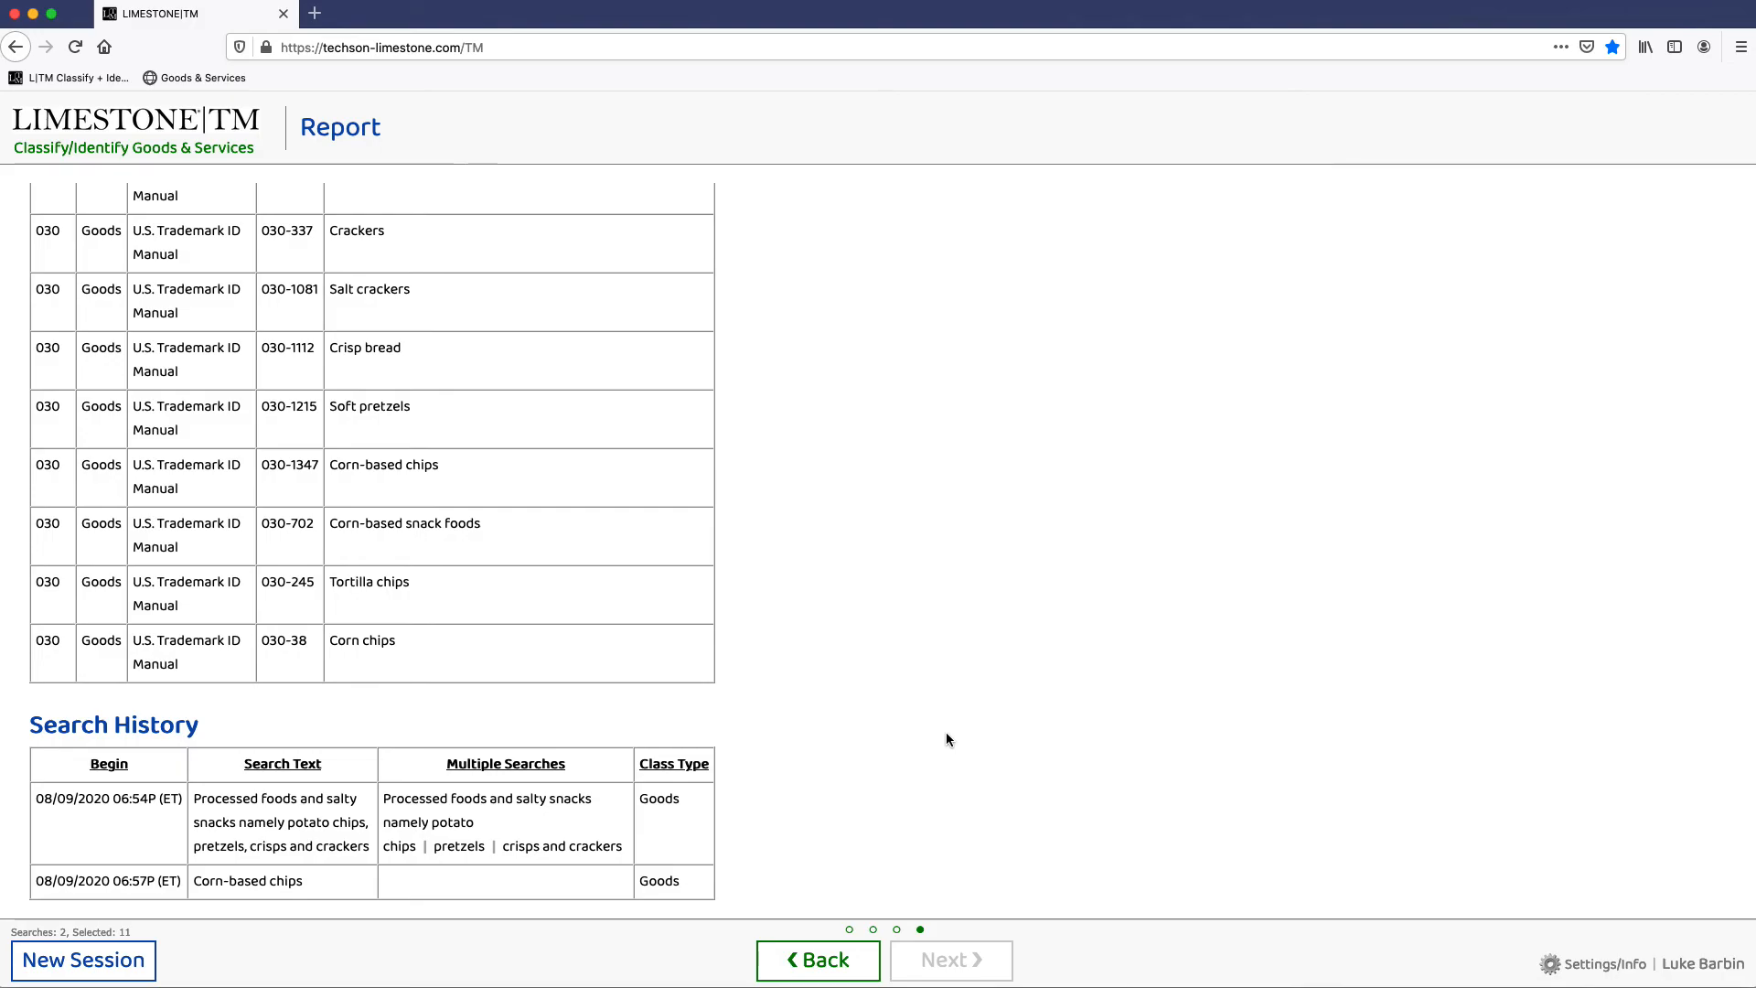
scroll(1150, 746, "up", 1)
scroll(1154, 748, "down", 1)
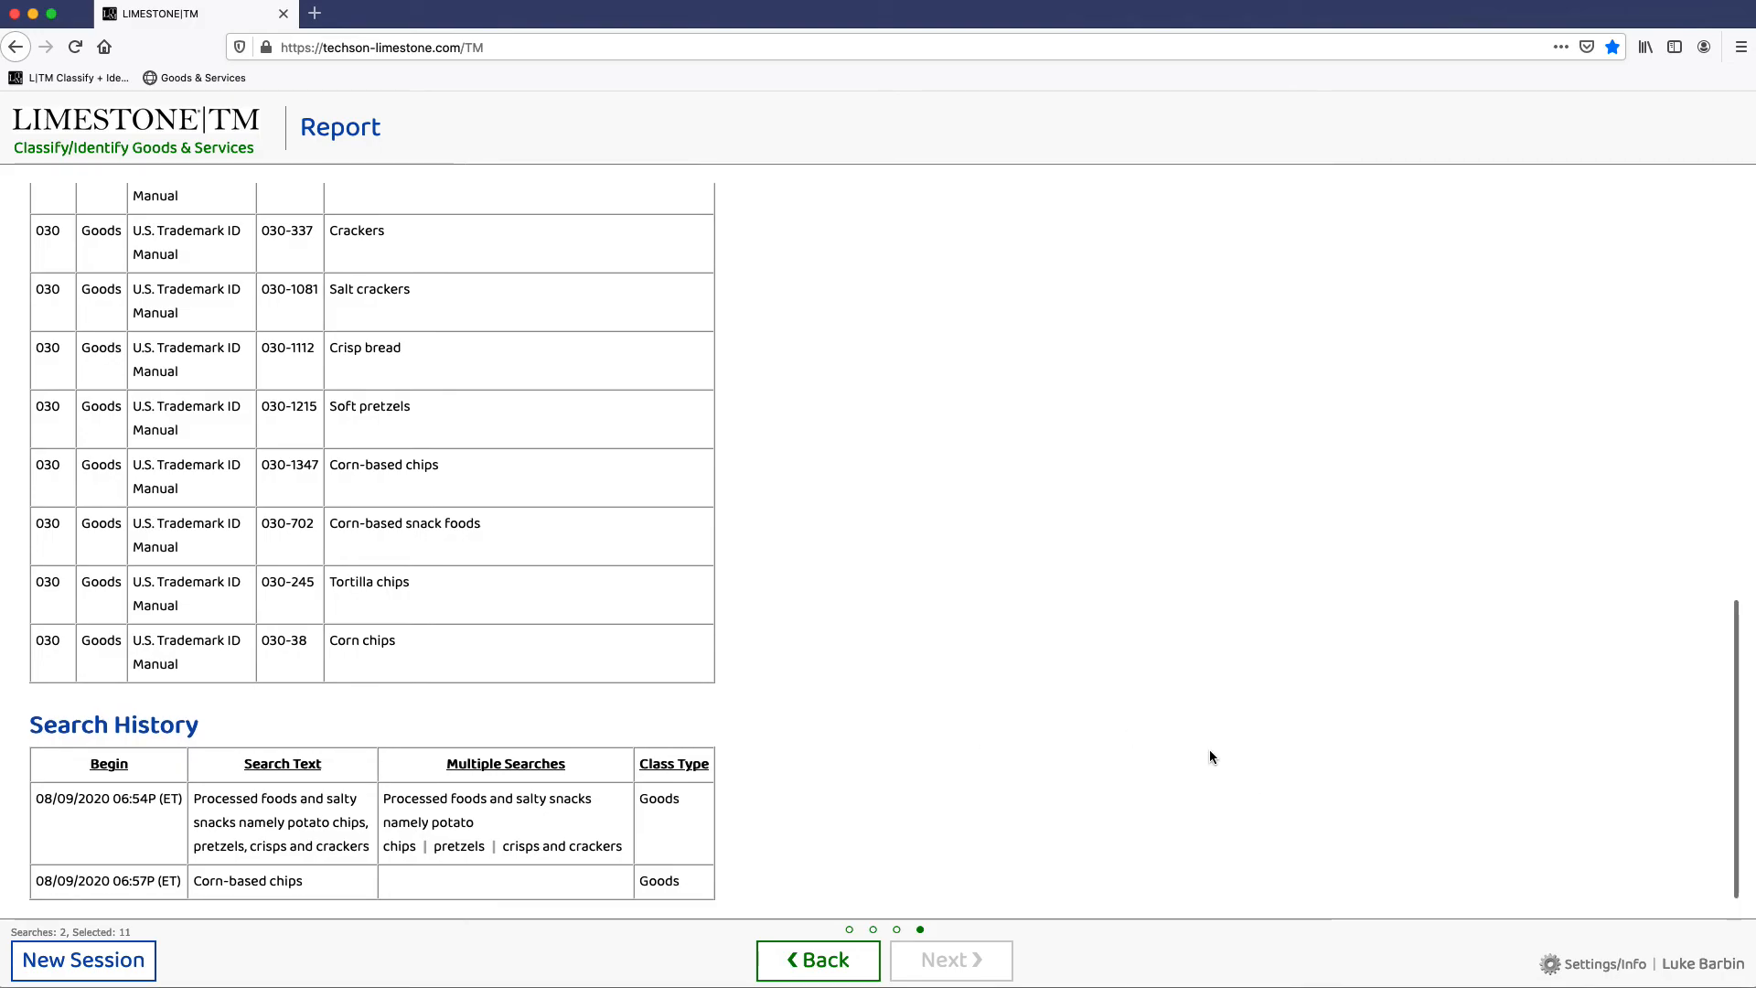
Open the settings and info page and look through the usage tips and the feedback contact link.
left_click(1606, 968)
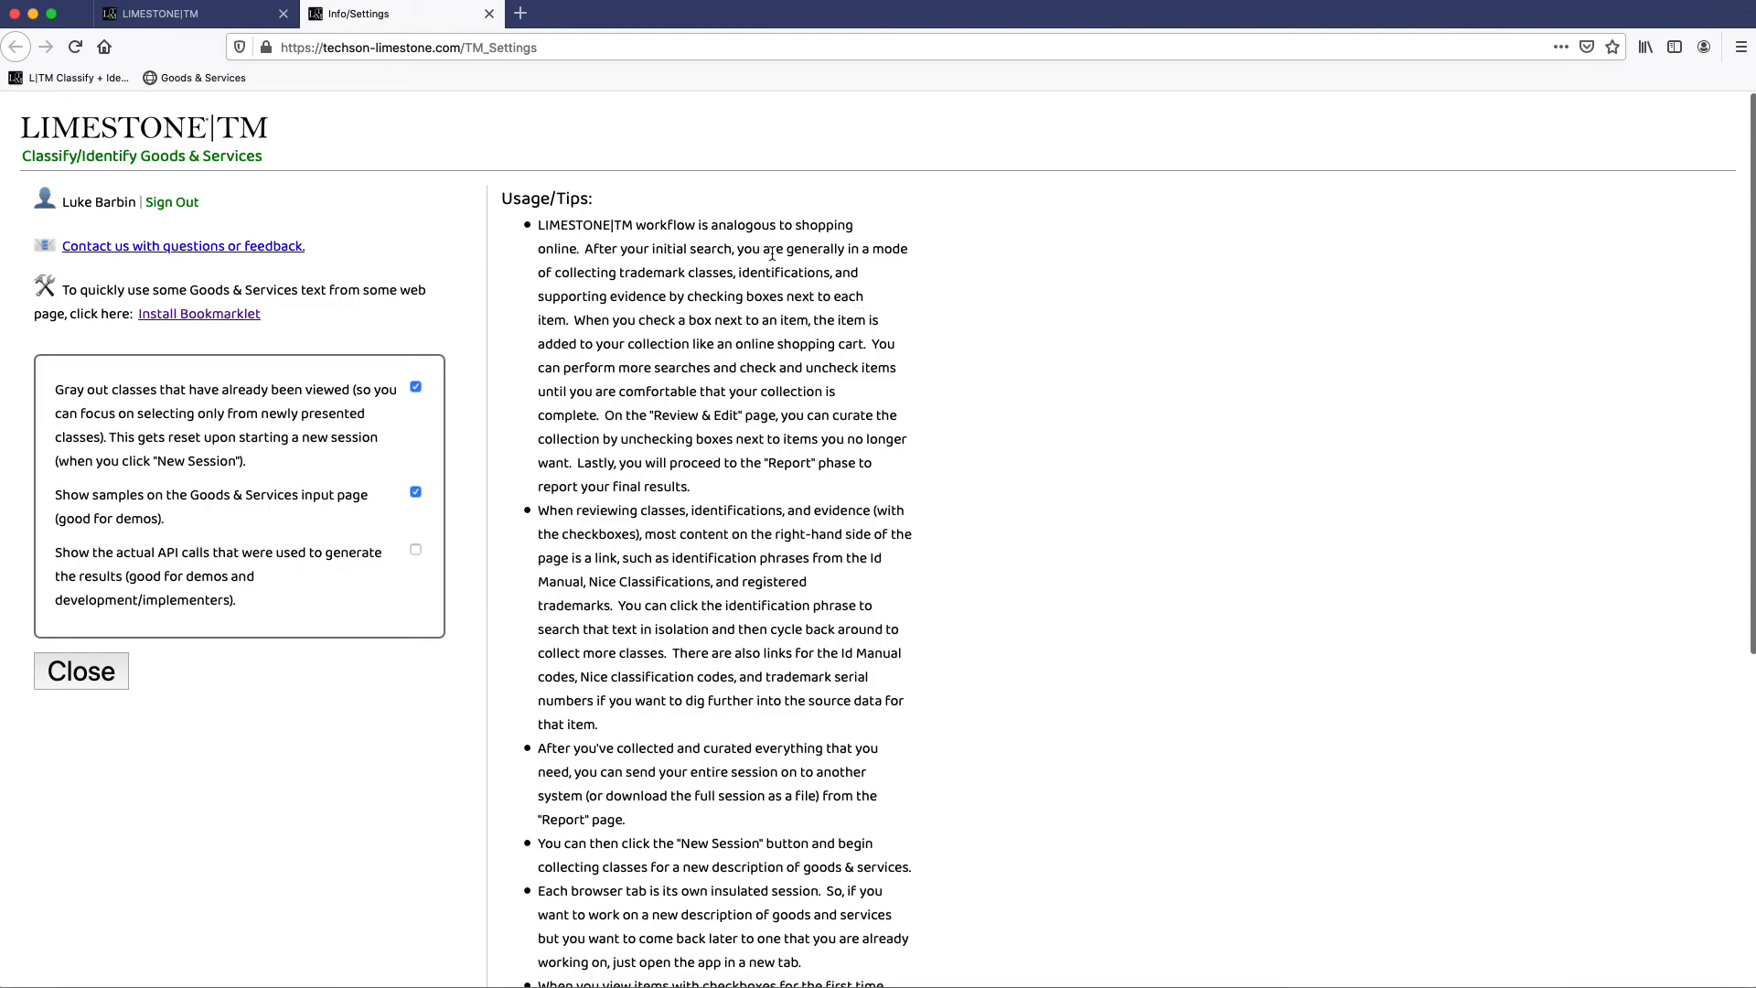
scroll(771, 254, "down", 10)
scroll(752, 312, "up", 10)
mouse_move(169, 252)
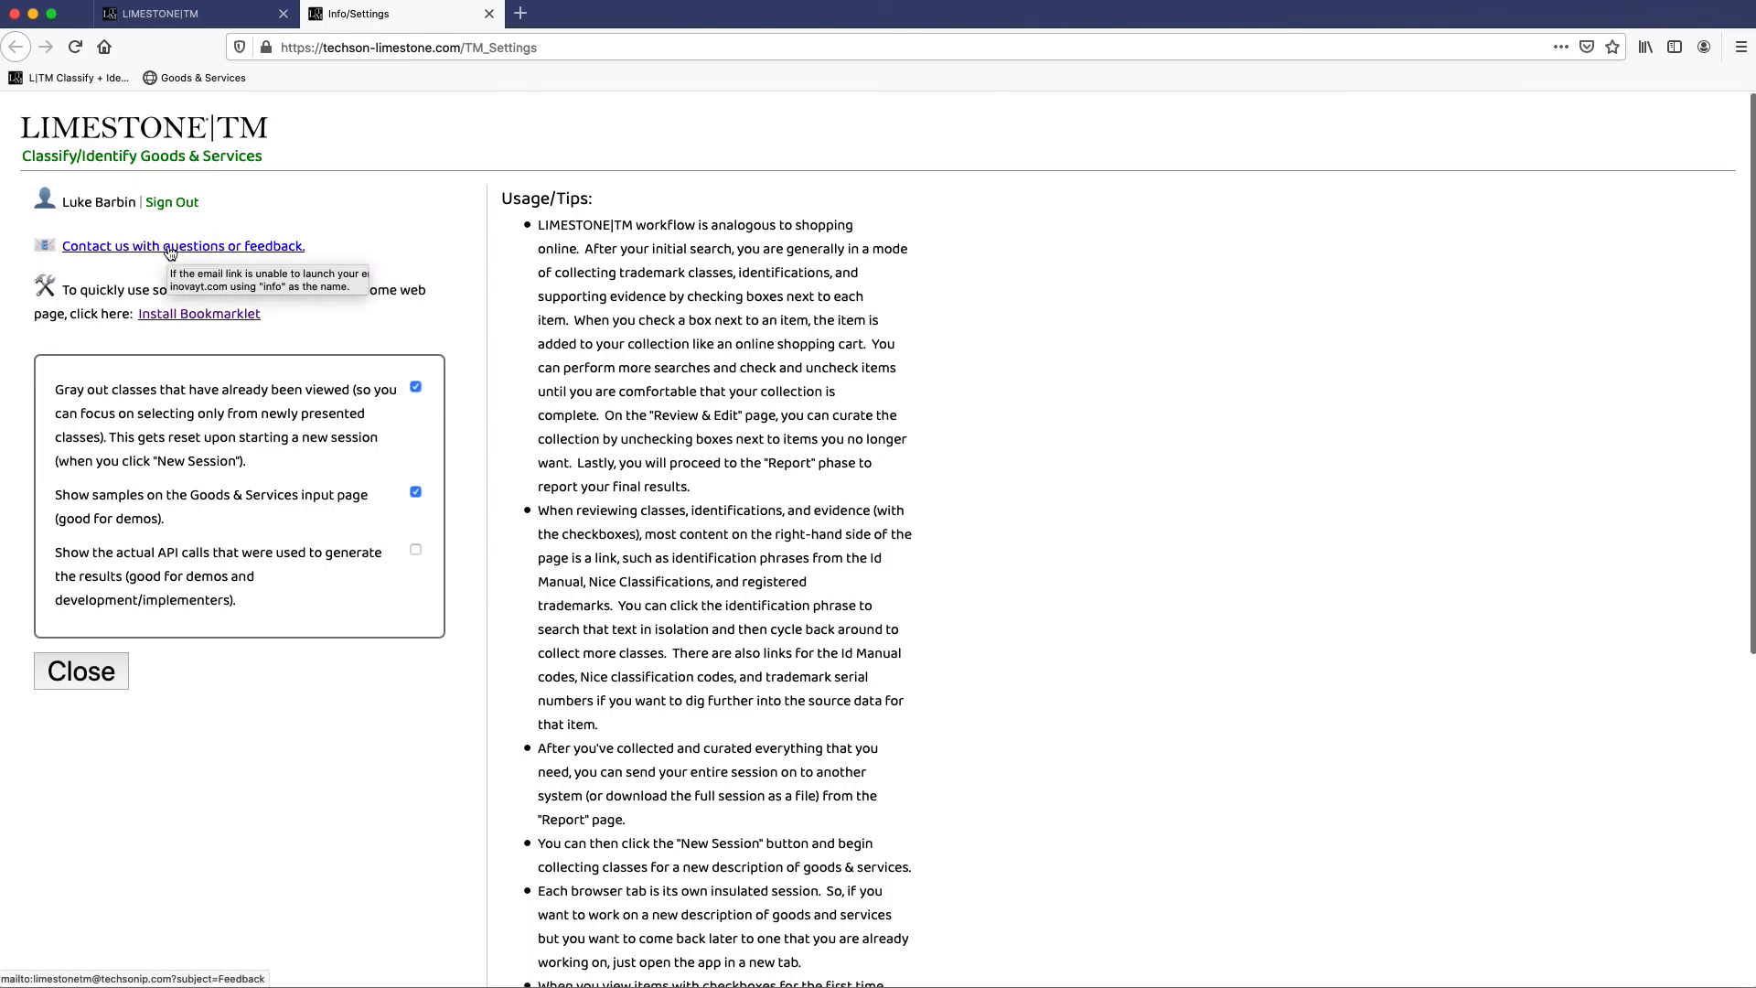